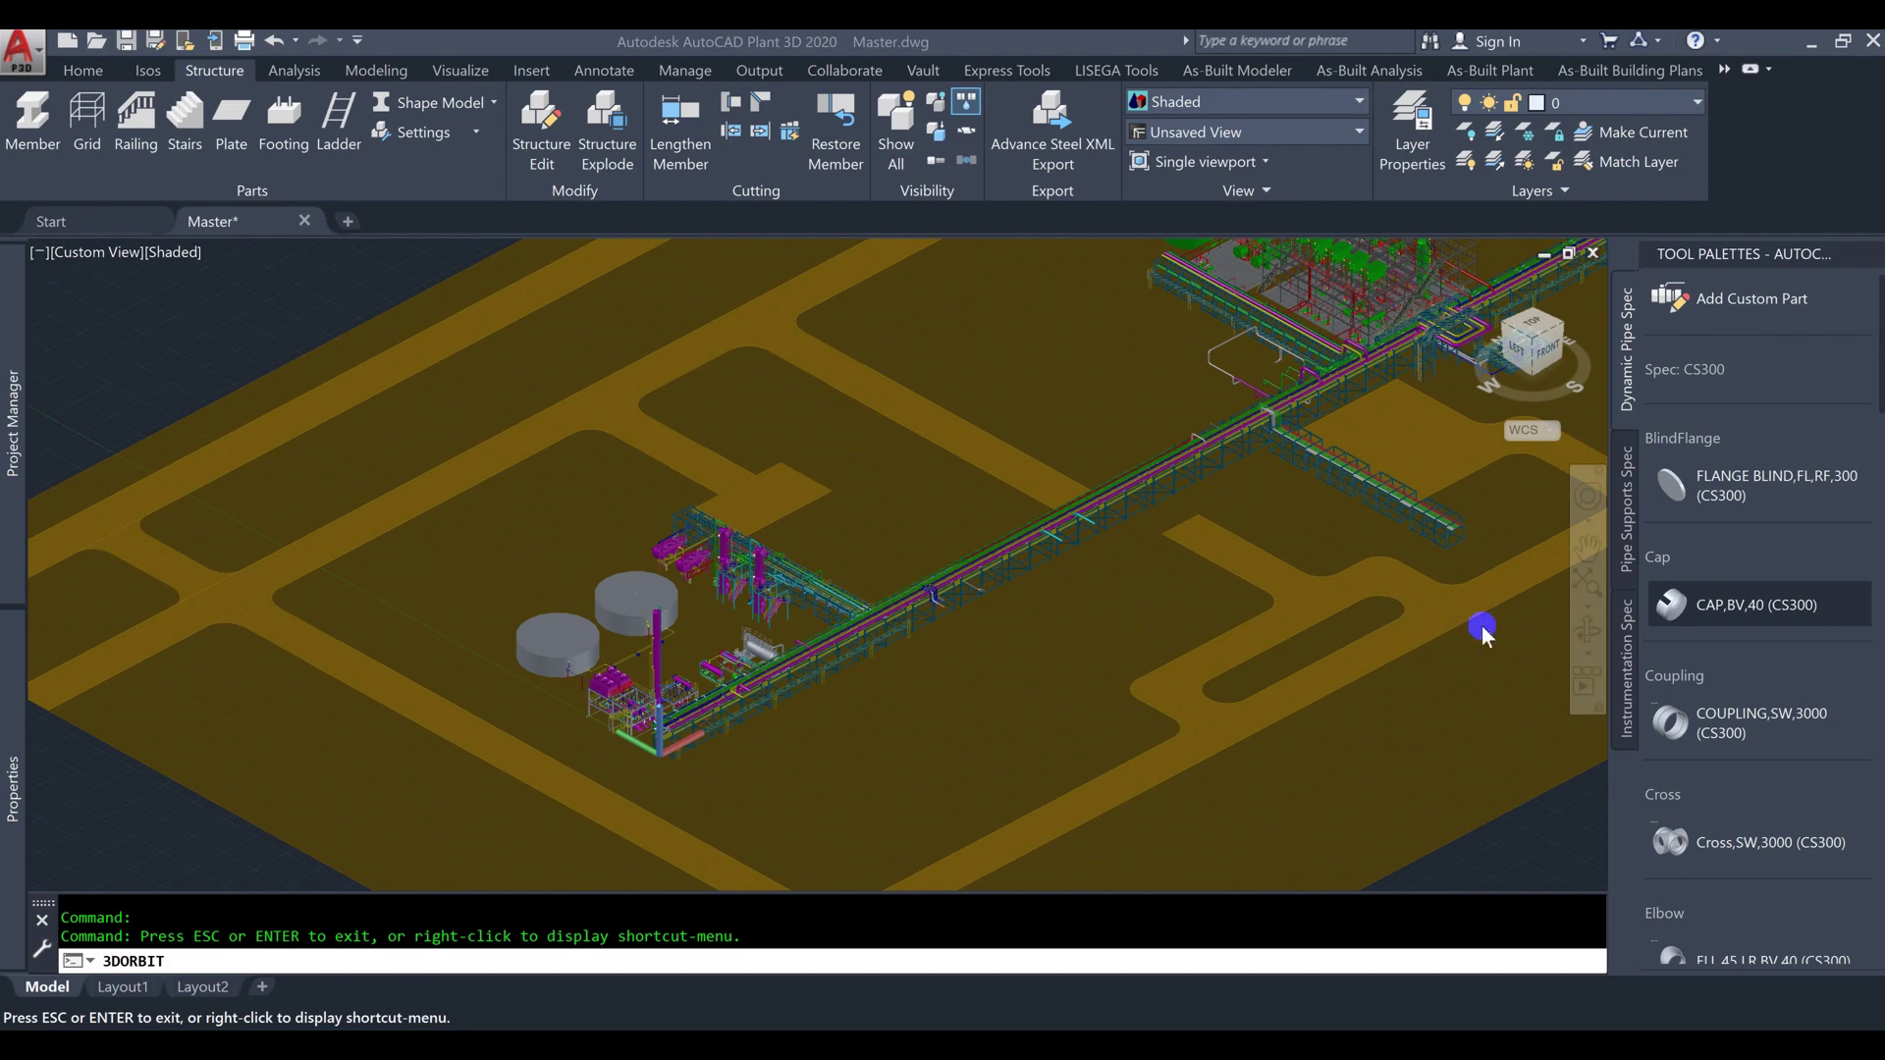
Step: Examine the whole plant model from several sides with 3D Orbit, covering the pipe rack, tanks and process units
mouse_move(795, 668)
mouse_down()
mouse_move(765, 678)
mouse_move(864, 686)
mouse_move(762, 678)
mouse_up()
middle_drag(1129, 547, 831, 735)
drag(832, 734, 1272, 721)
middle_drag(714, 779, 1002, 742)
mouse_move(970, 738)
mouse_down()
mouse_move(896, 728)
mouse_move(960, 750)
mouse_up()
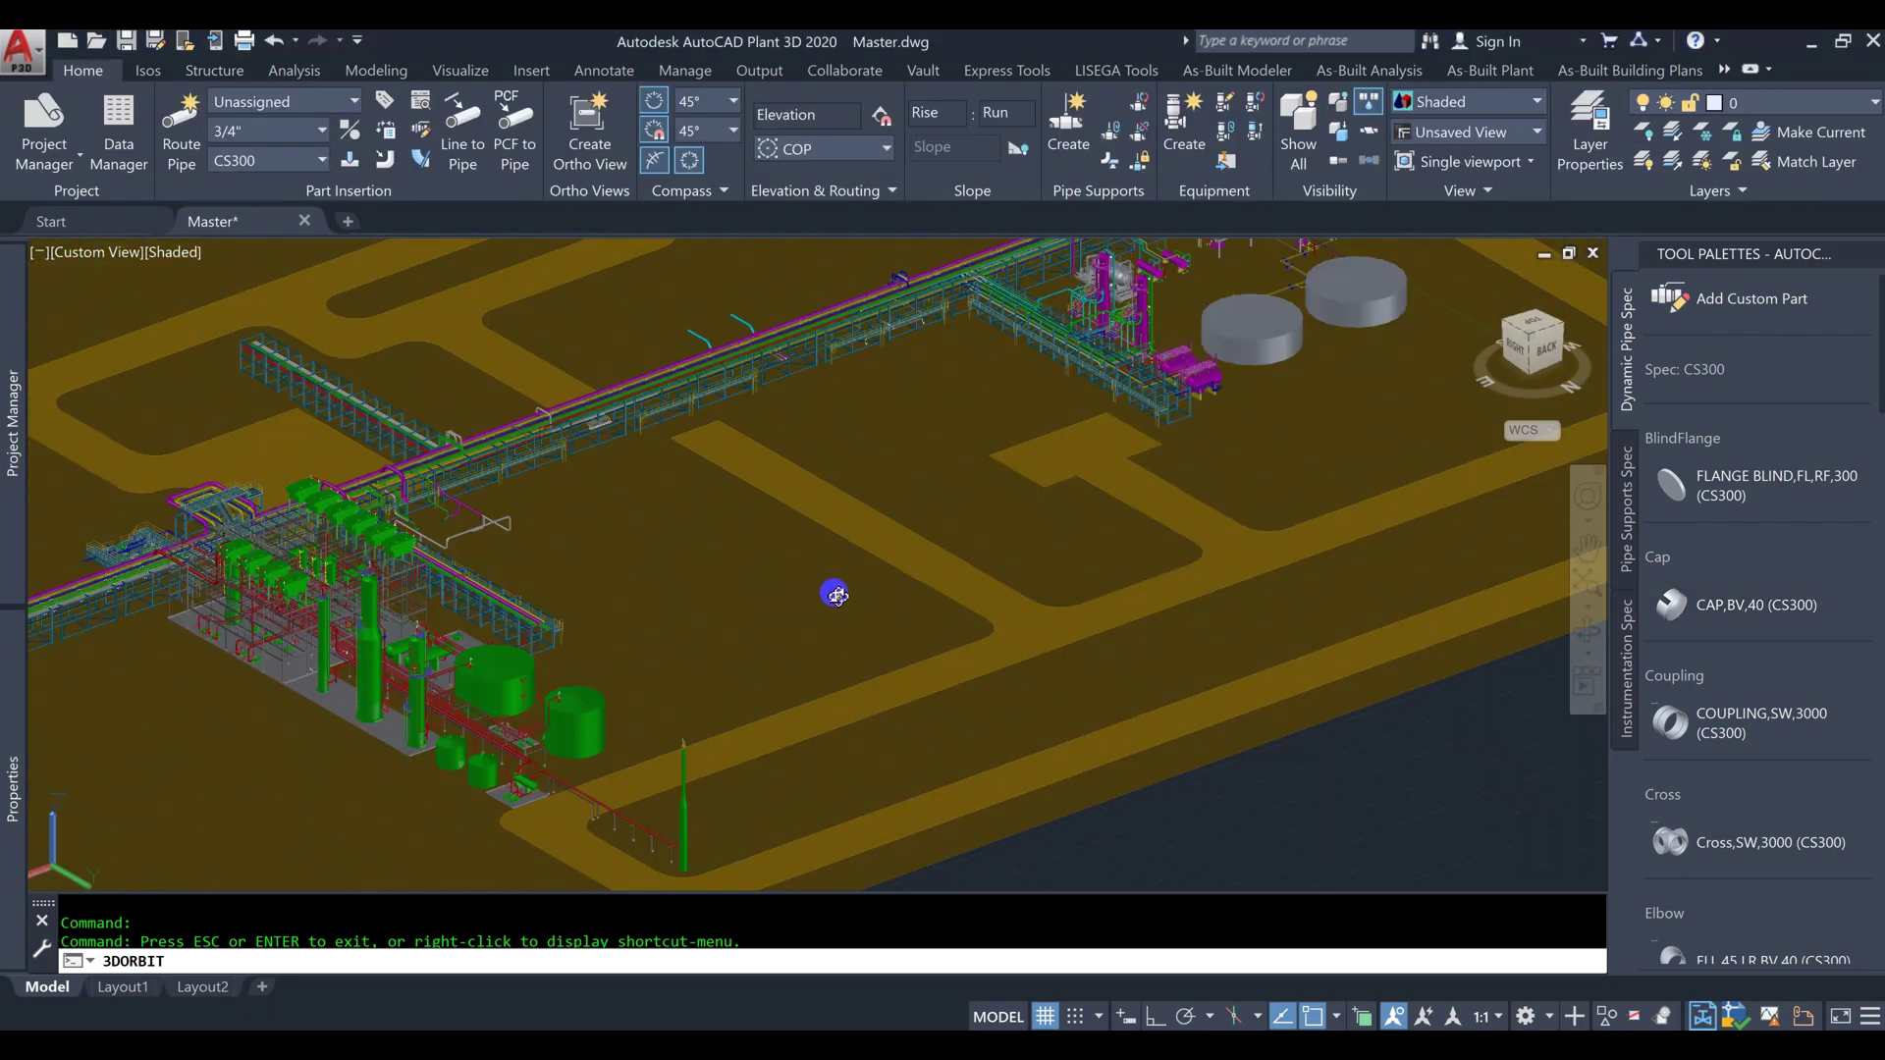
drag(836, 595, 1488, 351)
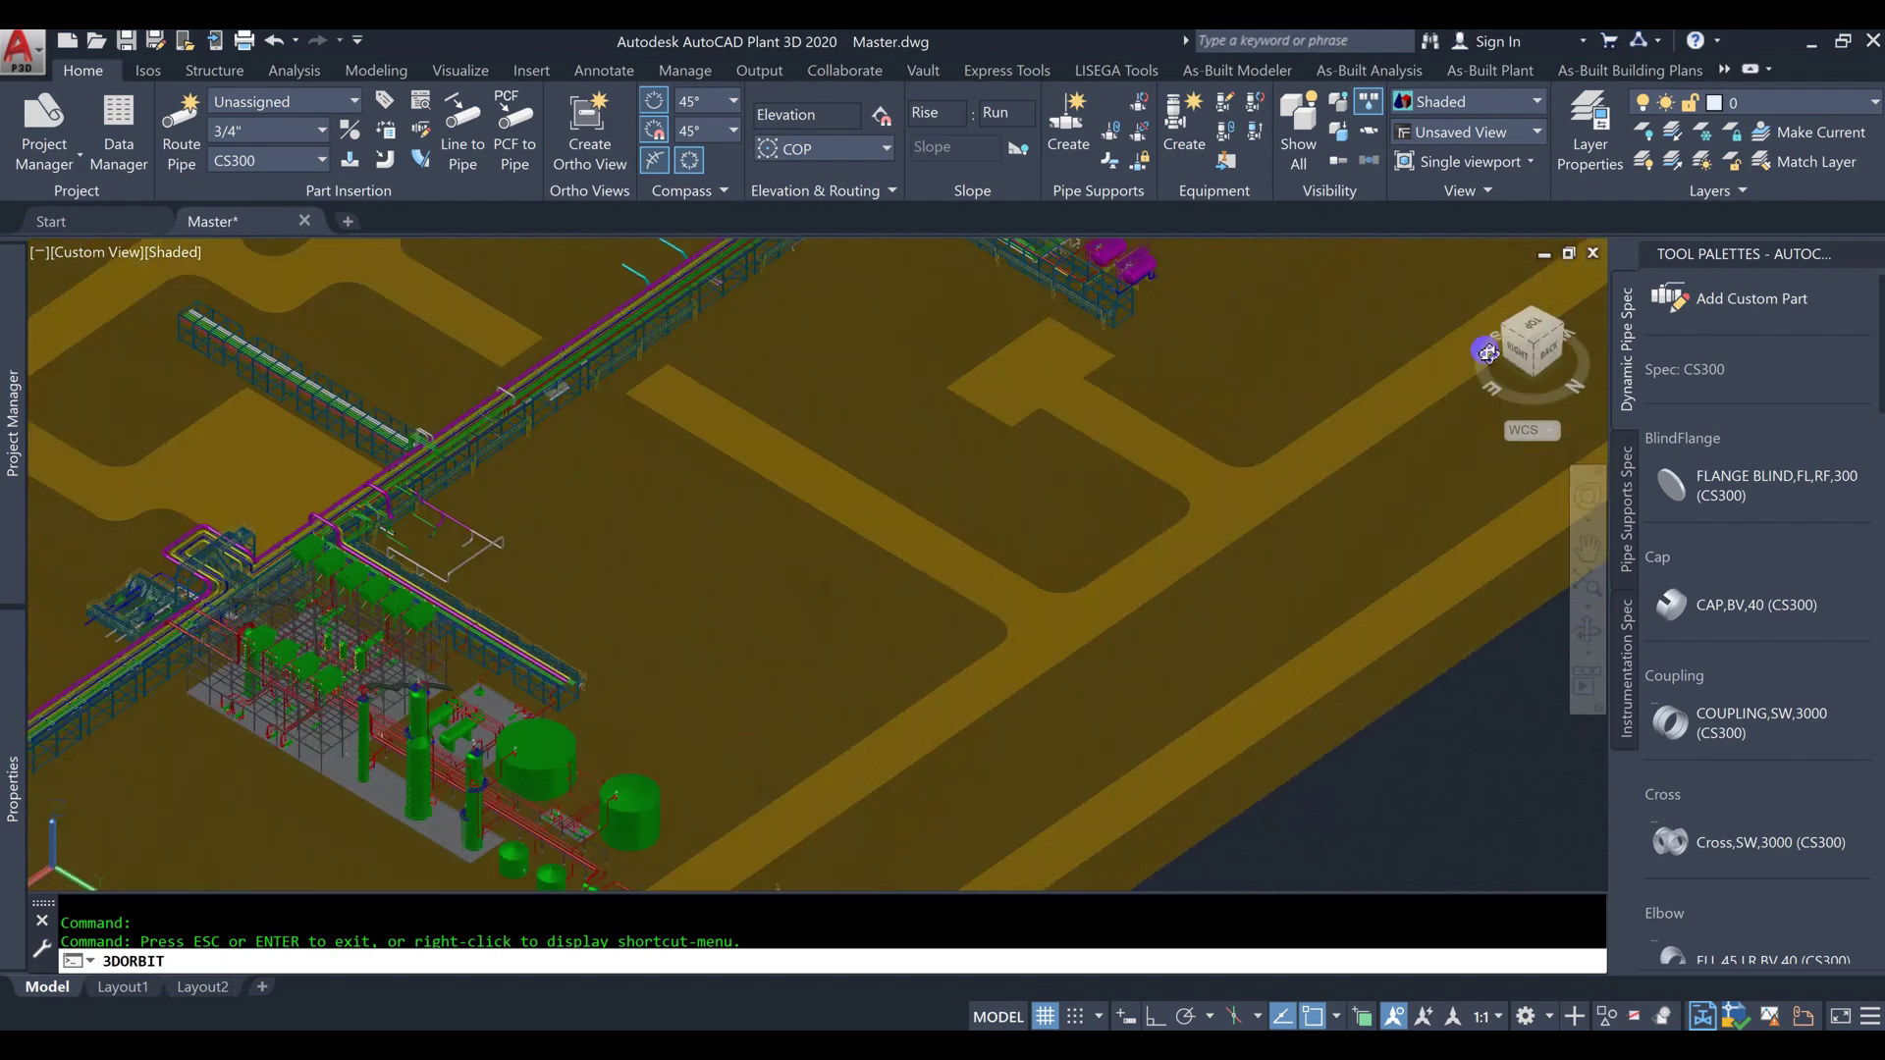
right_click(1430, 488)
click(1453, 497)
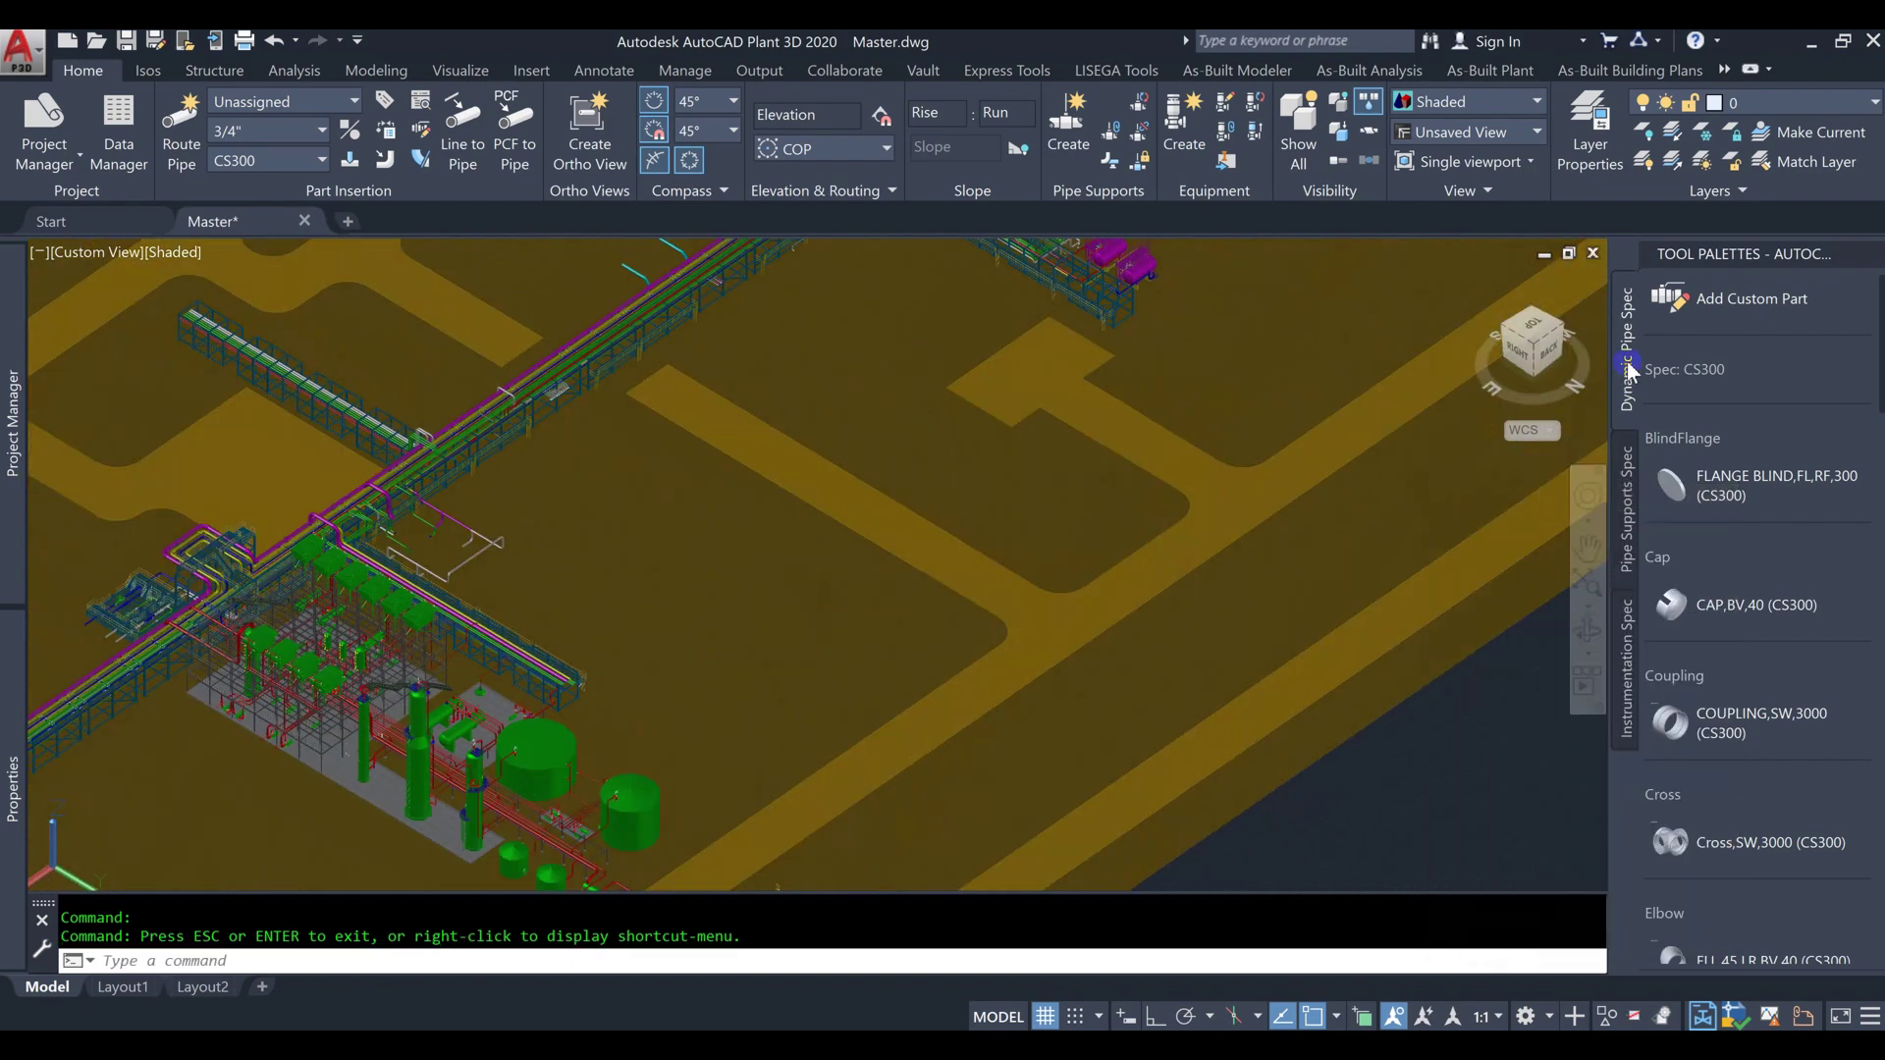
Step: Review the piping, pipe support and instrumentation spec palettes, the project's pipe specs, and the isometric, structural, analysis and modeling tools
scroll(1757, 846, down, 15)
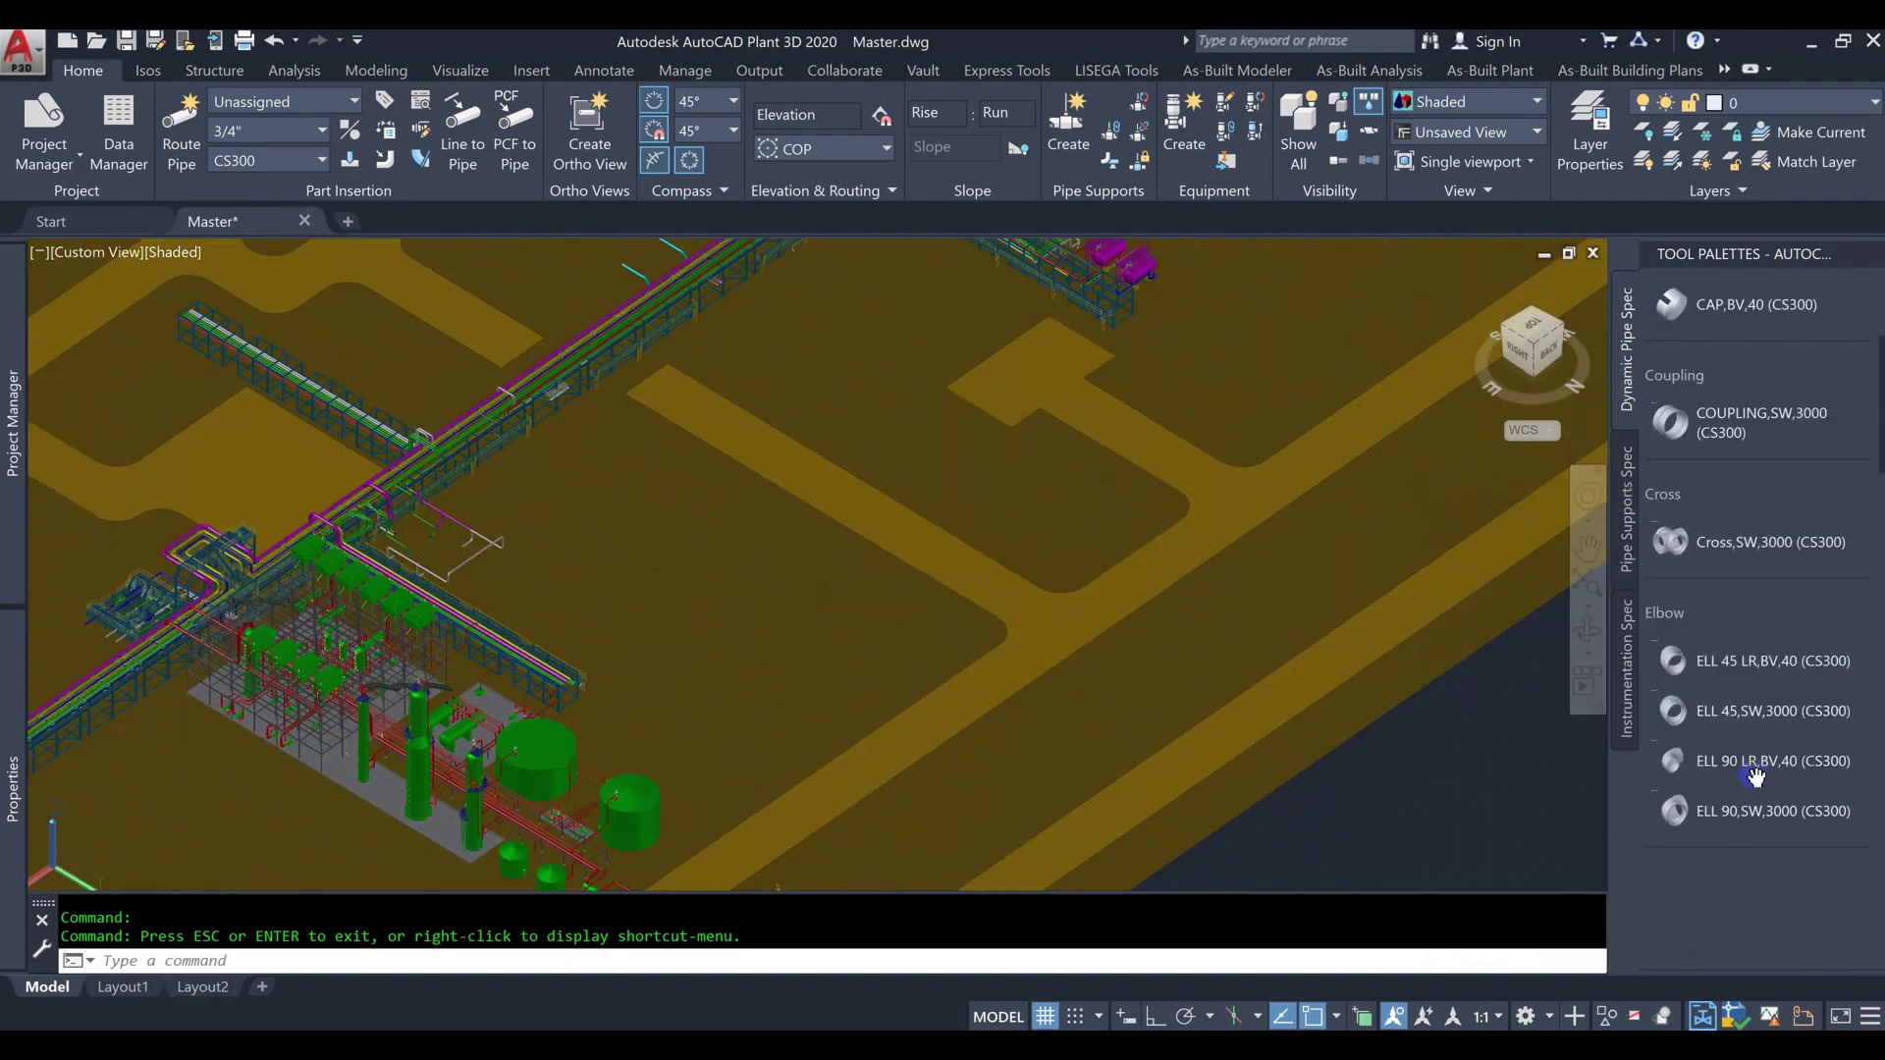
click(1632, 565)
scroll(1738, 844, down, 10)
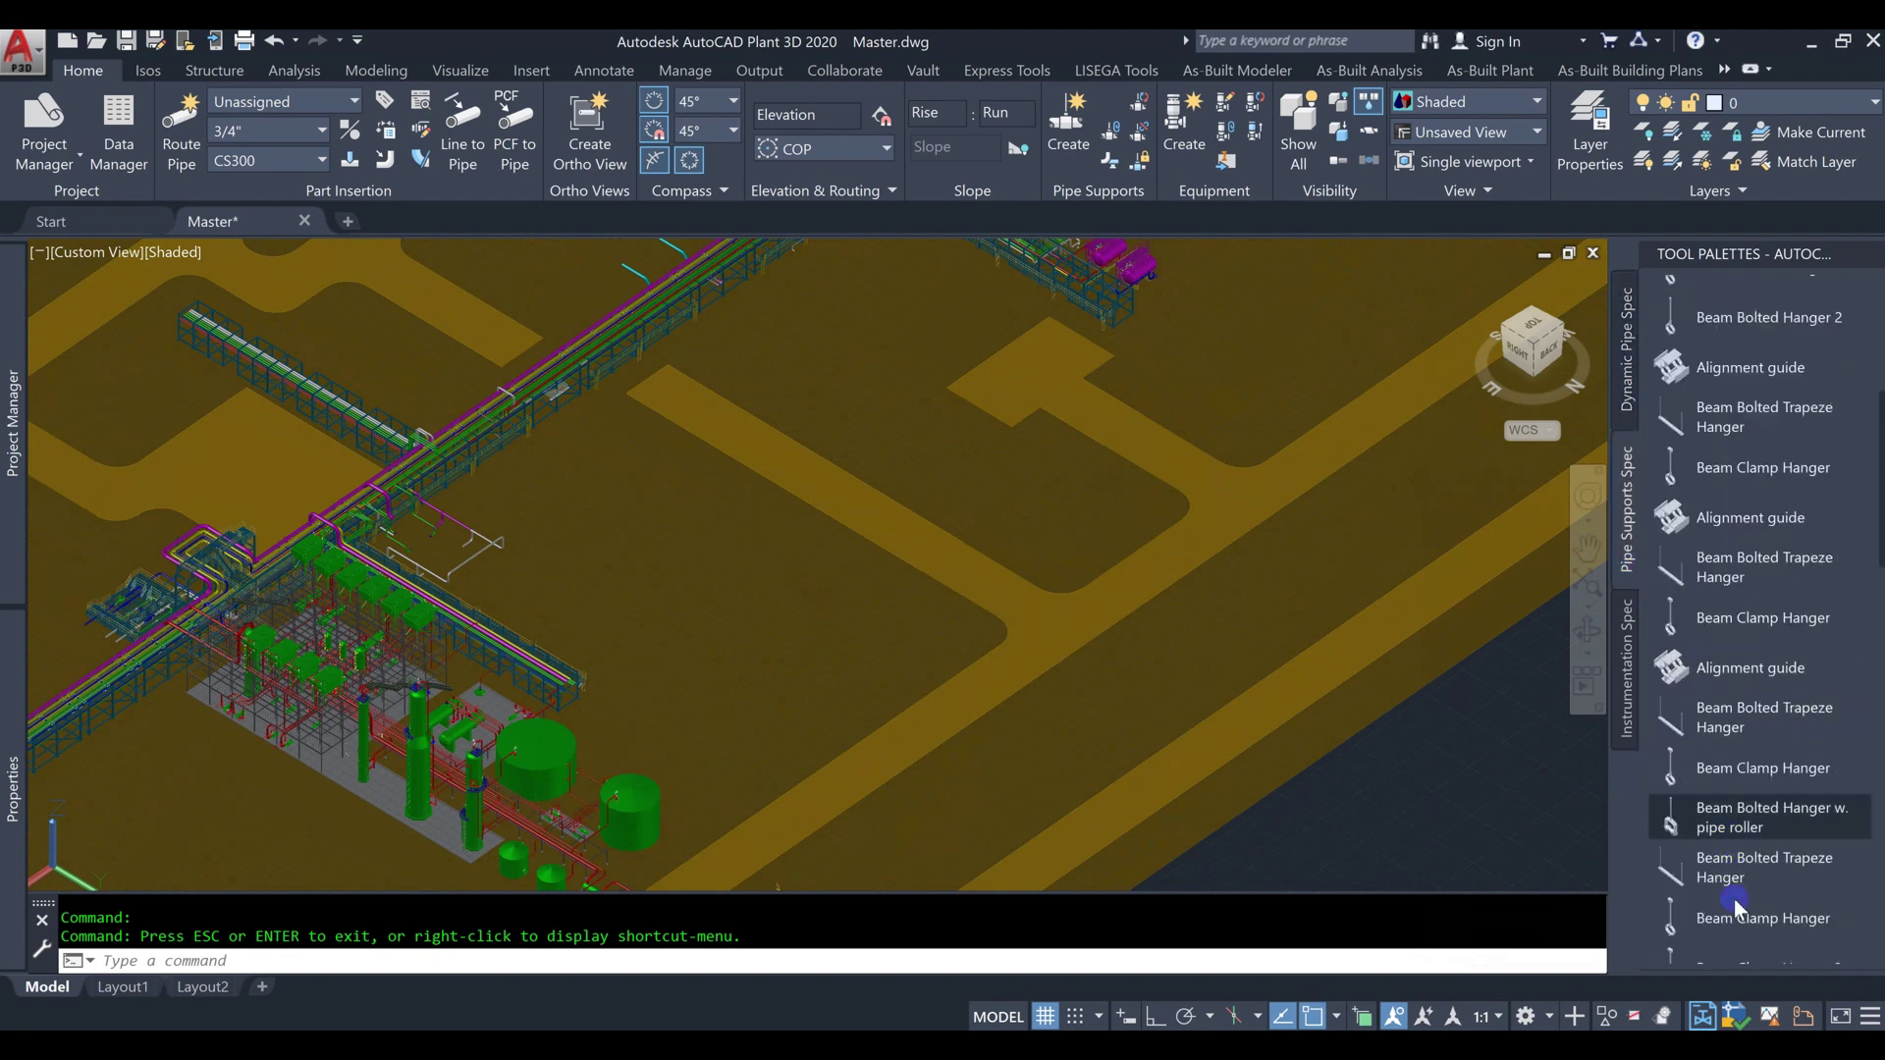
click(1646, 733)
click(1742, 793)
mouse_move(5, 245)
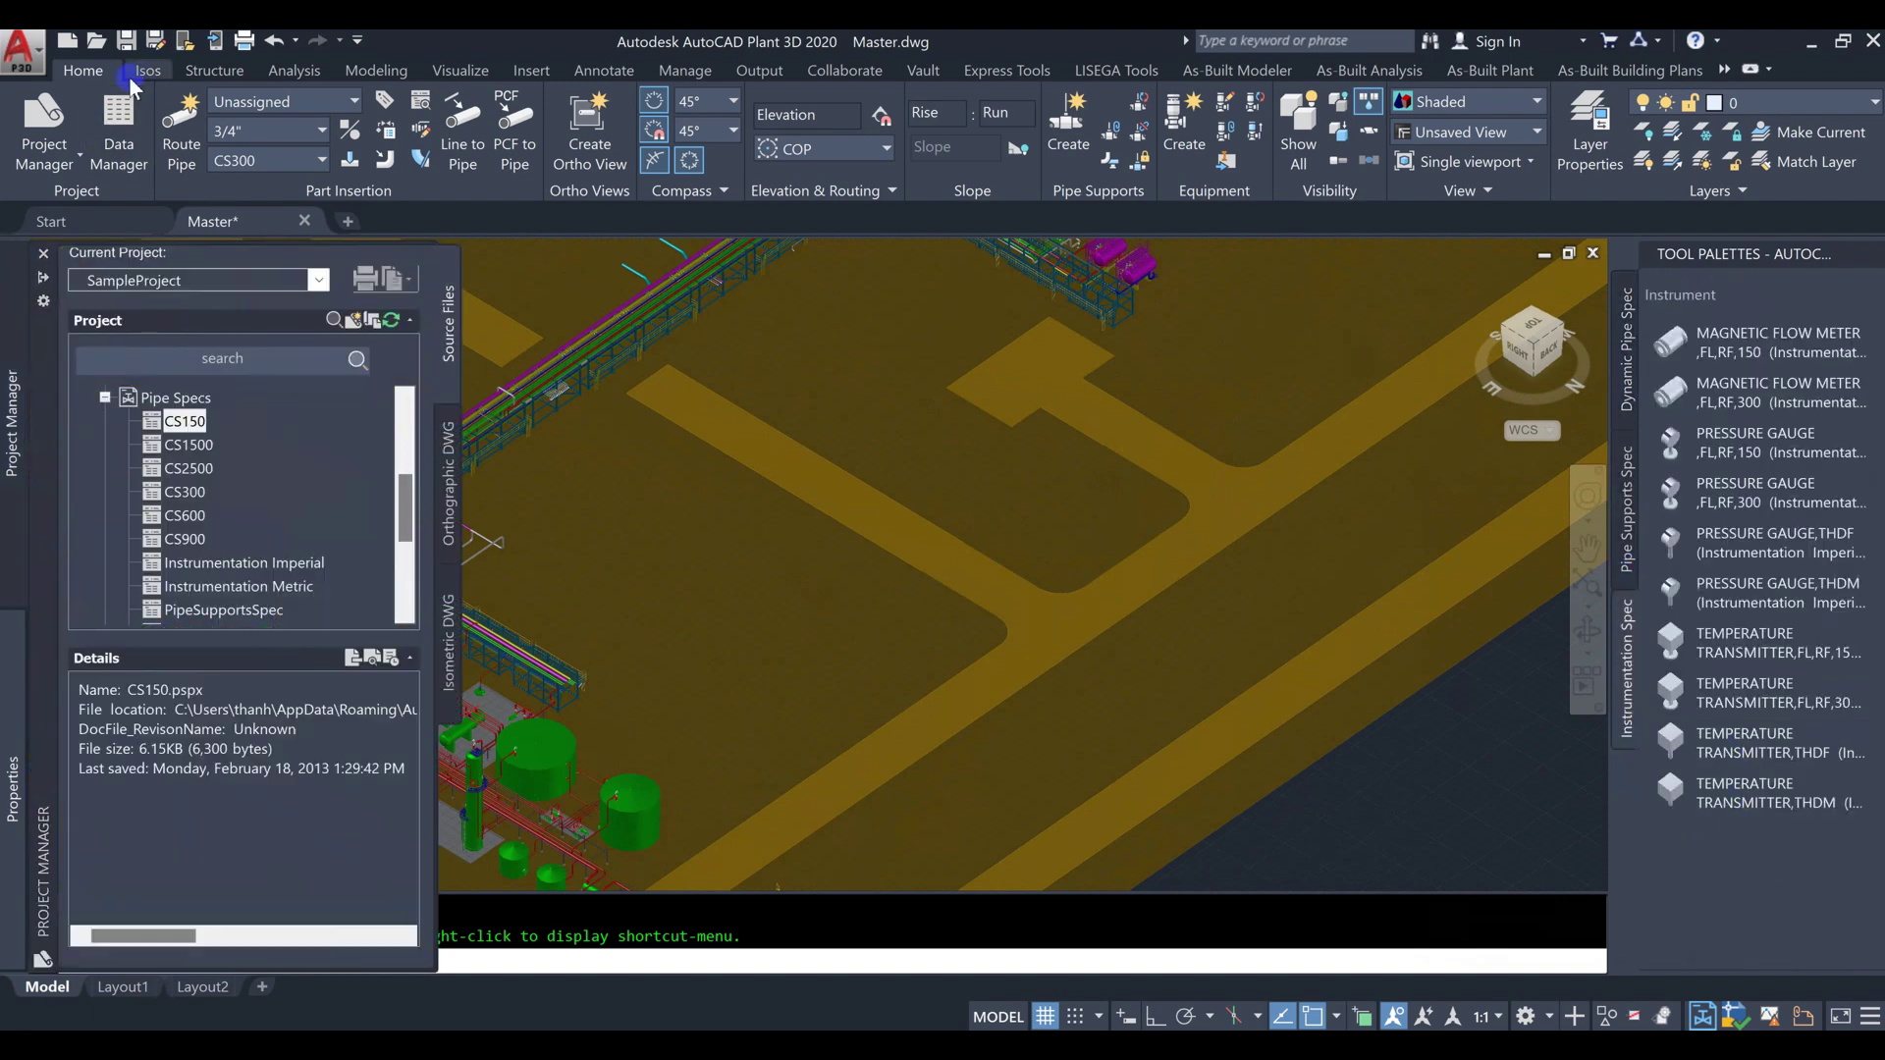
click(146, 73)
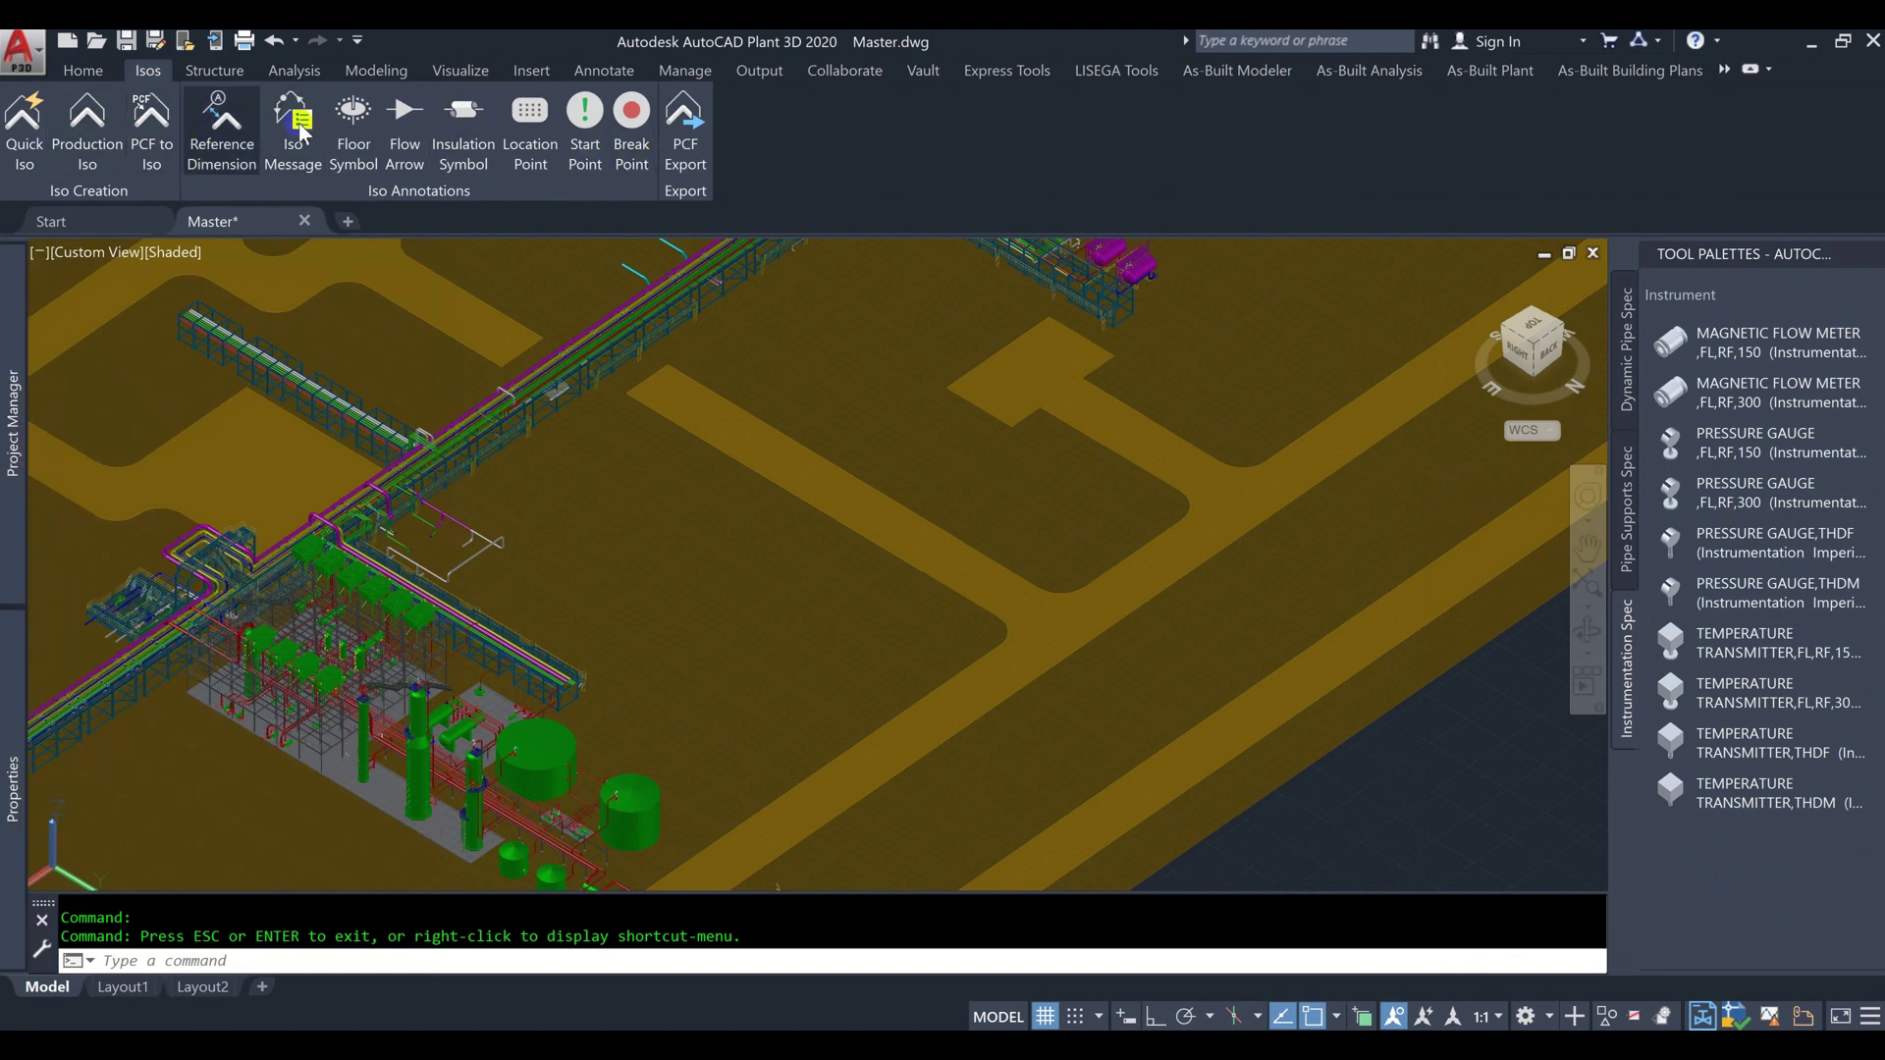
click(214, 73)
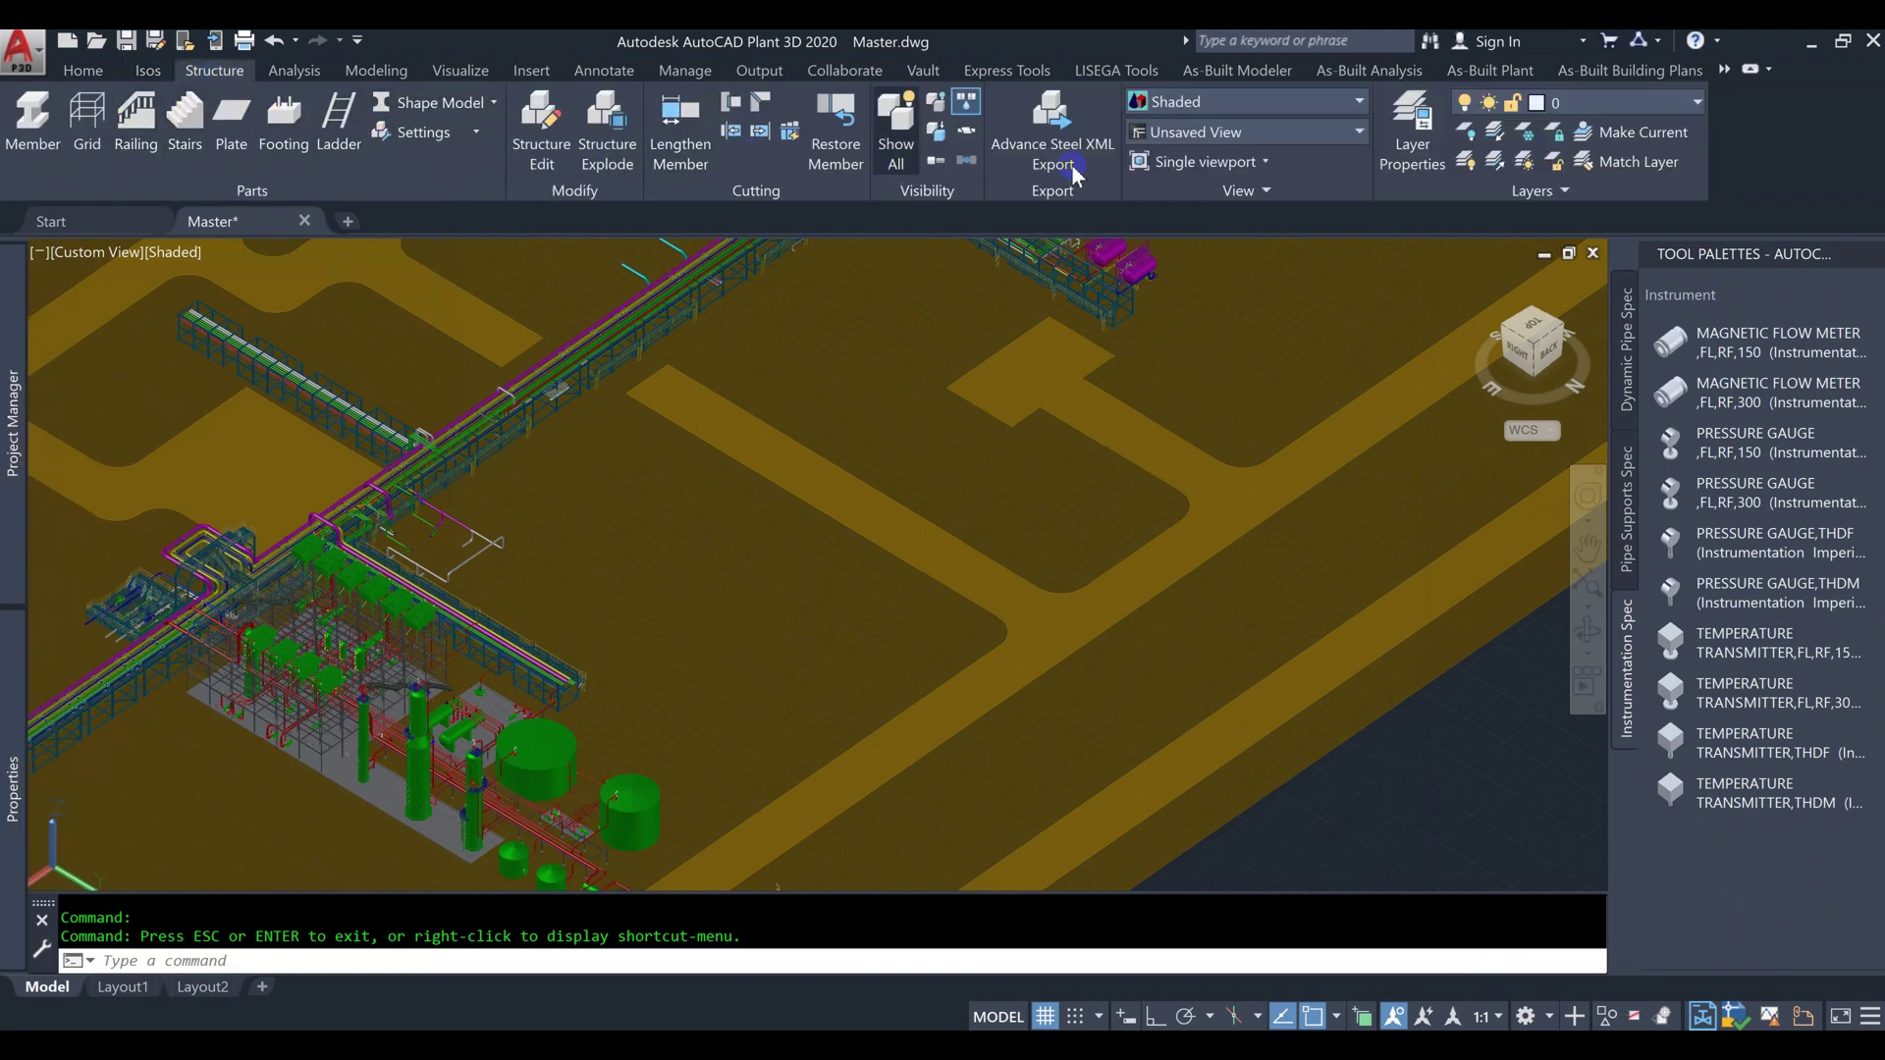
click(293, 72)
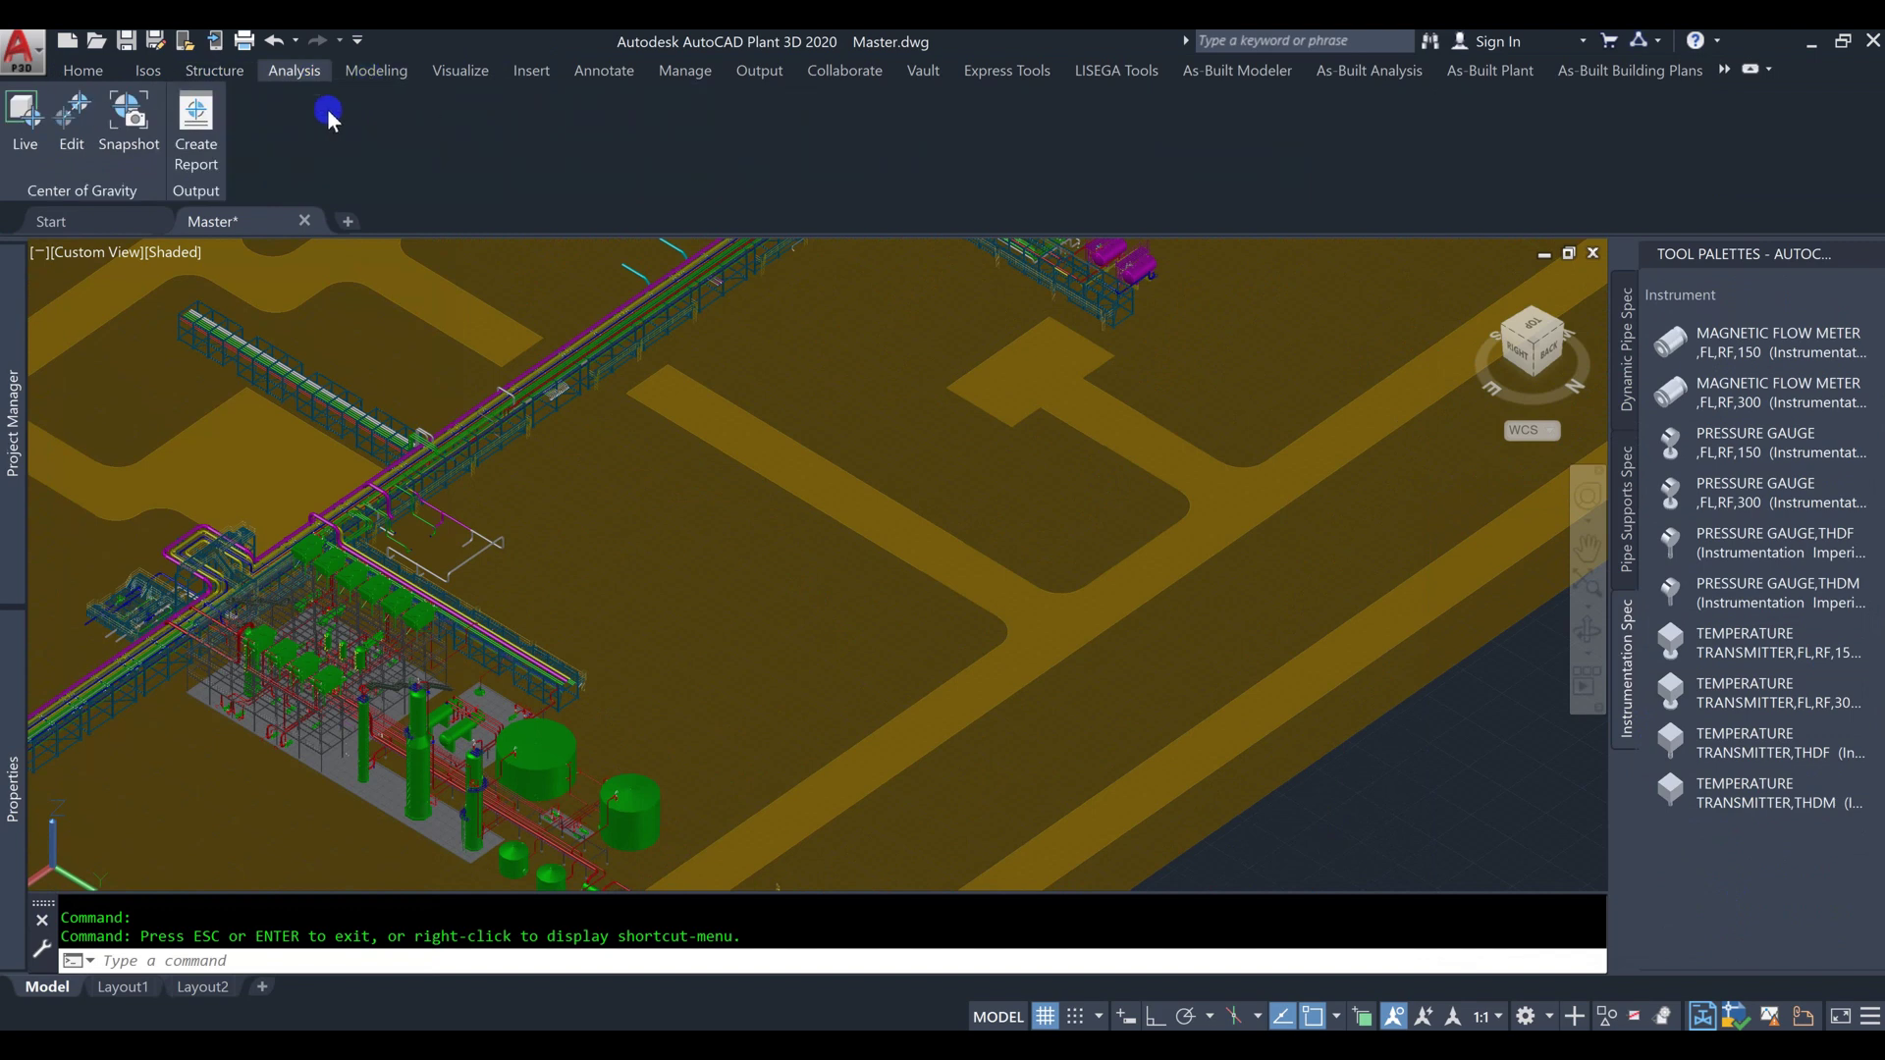
click(378, 73)
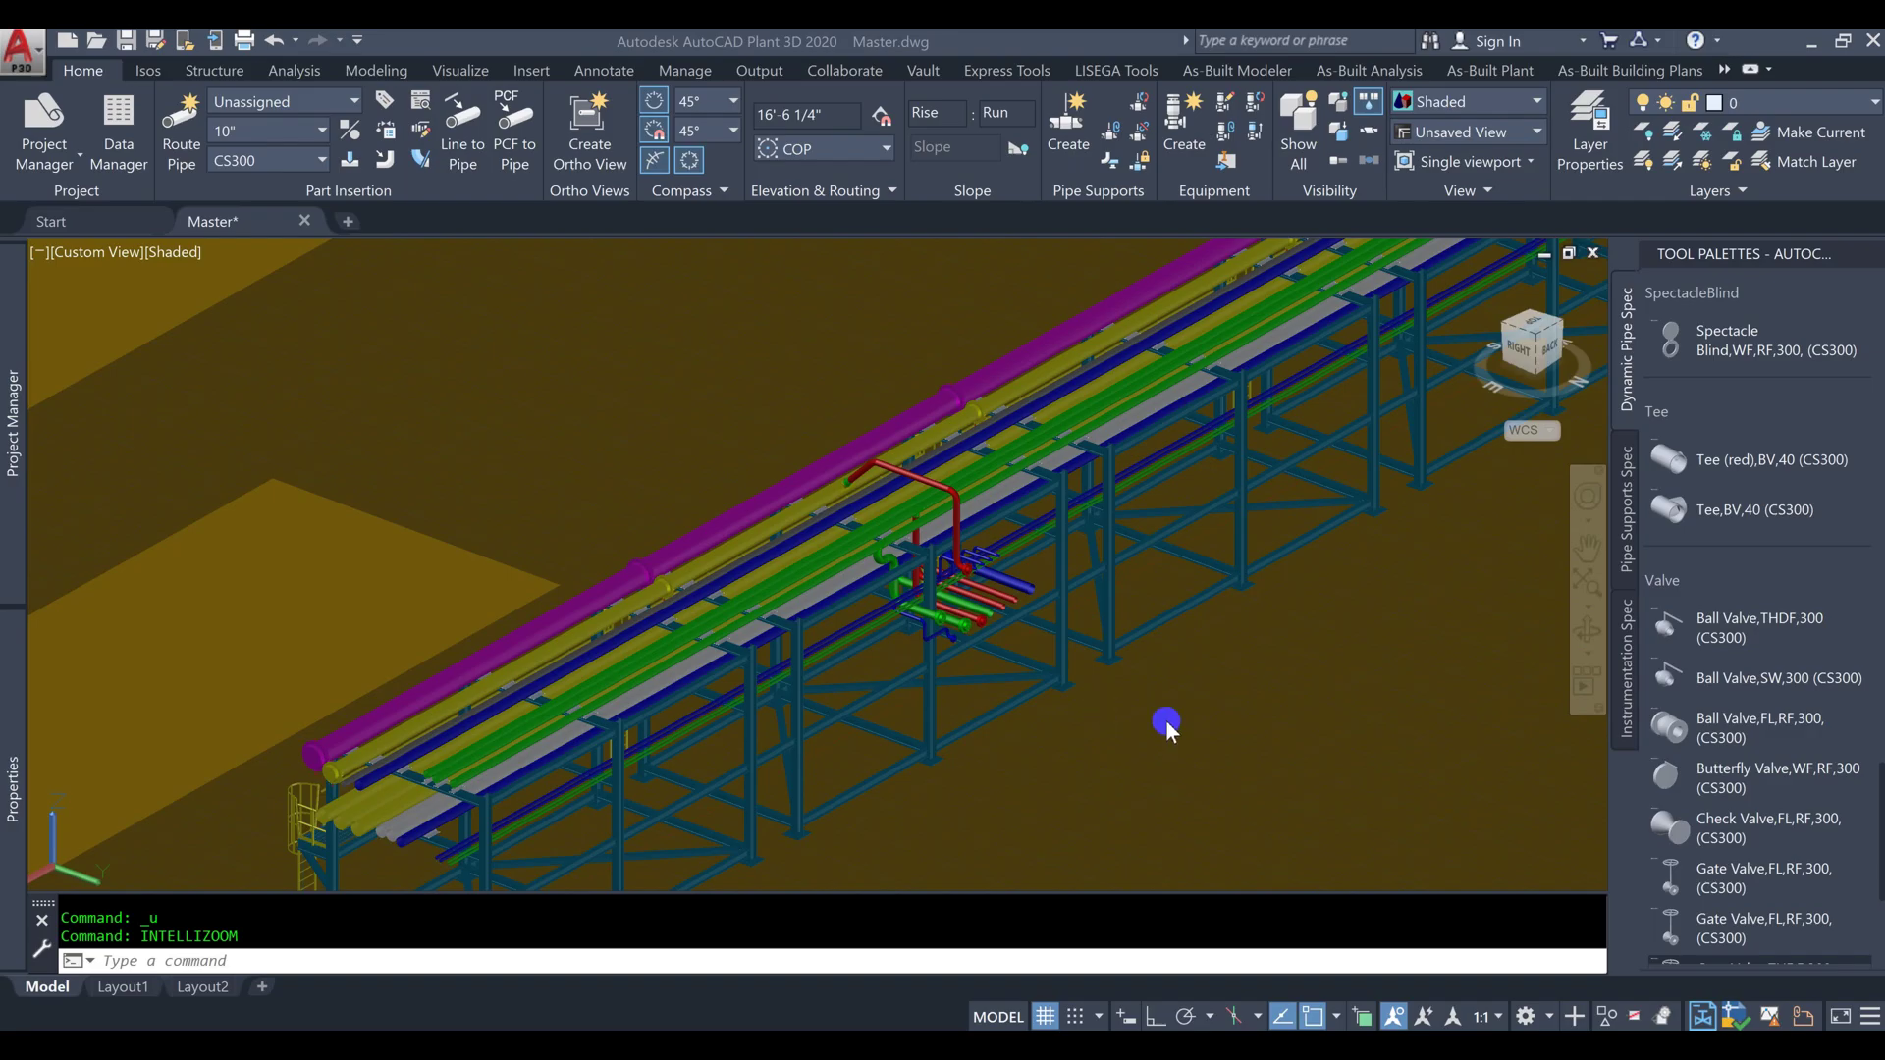
Step: Route a 10" CS300 pipe from the open end of the large blue pipe, straight out, parallel to the rack, and down vertically
scroll(1022, 613, up, 5)
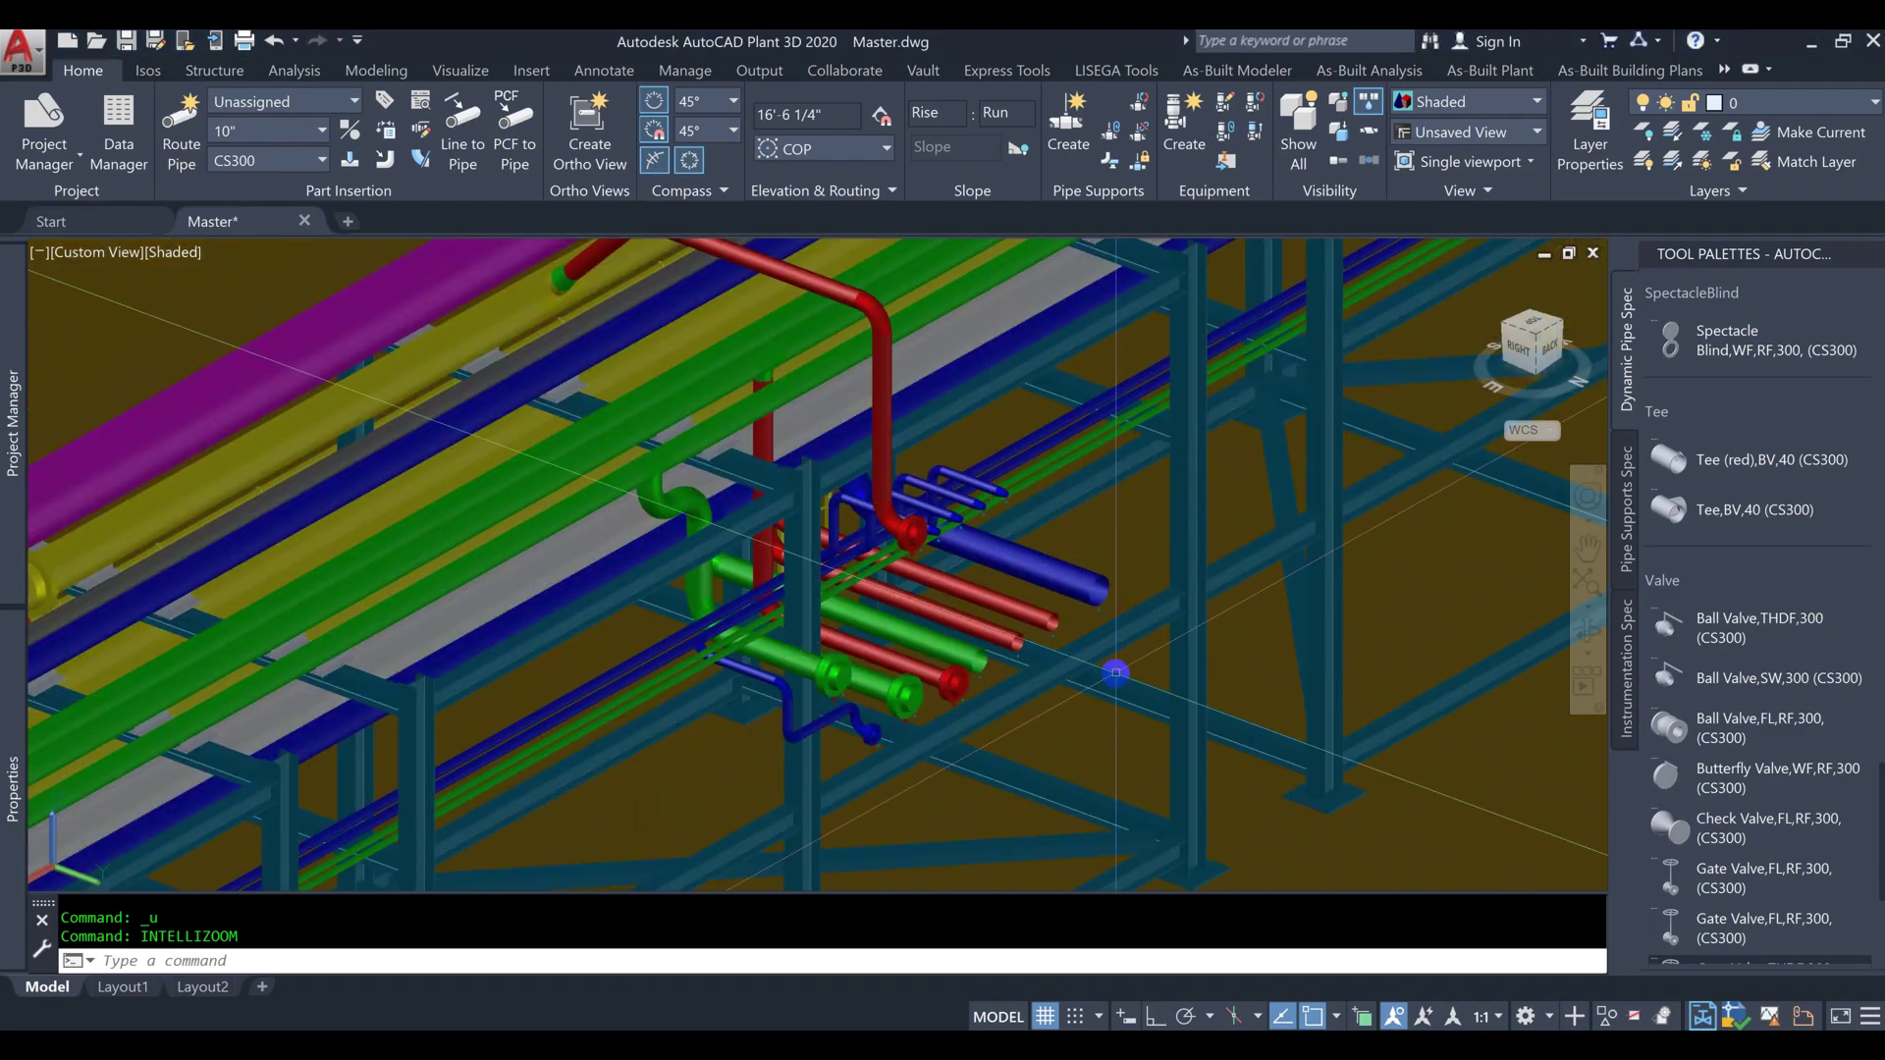
middle_drag(1051, 550, 975, 639)
key(Escape)
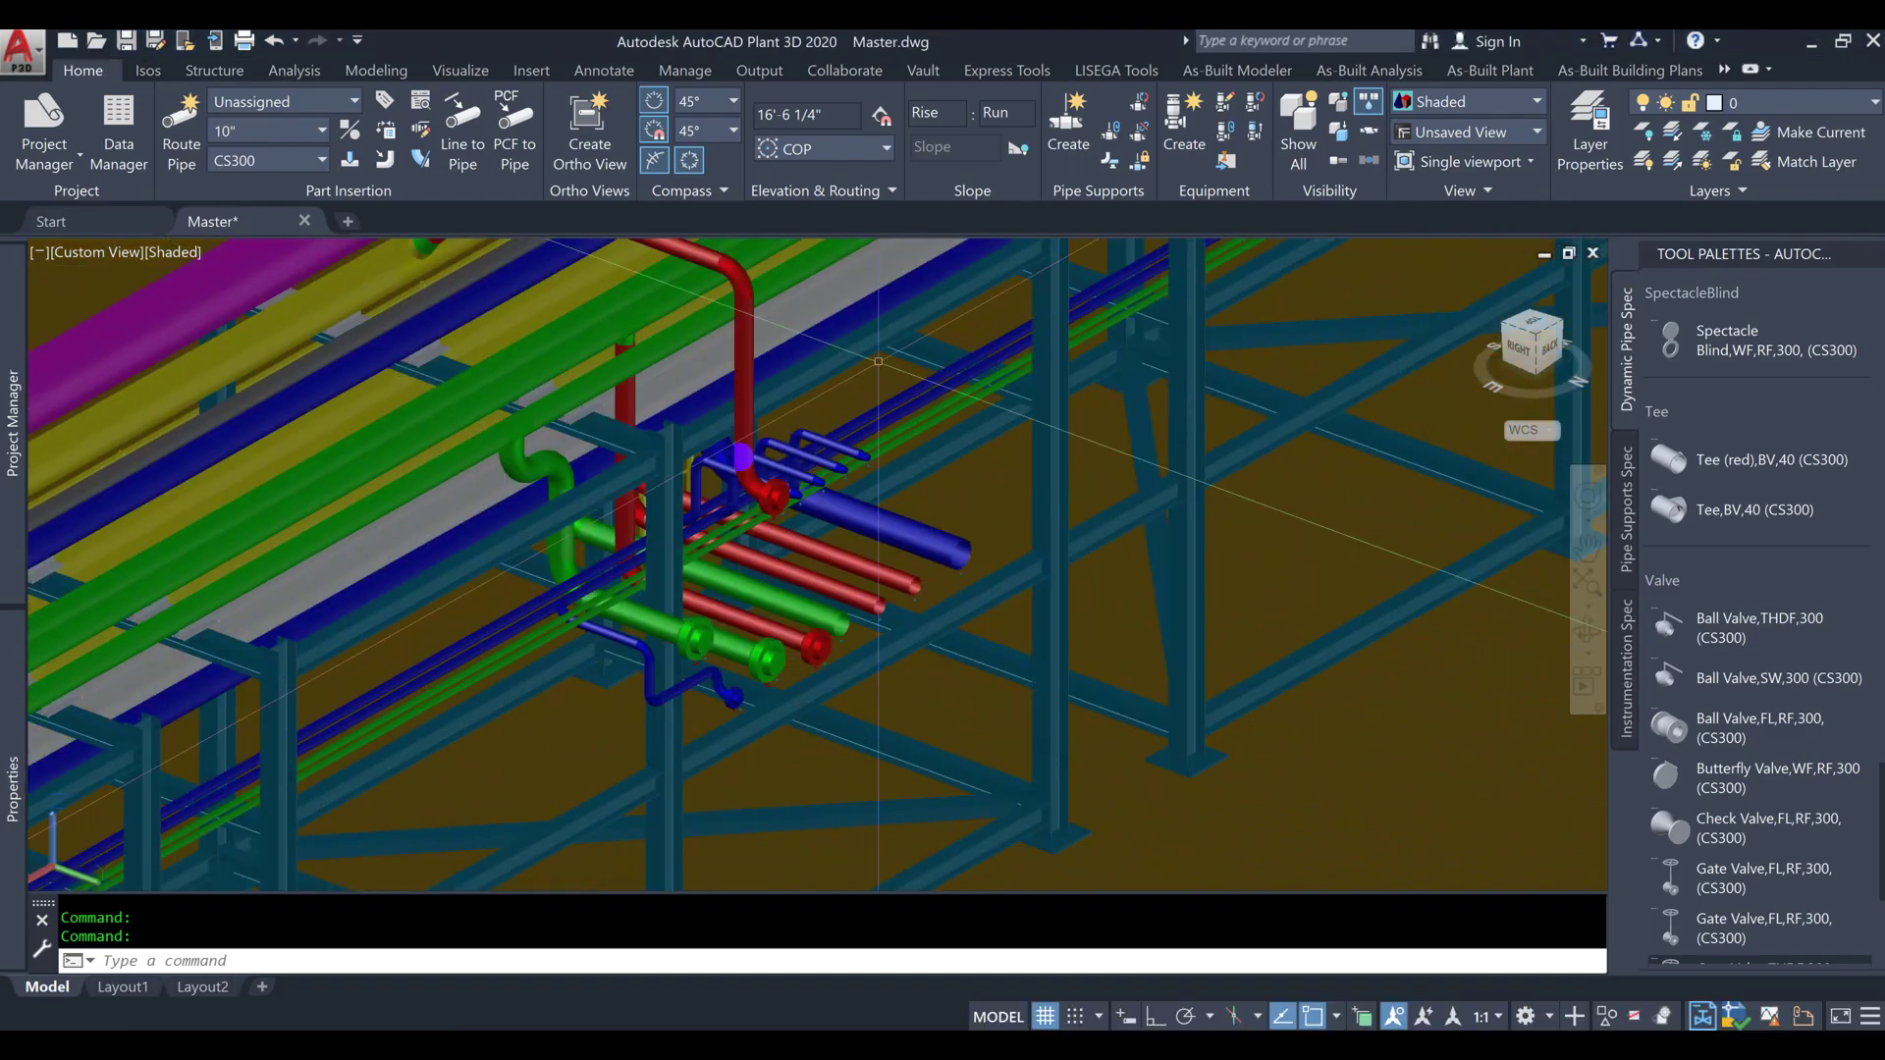
click(238, 121)
click(238, 122)
click(271, 165)
click(271, 165)
click(181, 137)
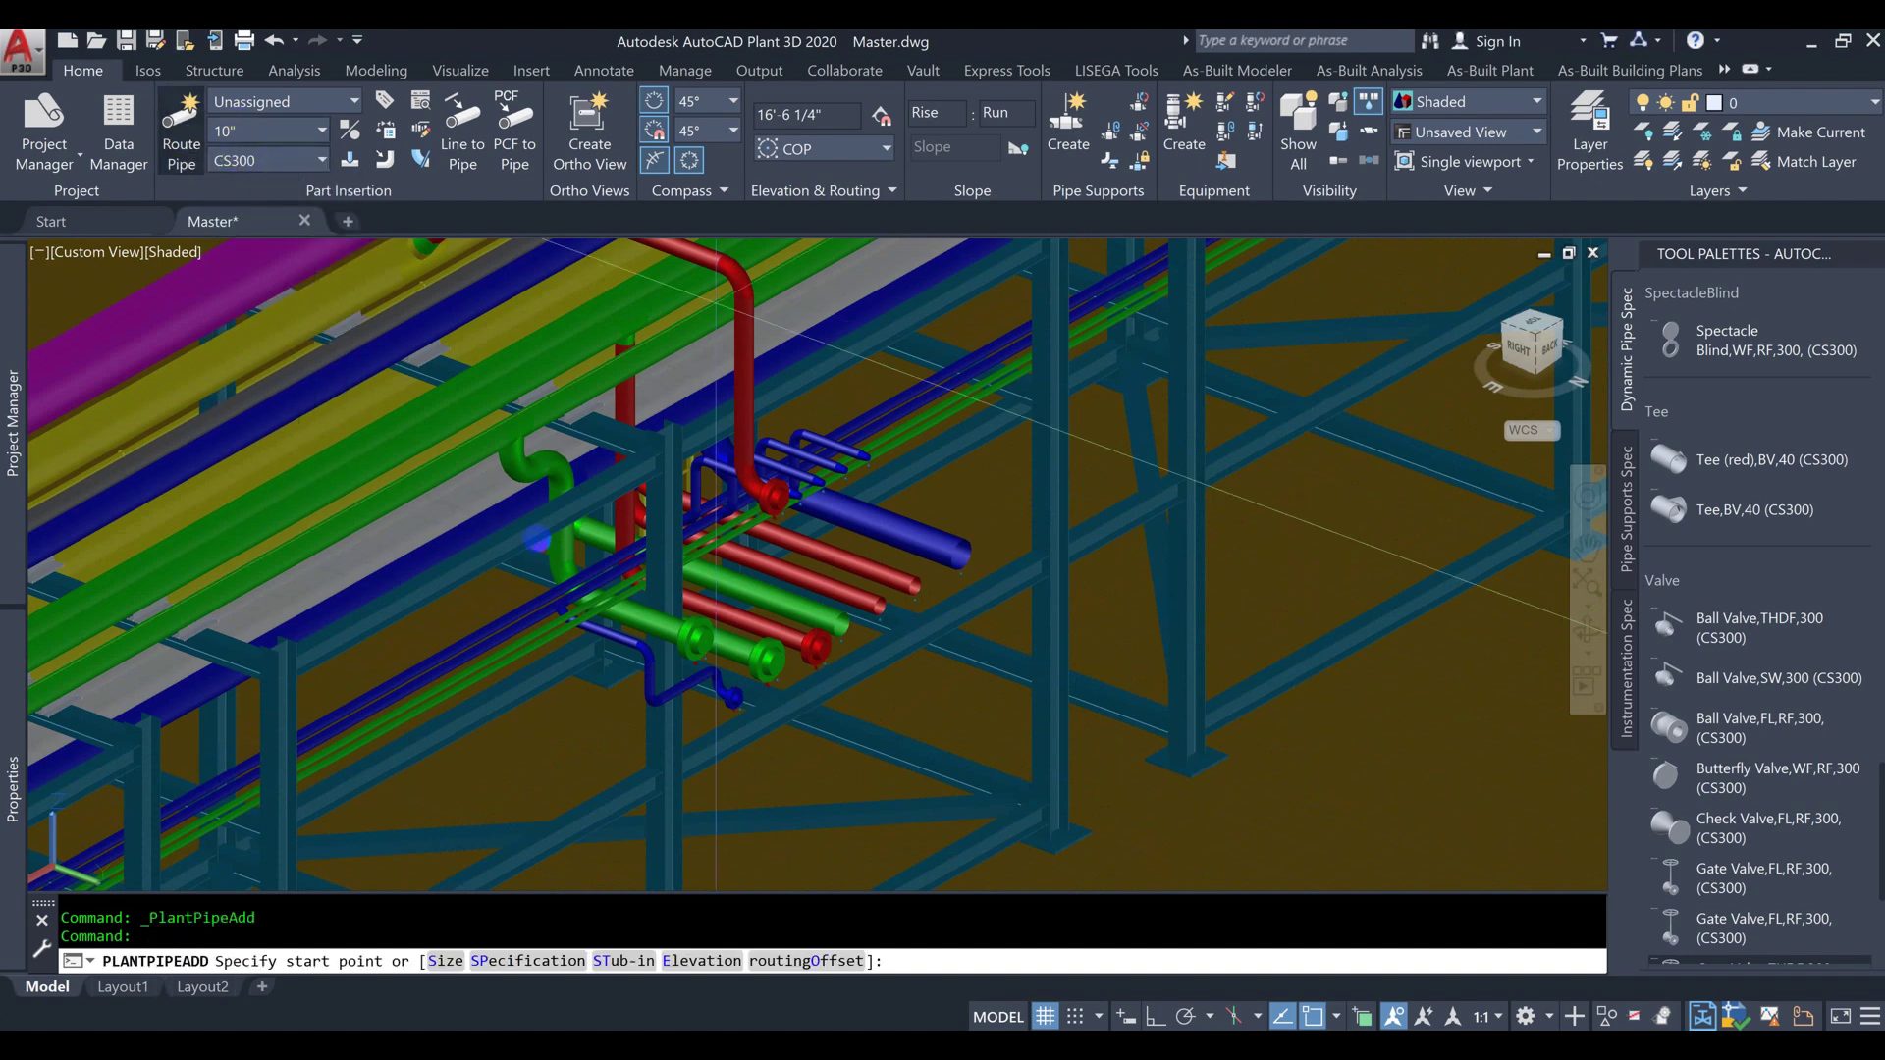
scroll(908, 652, up, 3)
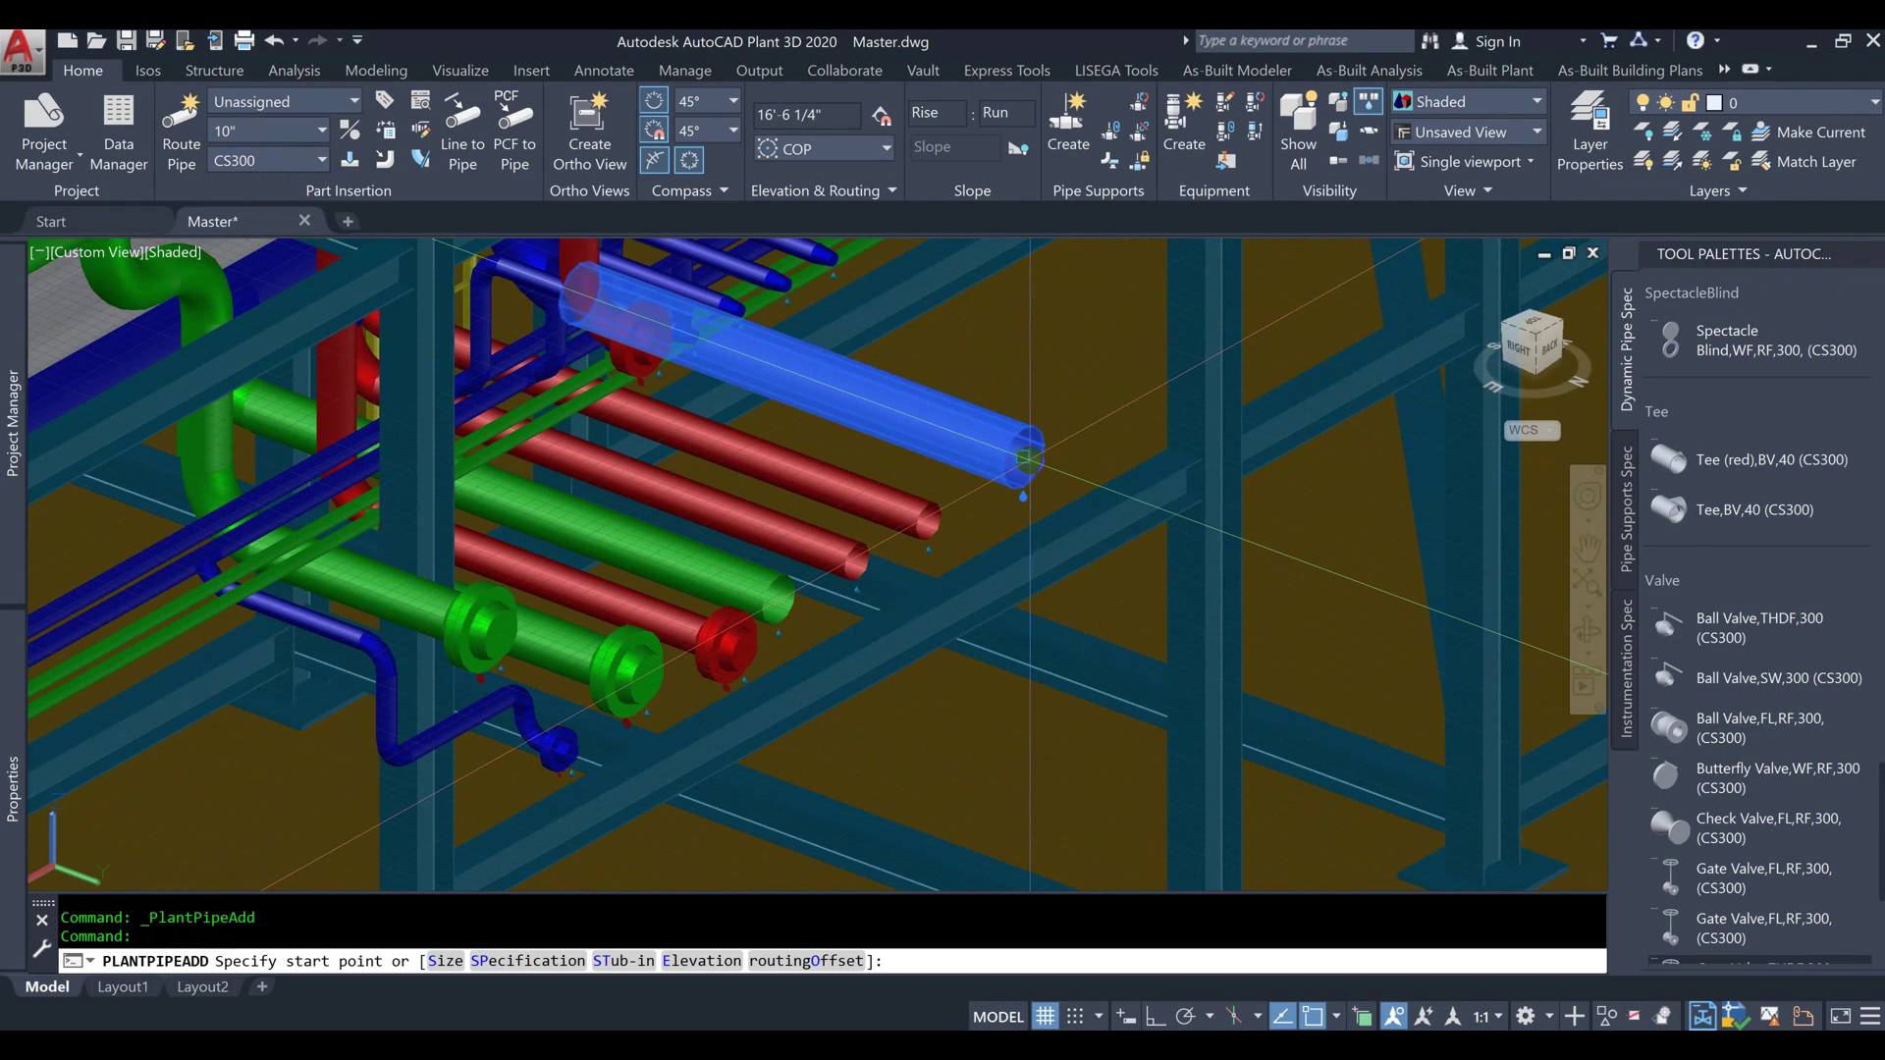
click(1028, 457)
scroll(1028, 458, down, 3)
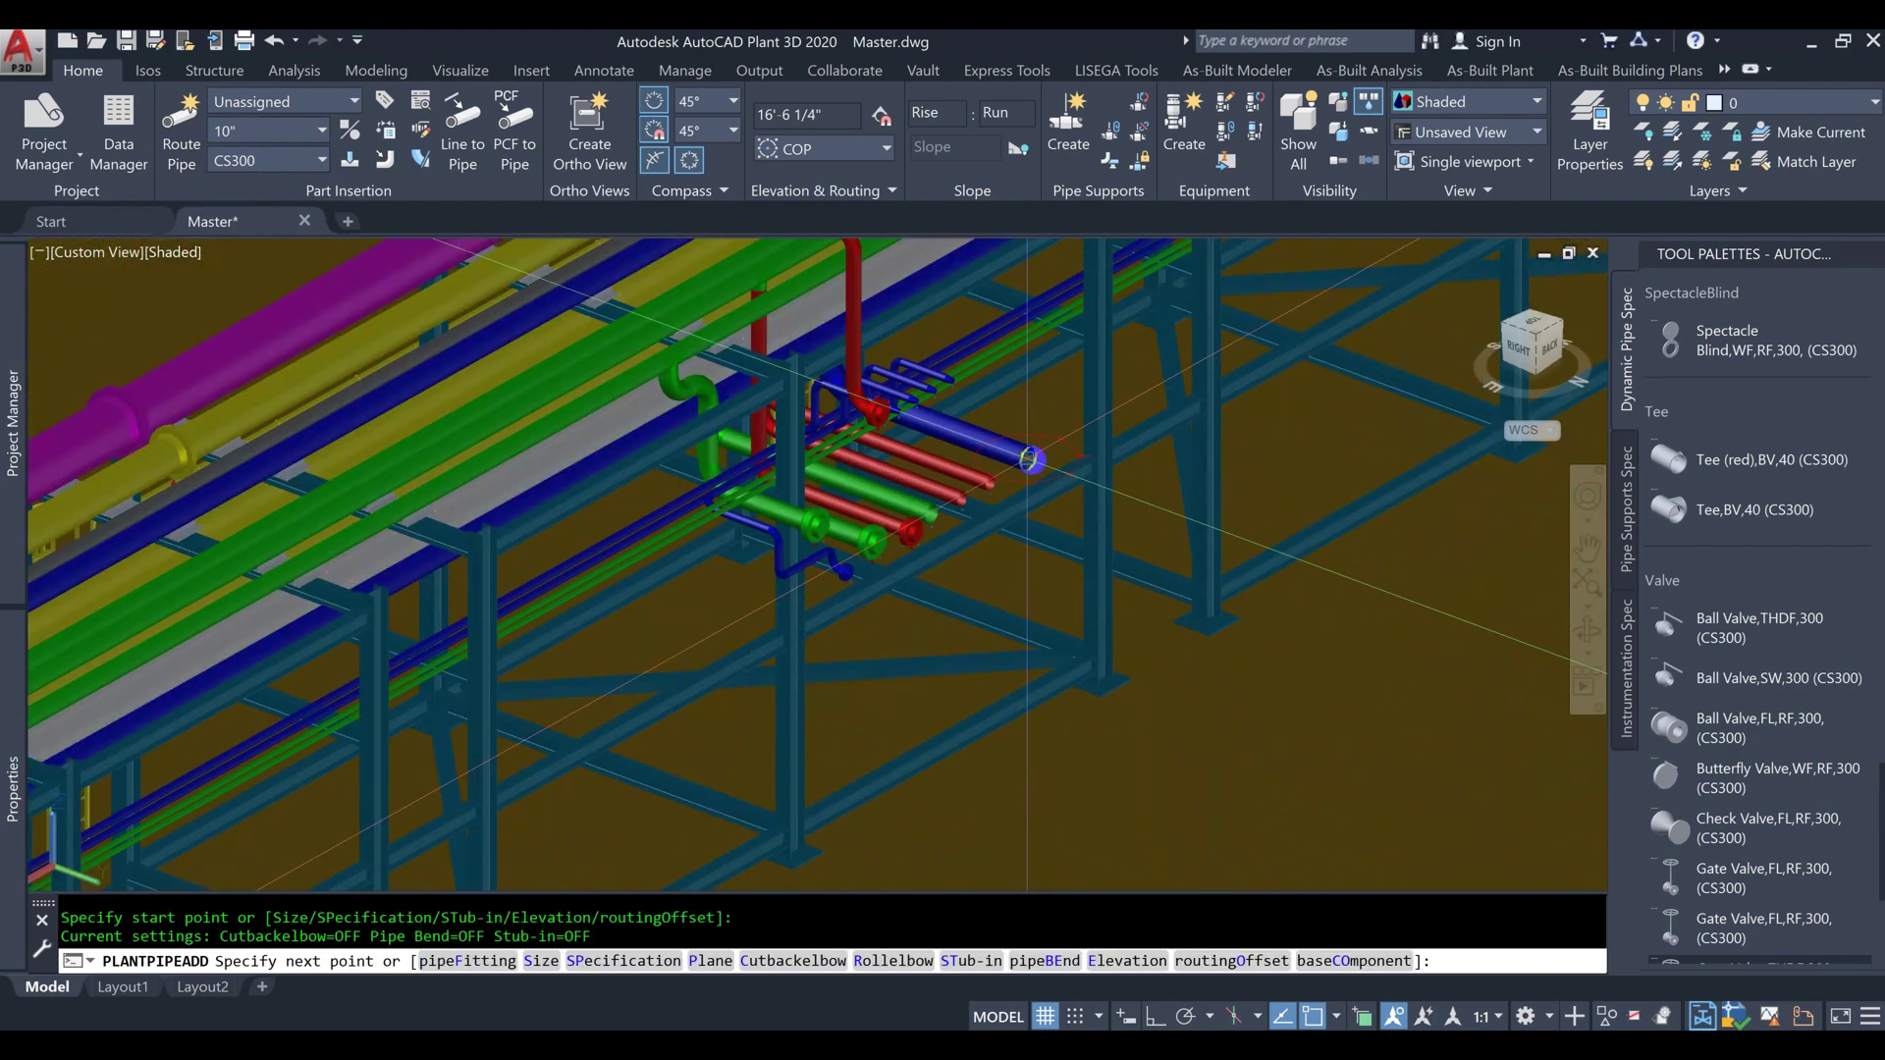
click(1160, 507)
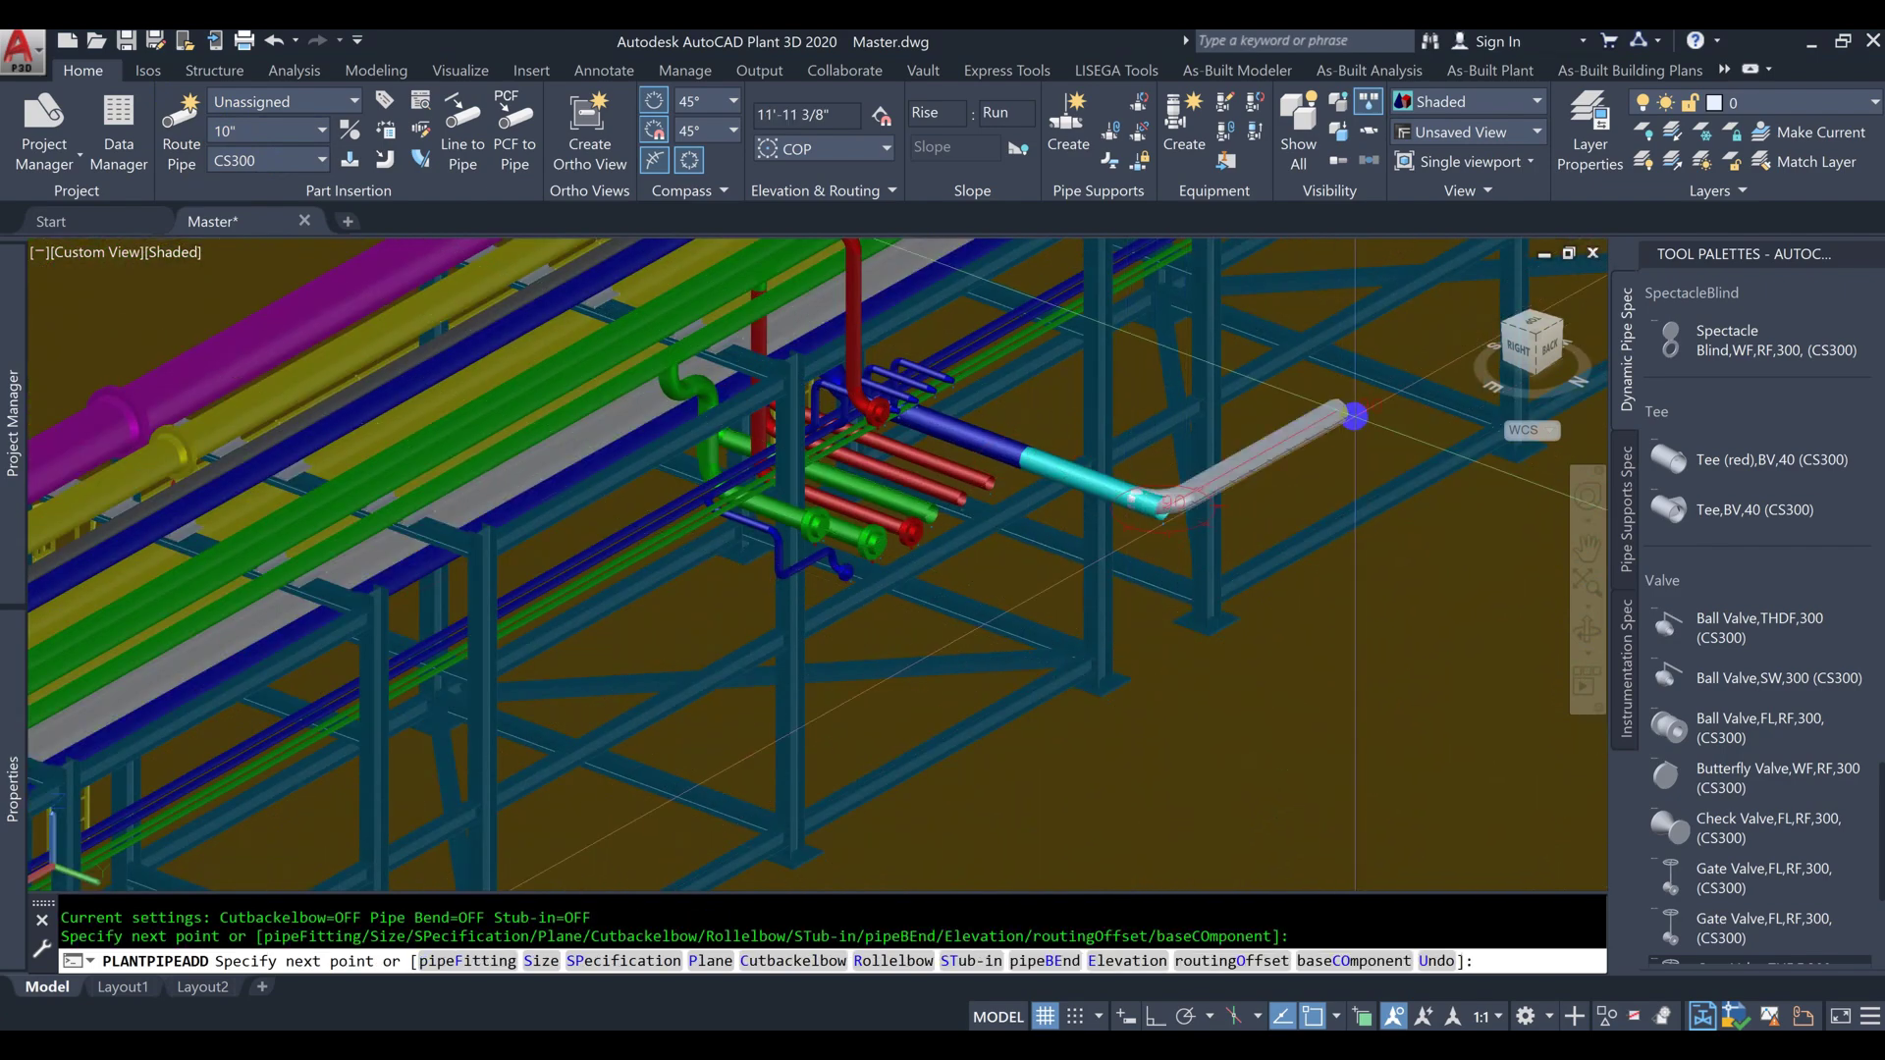
click(1360, 415)
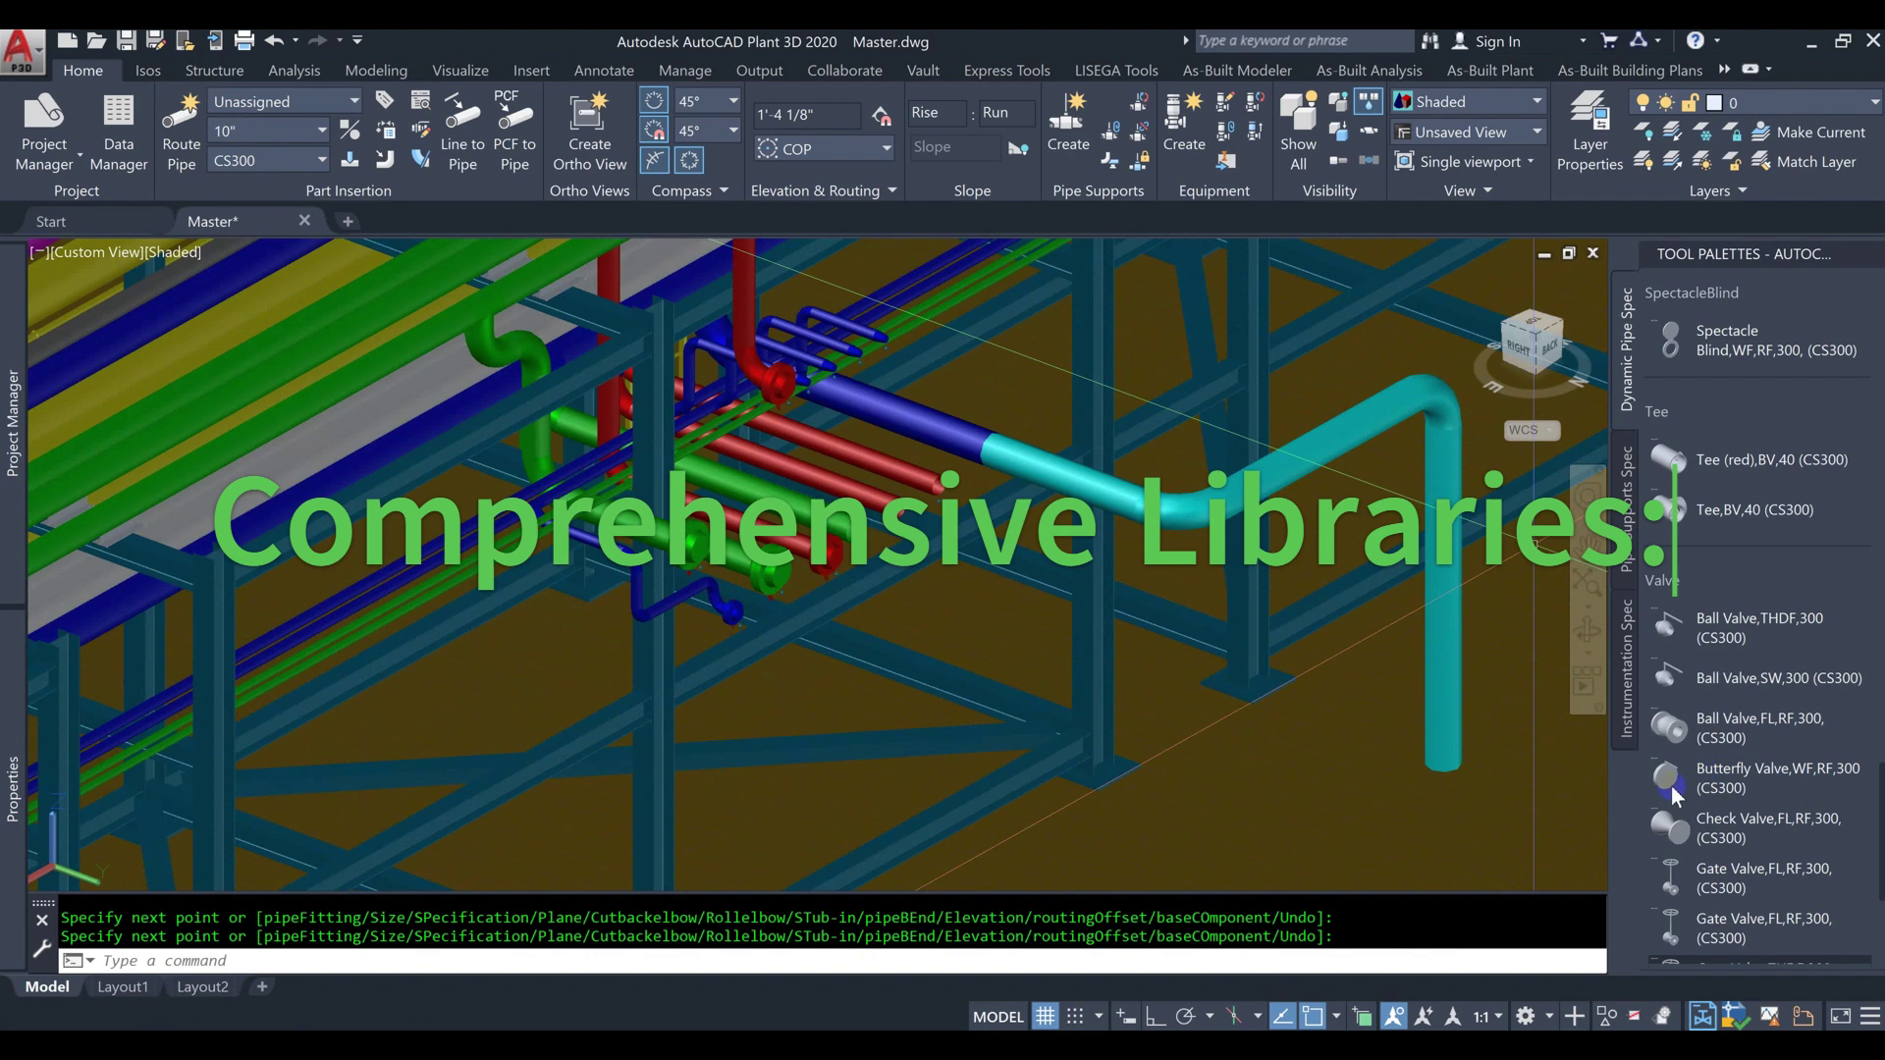
Step: Insert a flanged Check Valve,FL,RF,300 (CS300) into the new pipe's first straight segment, just before the elbow, and set its rotation
click(1733, 830)
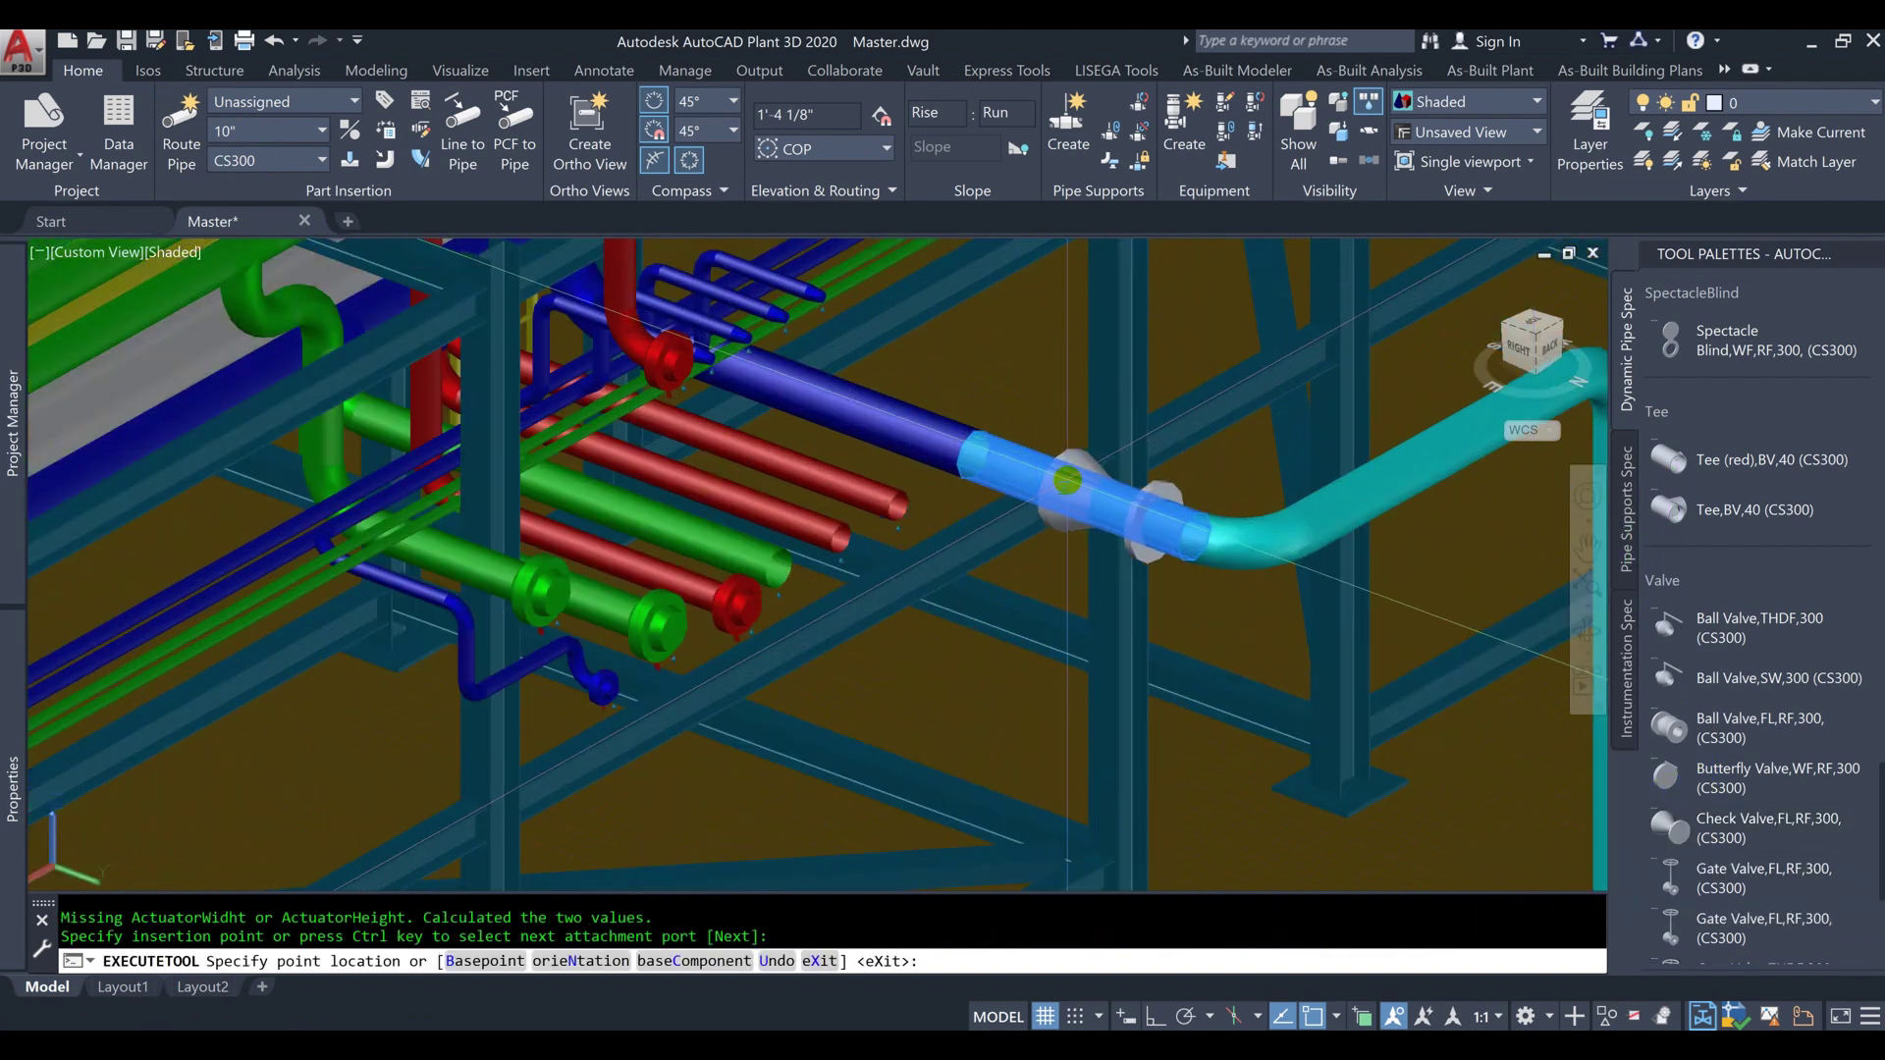
click(1048, 284)
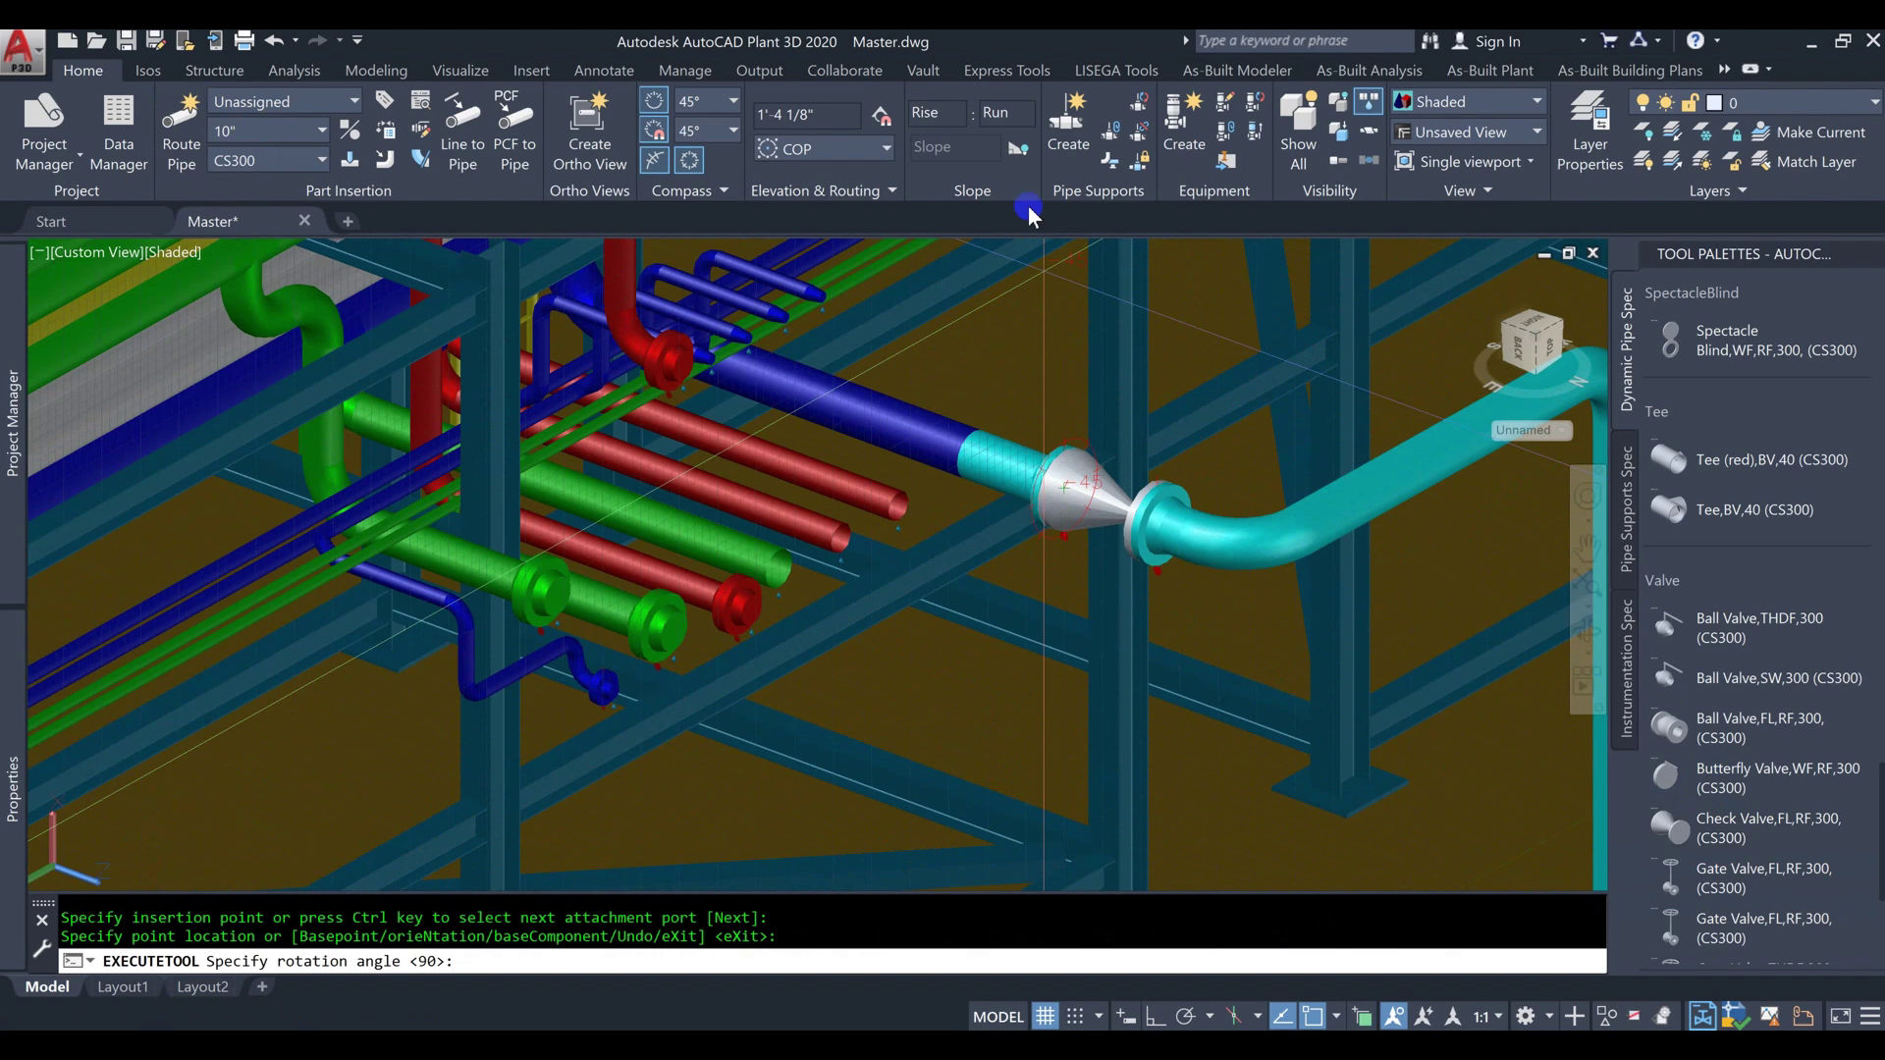
click(1062, 314)
key(Return)
Step: Route a bypass branch from the middle of the pipe run parallel to the rack, down and across into the vertical leg
middle_drag(1395, 560, 1040, 606)
scroll(1073, 573, down, 2)
click(939, 469)
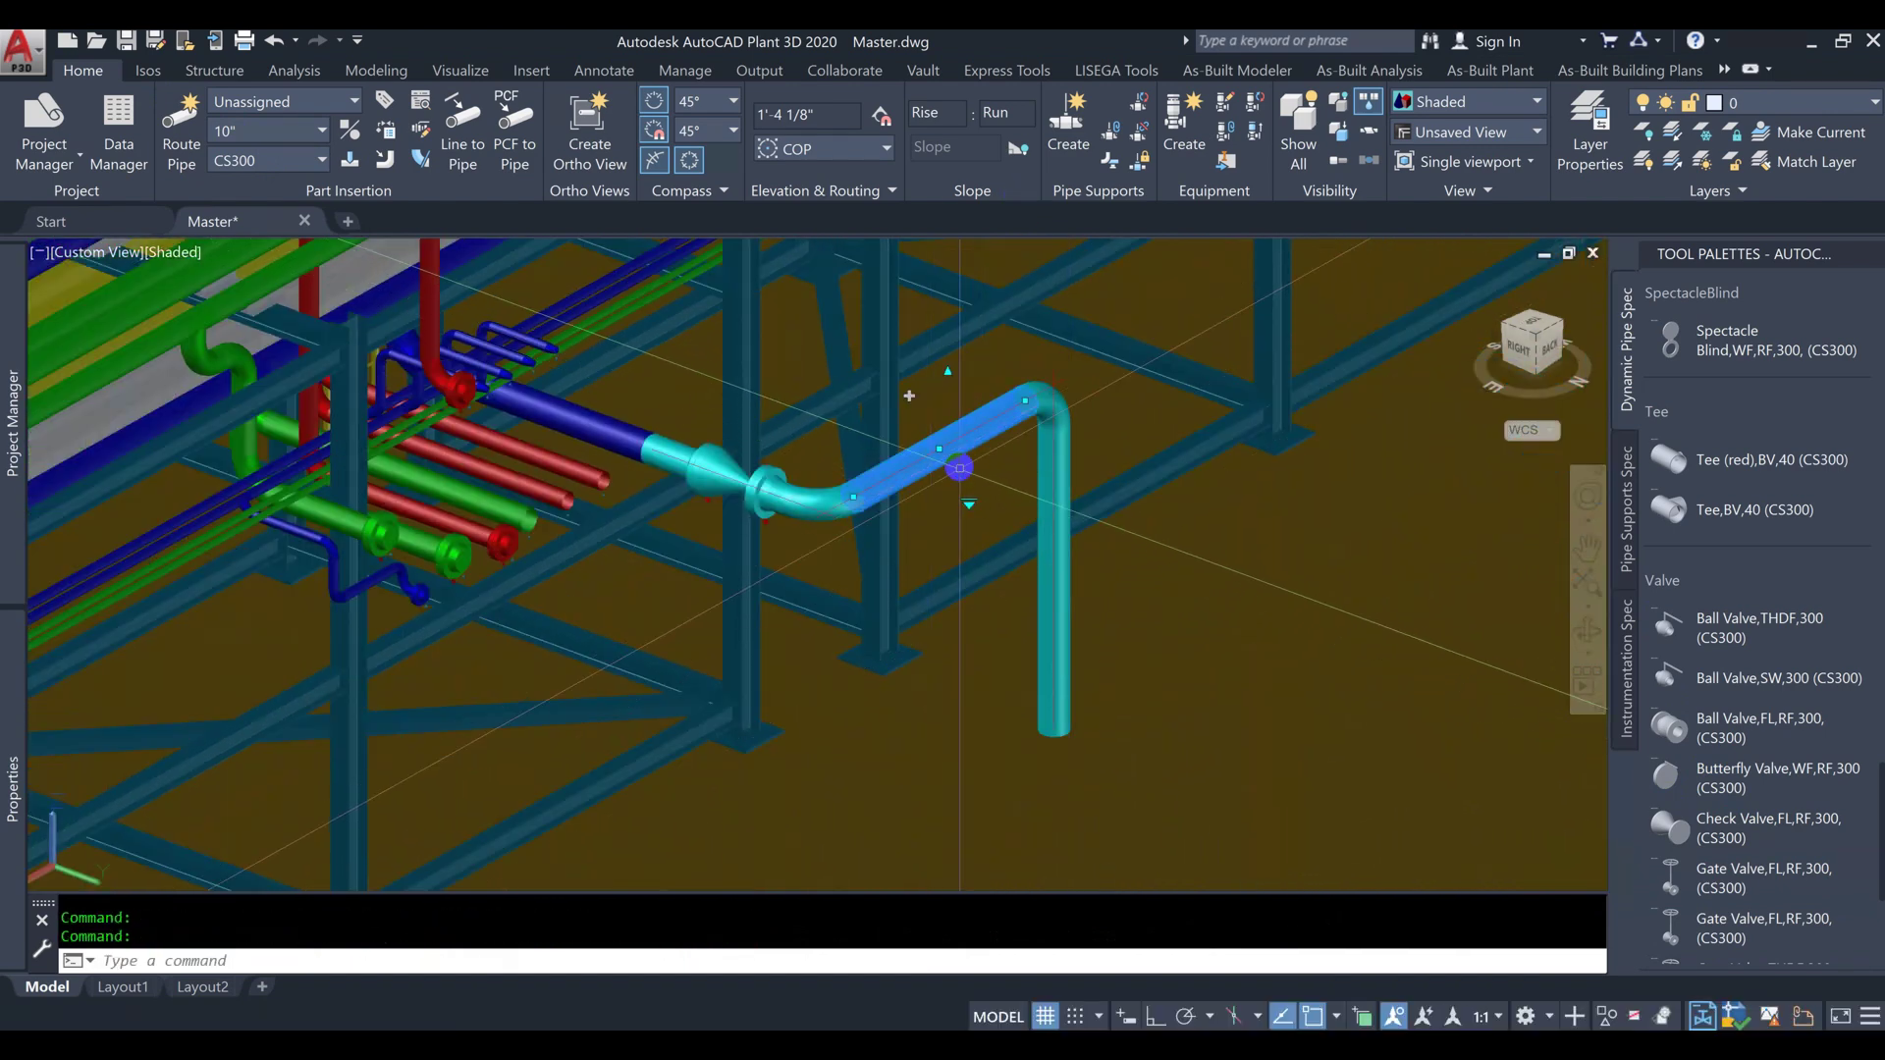
click(910, 396)
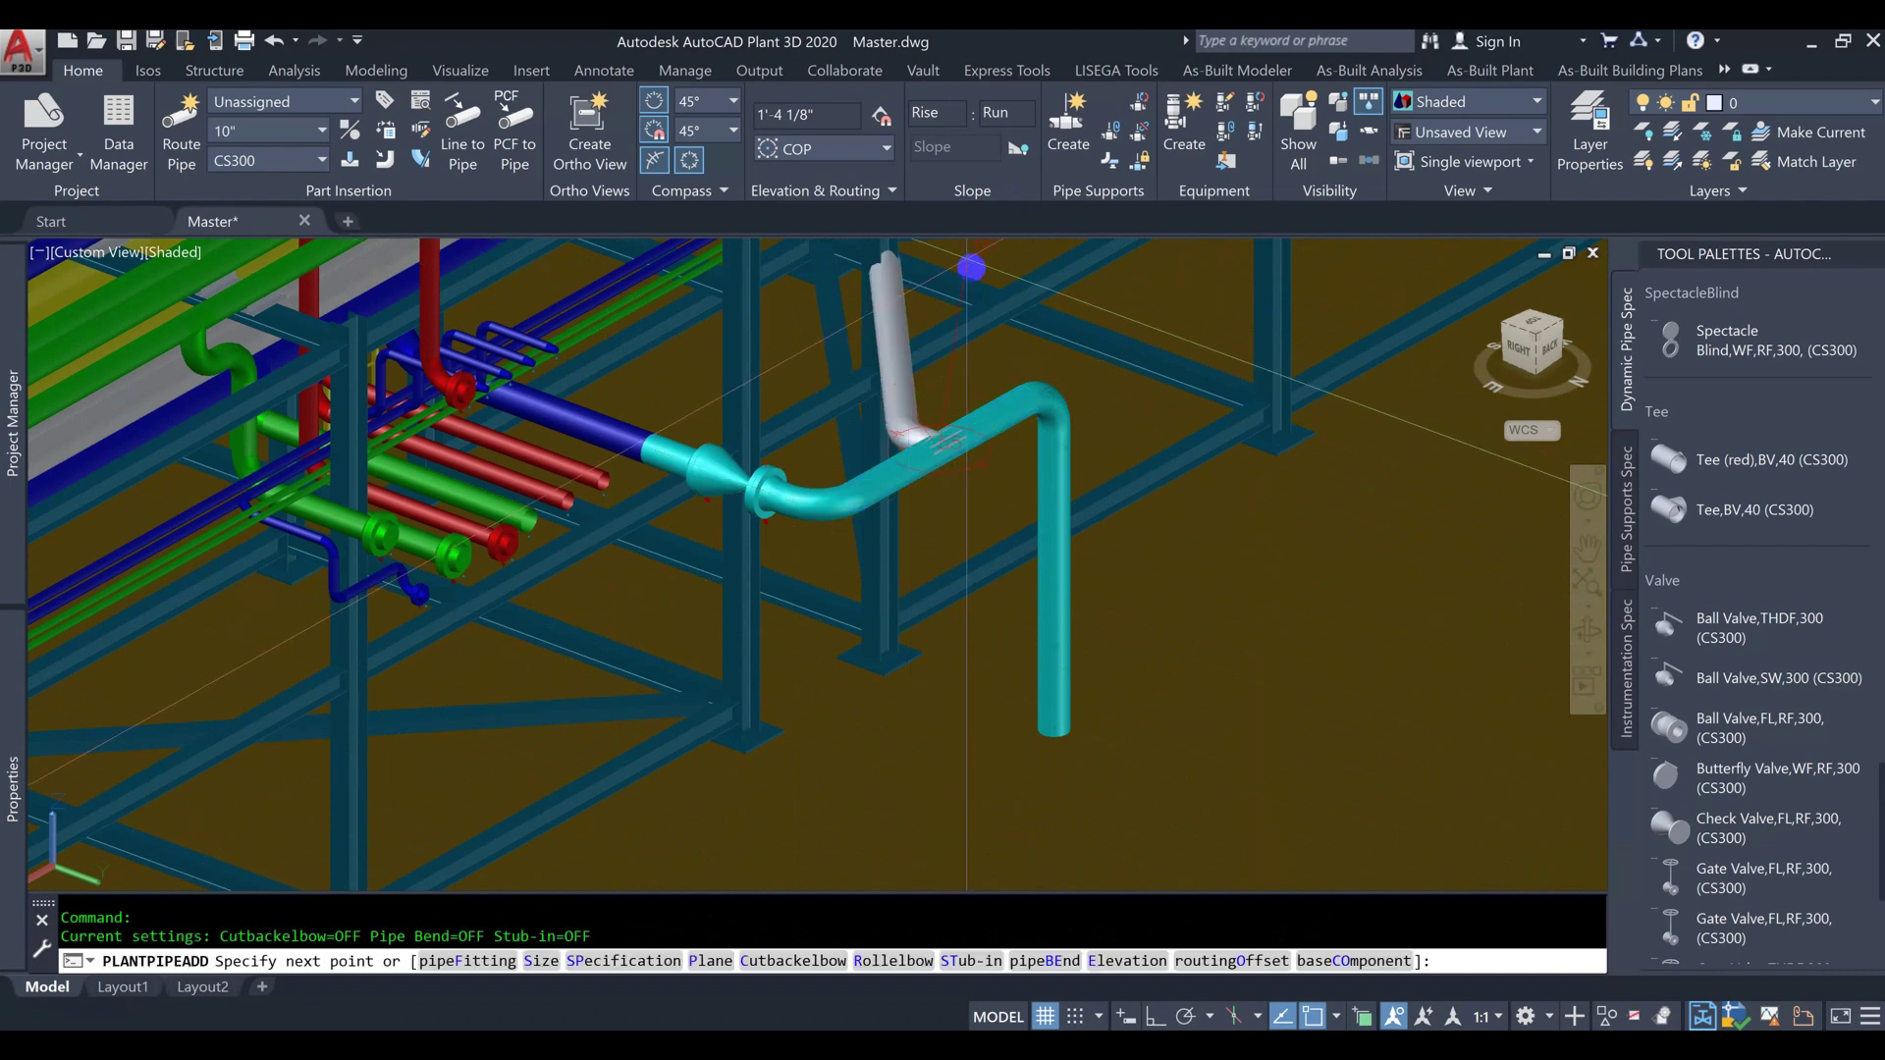
ctrl+right_click(972, 271)
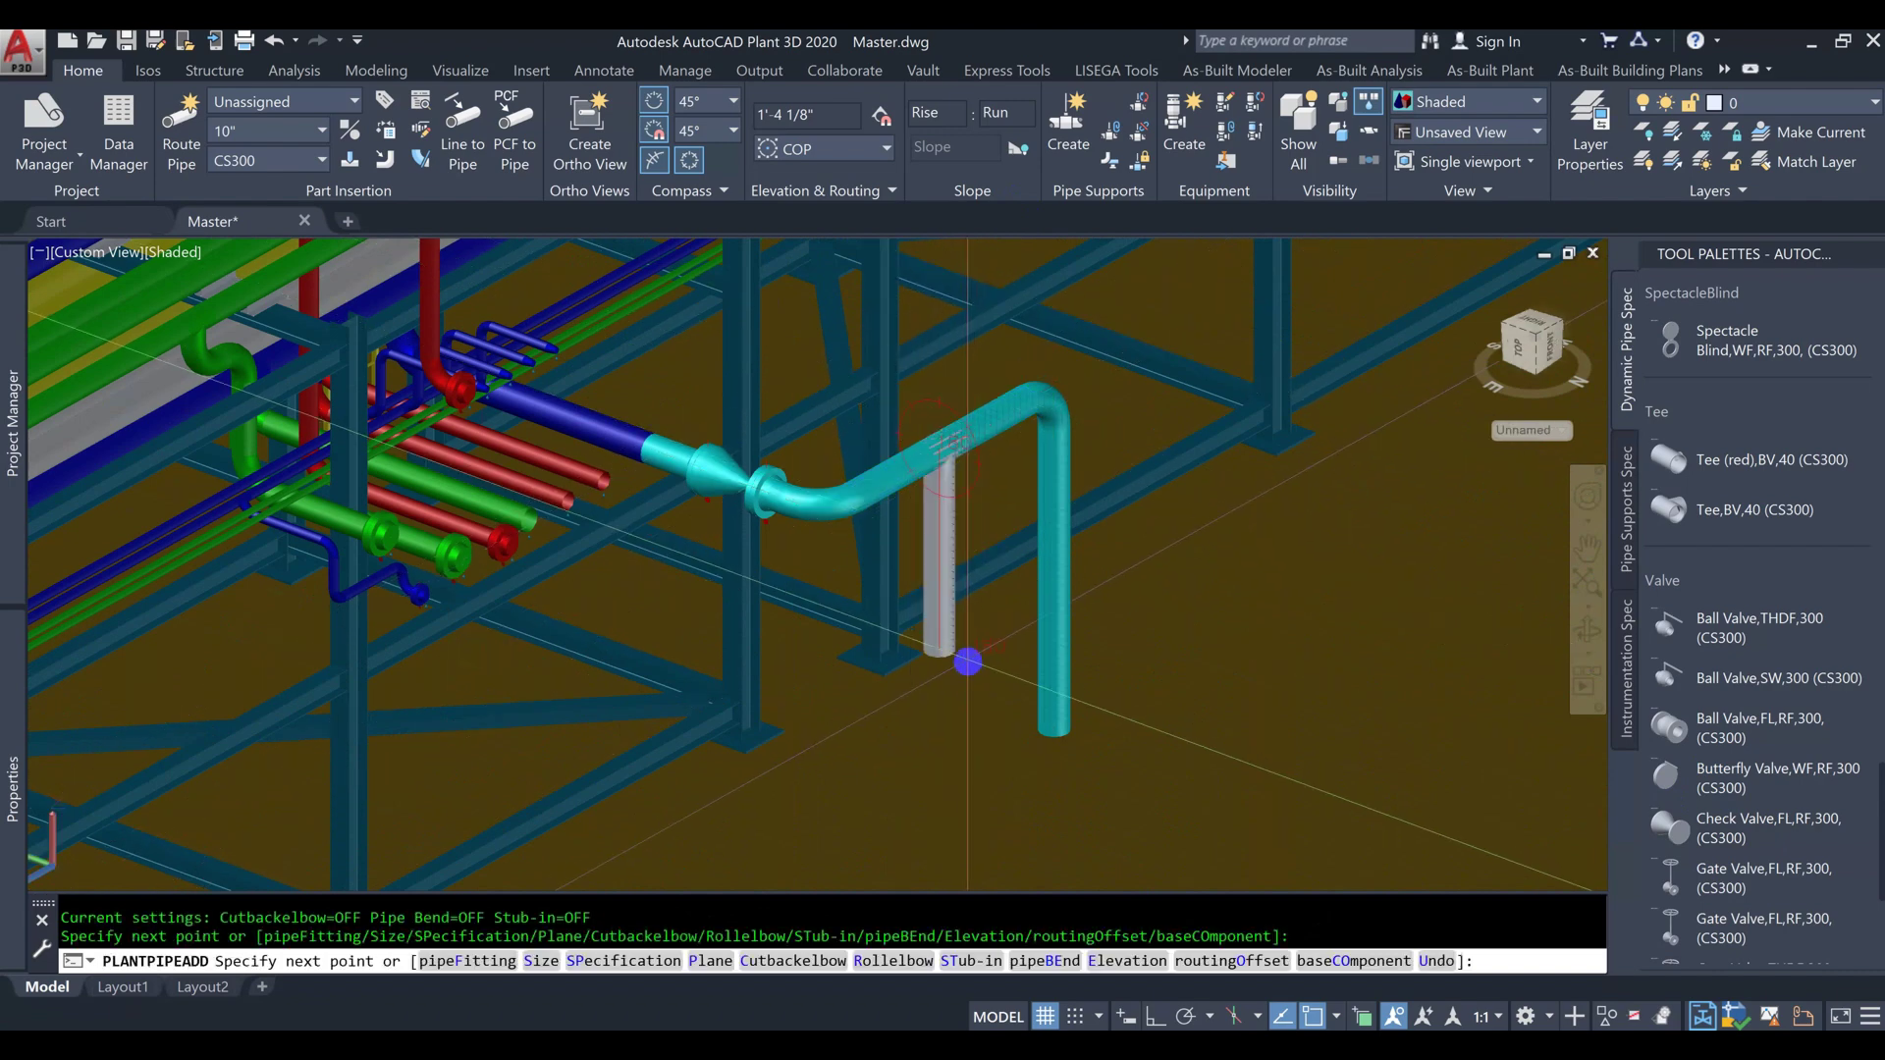
click(967, 660)
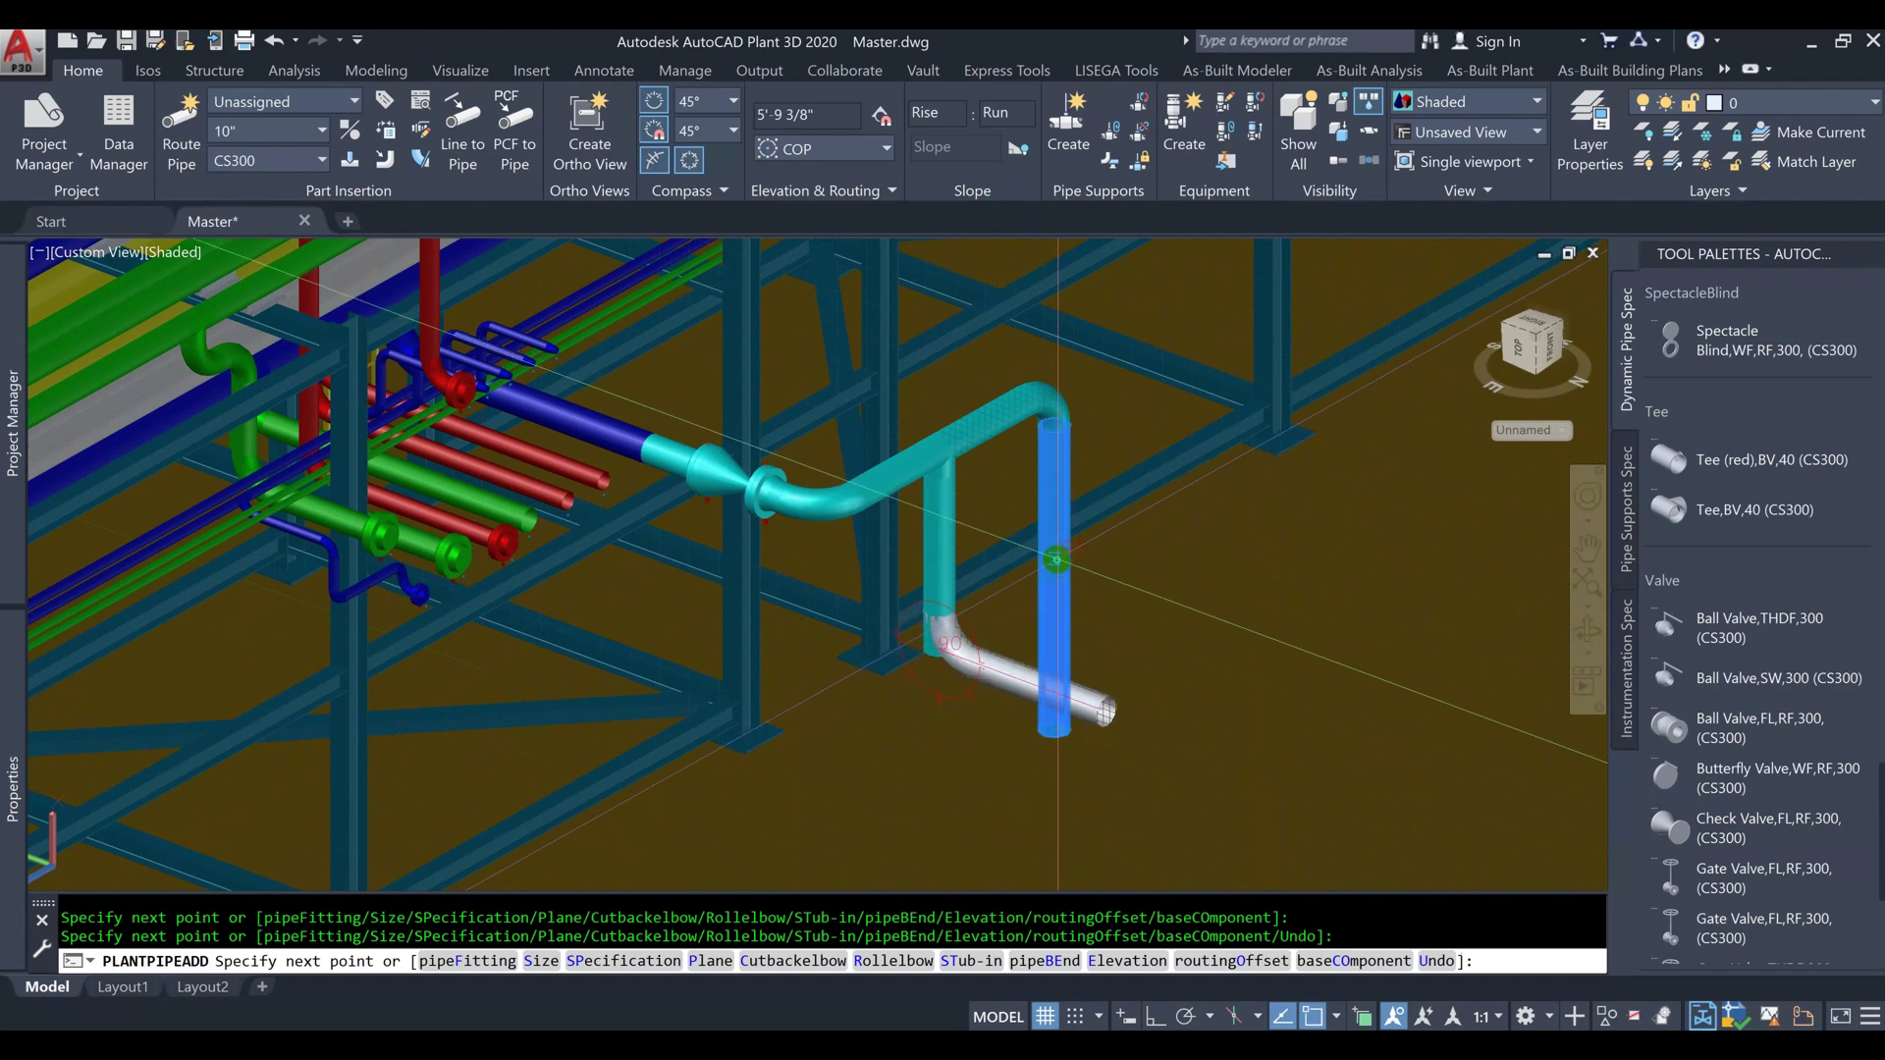
ctrl+right_click(1056, 560)
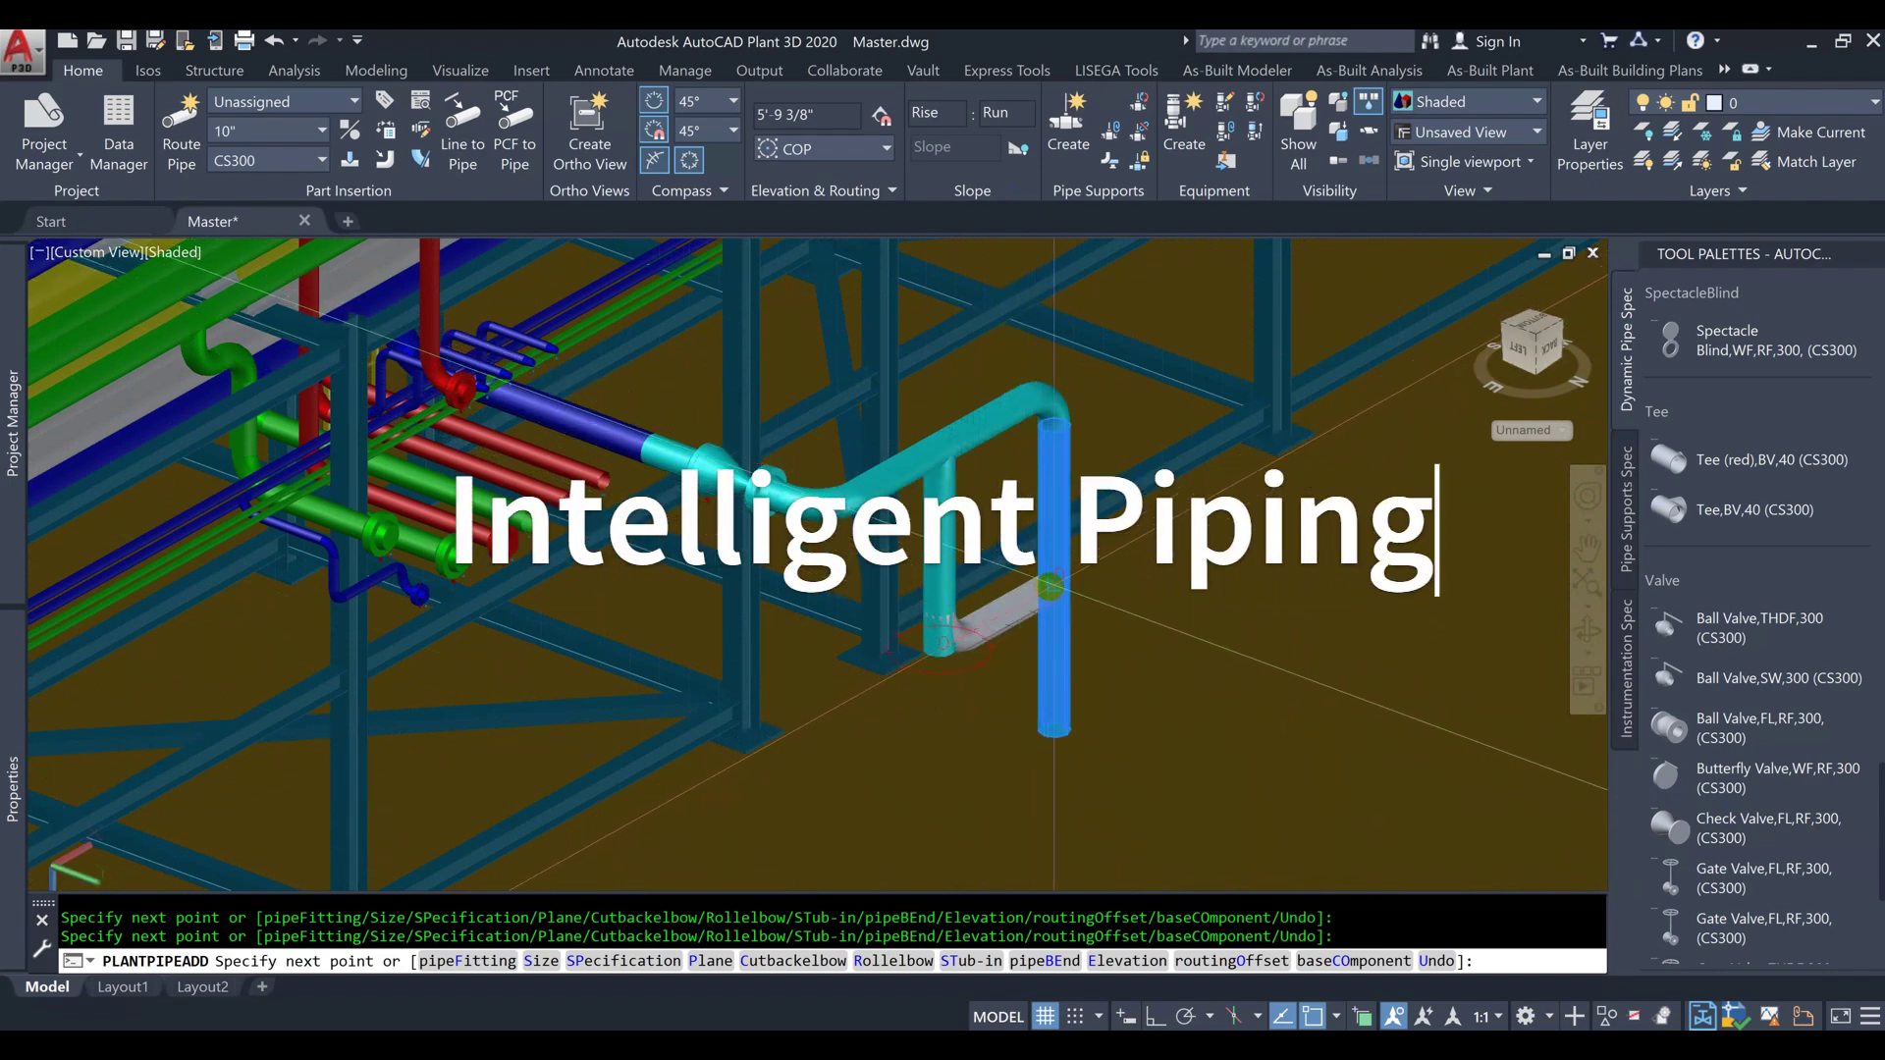
click(1049, 586)
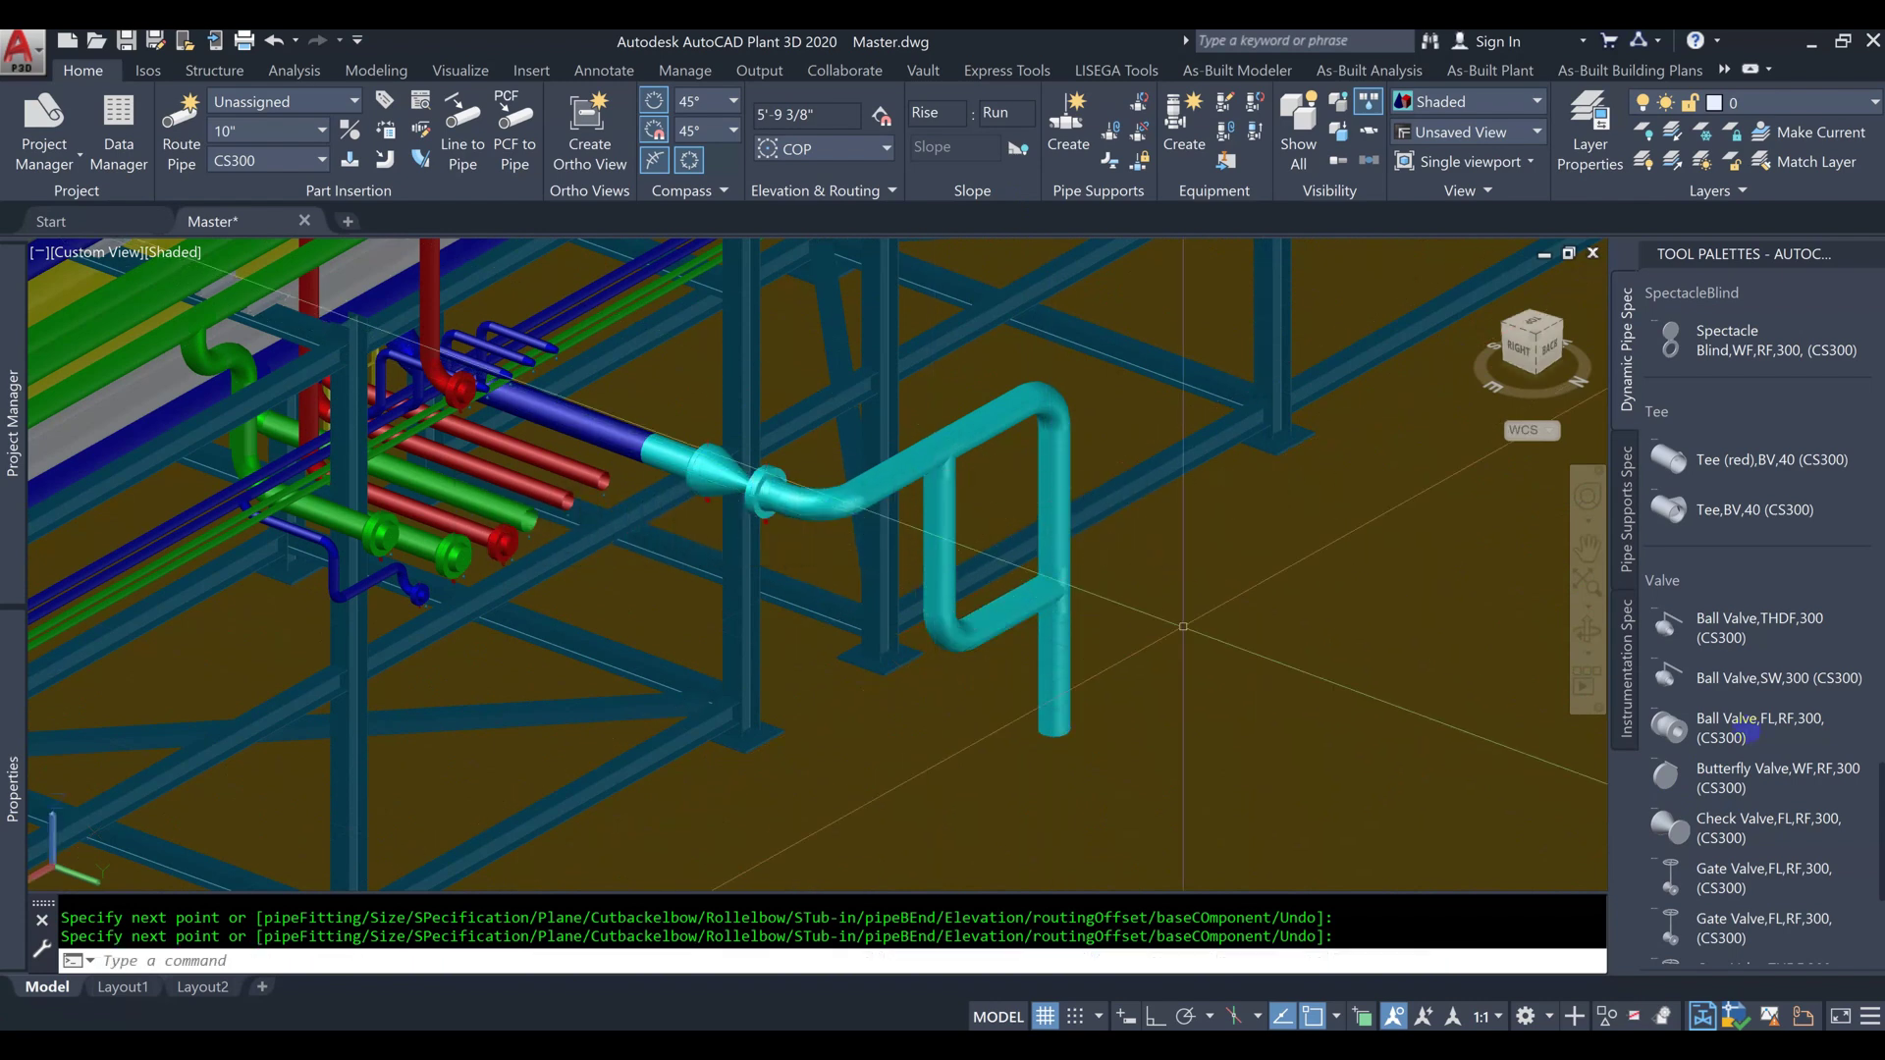
Step: Insert a Gate Valve,FL,RF,300 (CS300) into the vertical leg above the bypass connection, with its handwheel turned away from the rack
scroll(1706, 823, down, 3)
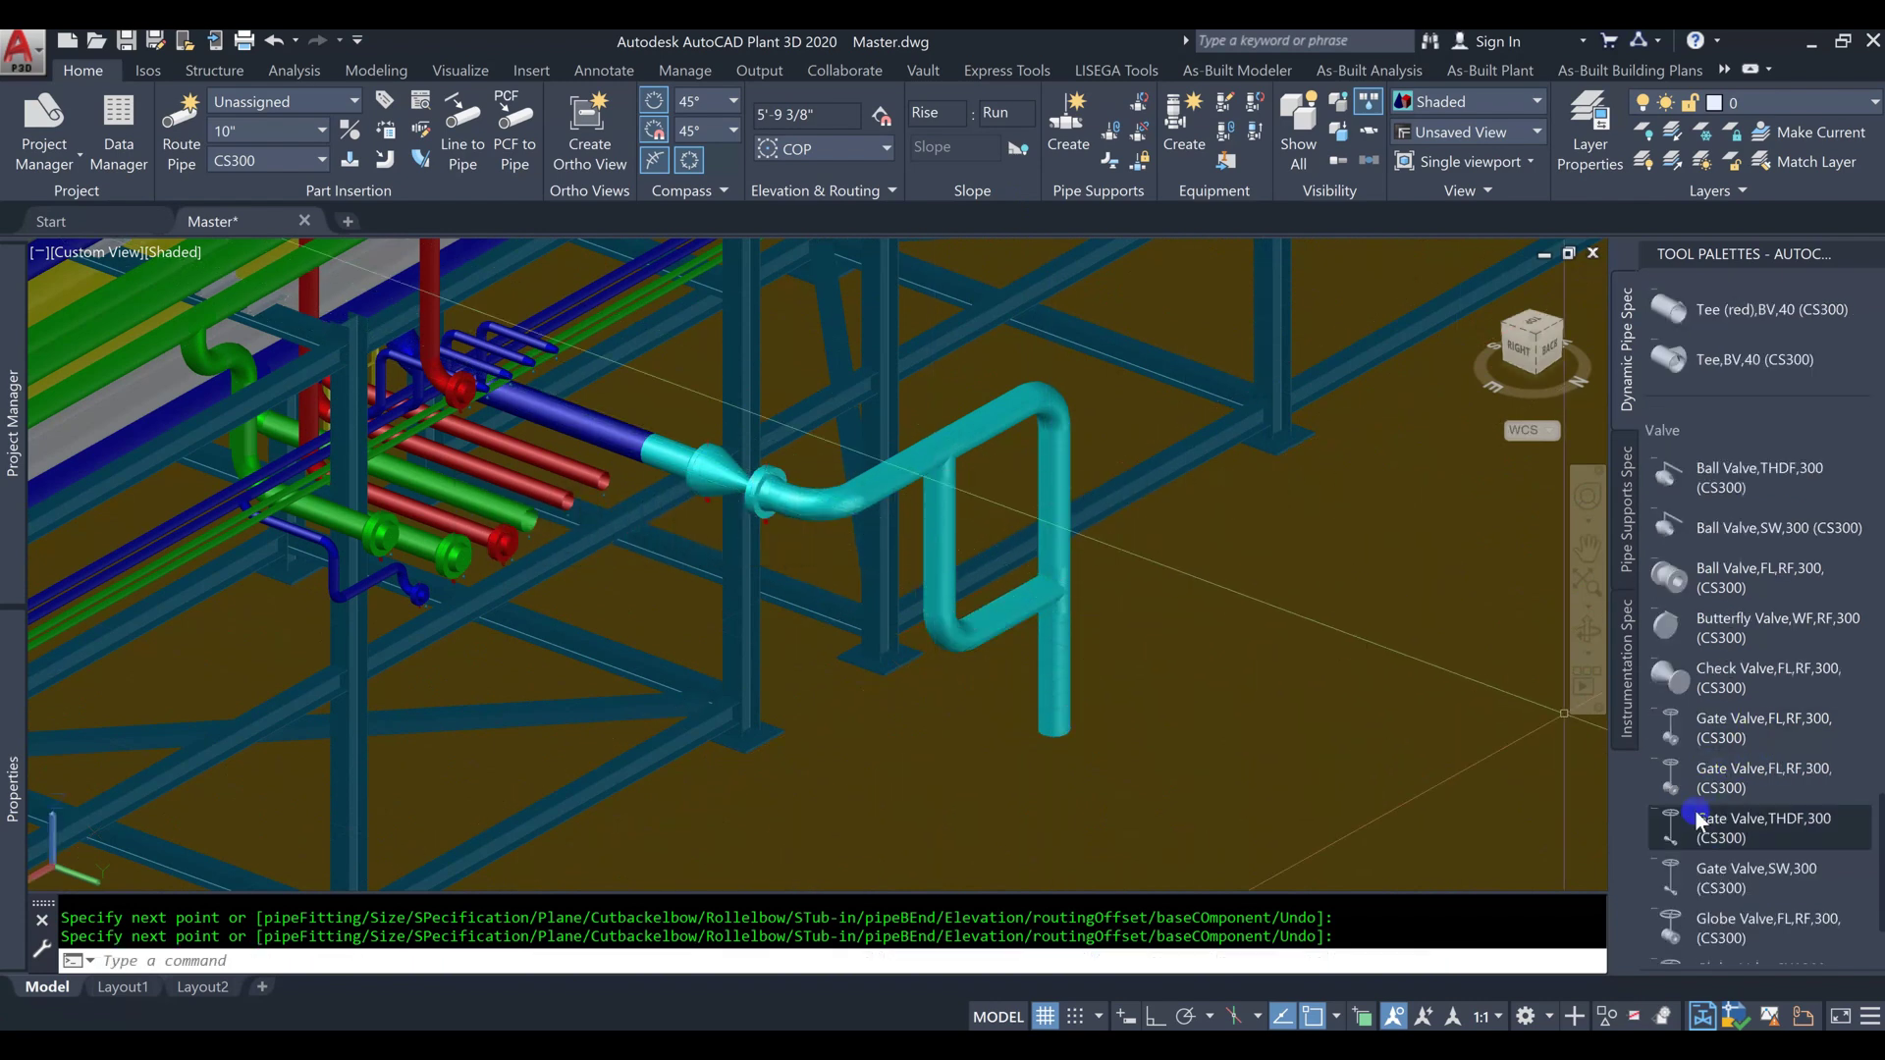
click(1713, 732)
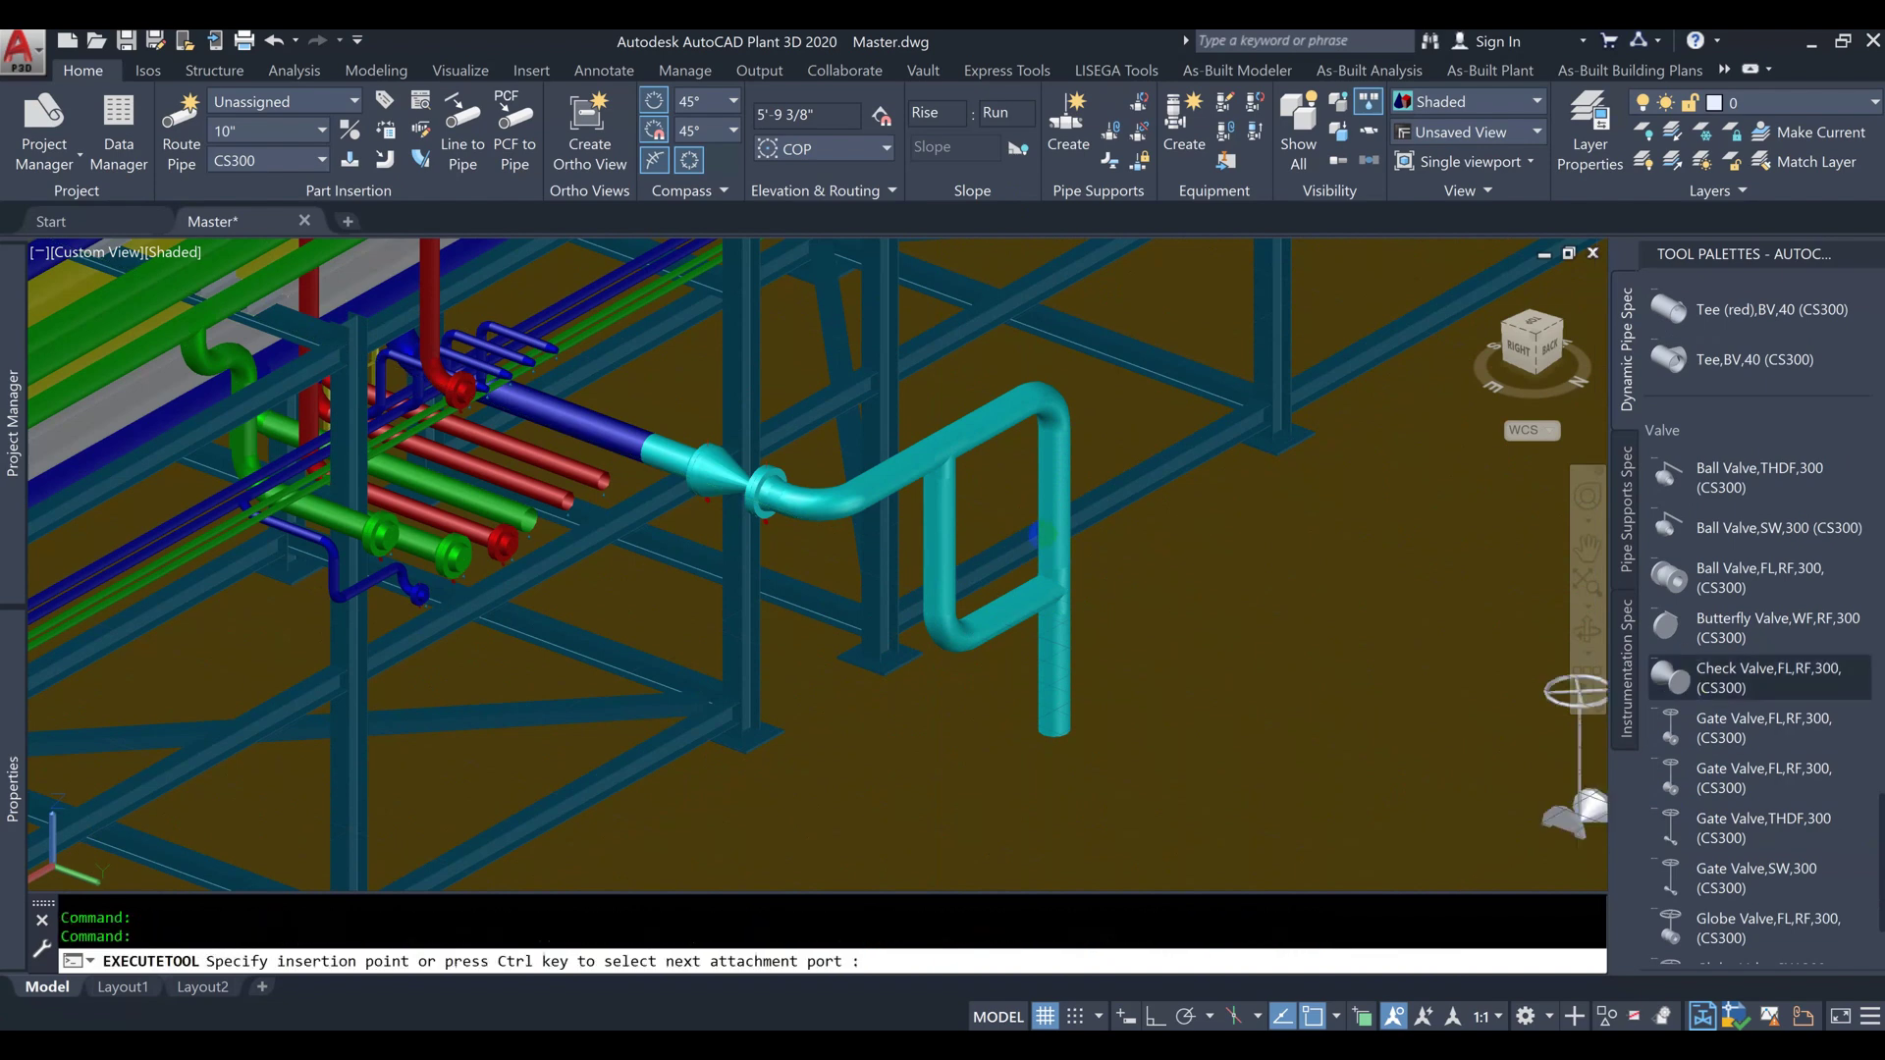
click(1052, 609)
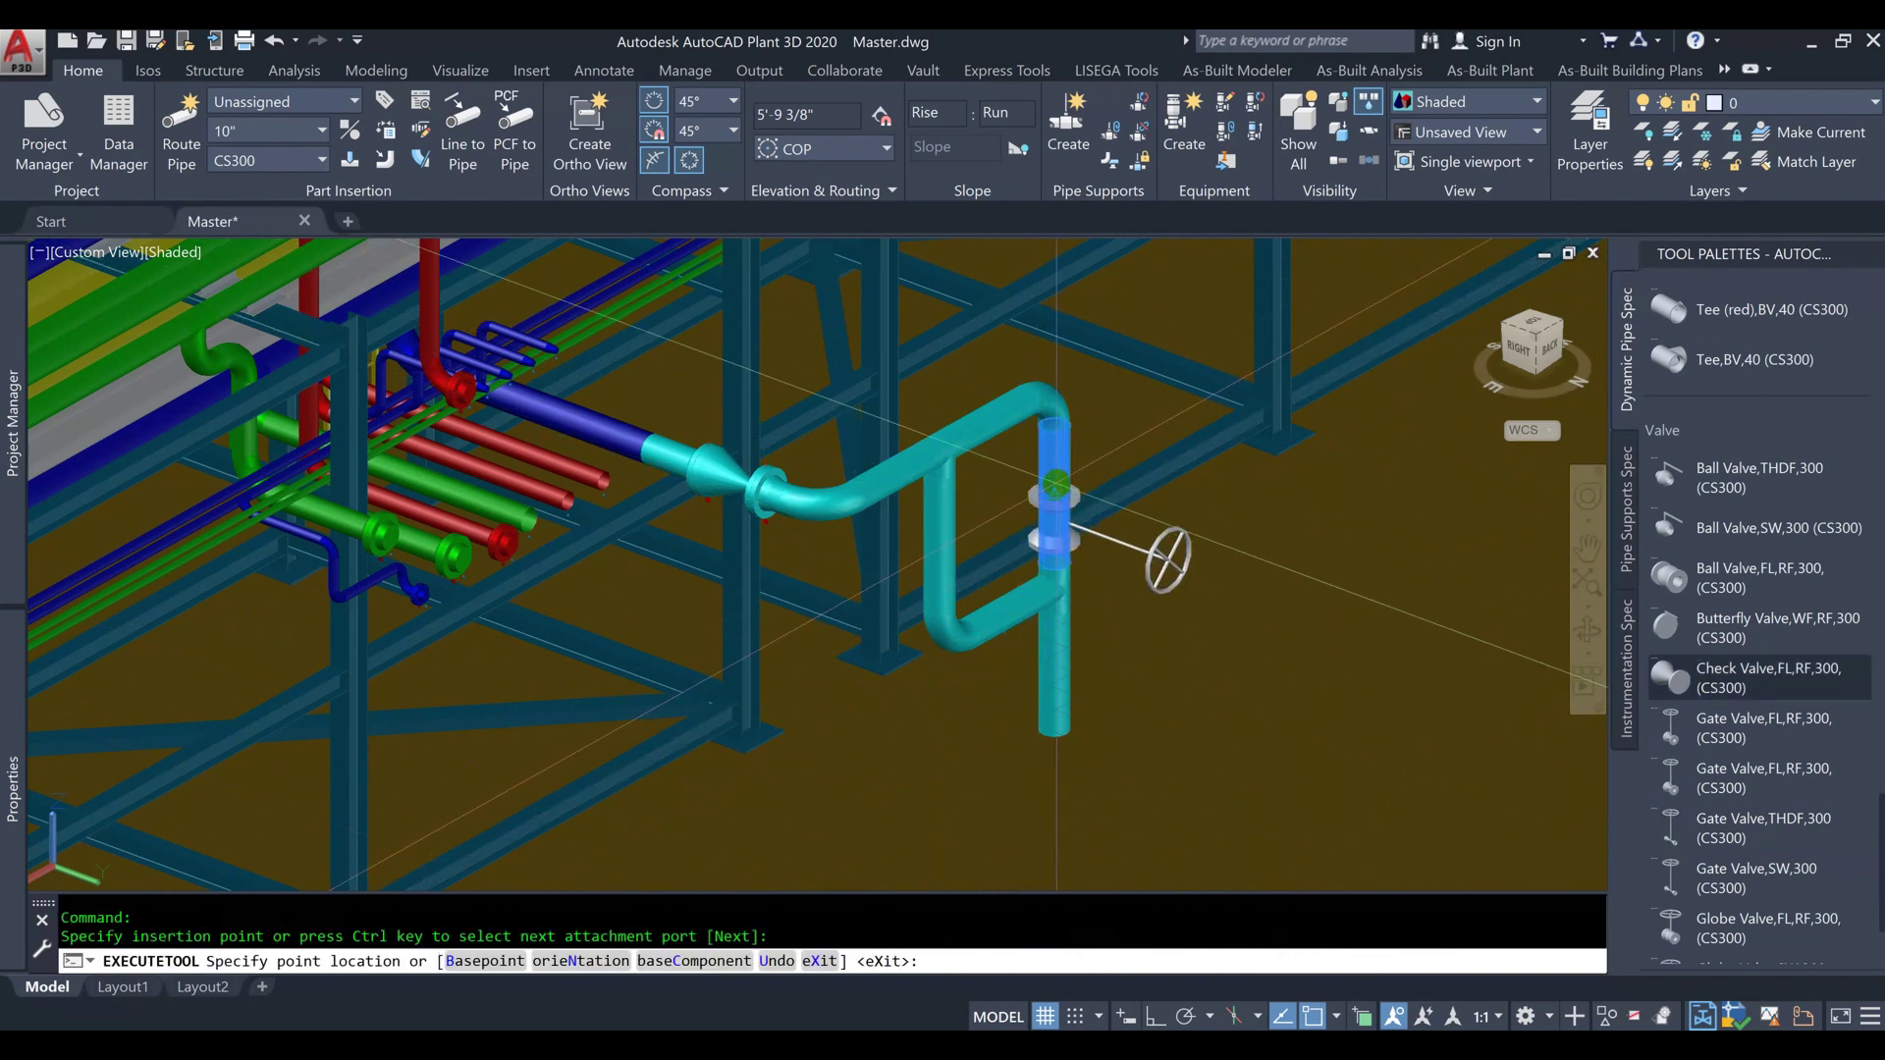
click(1052, 497)
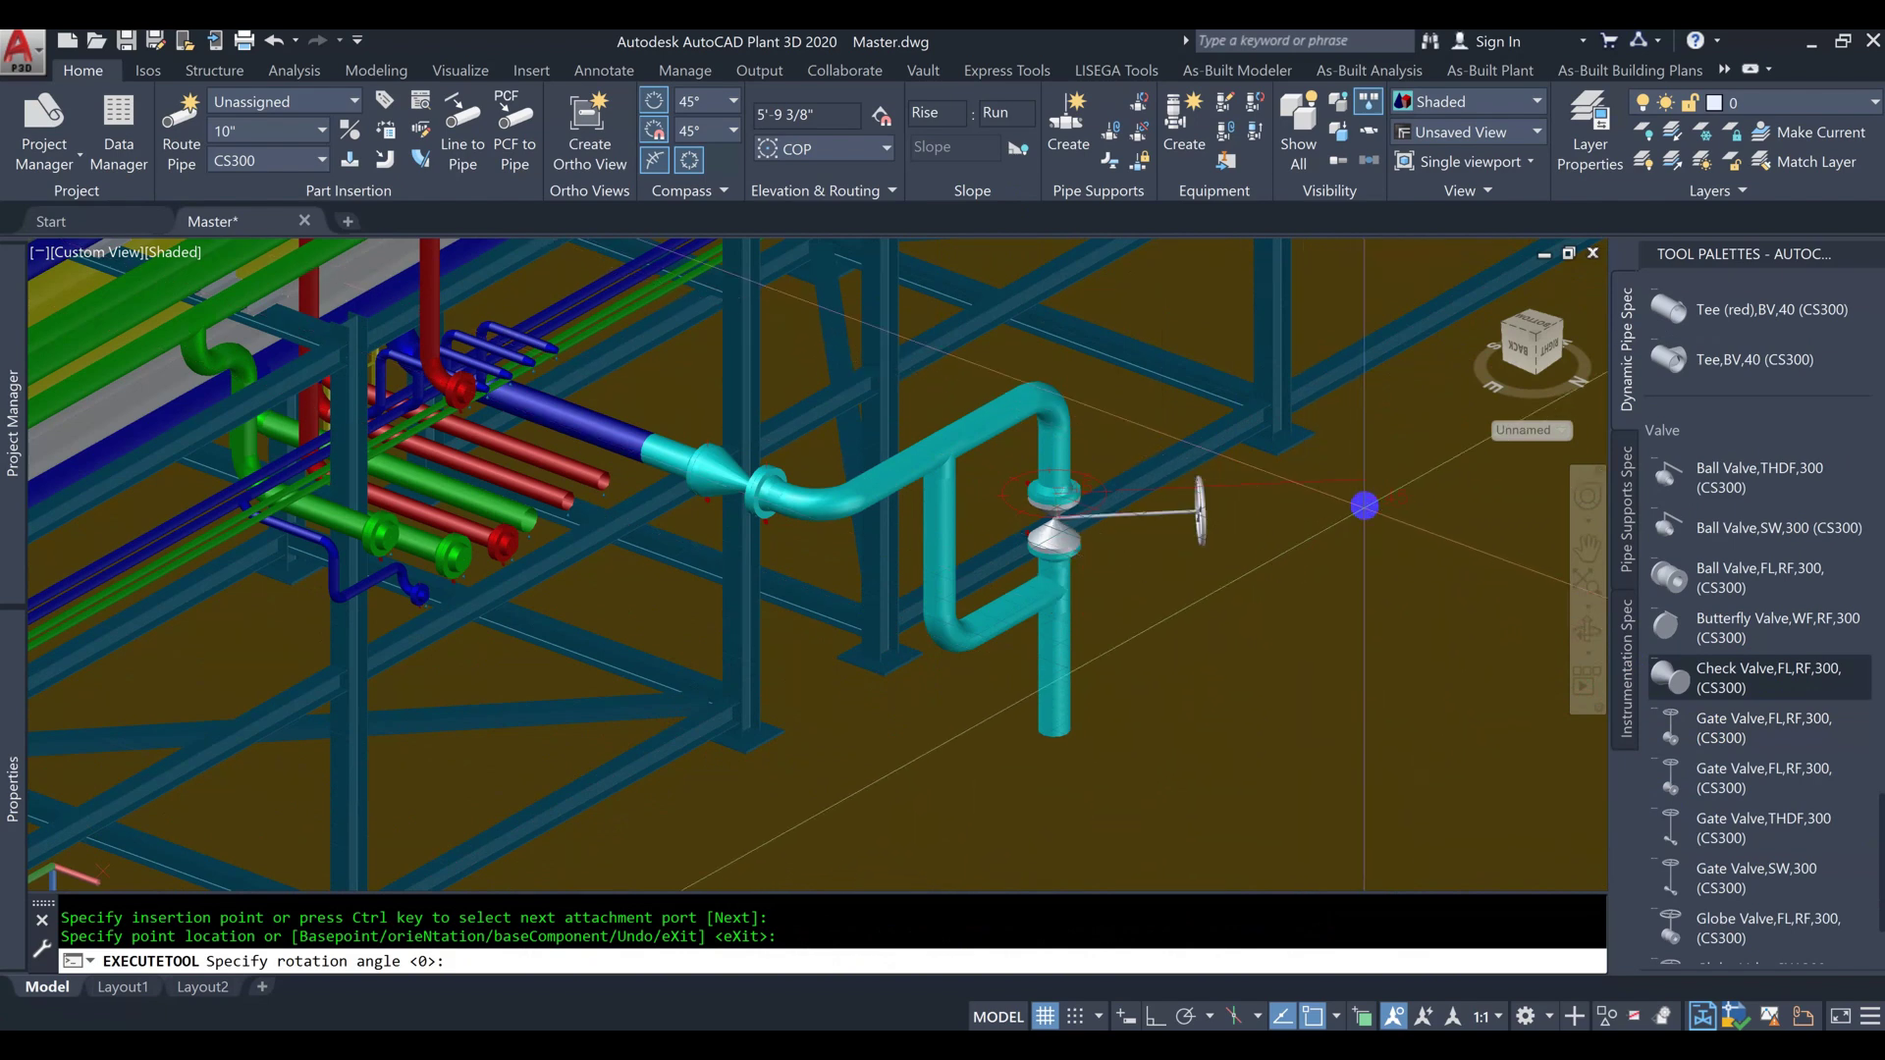
click(1361, 507)
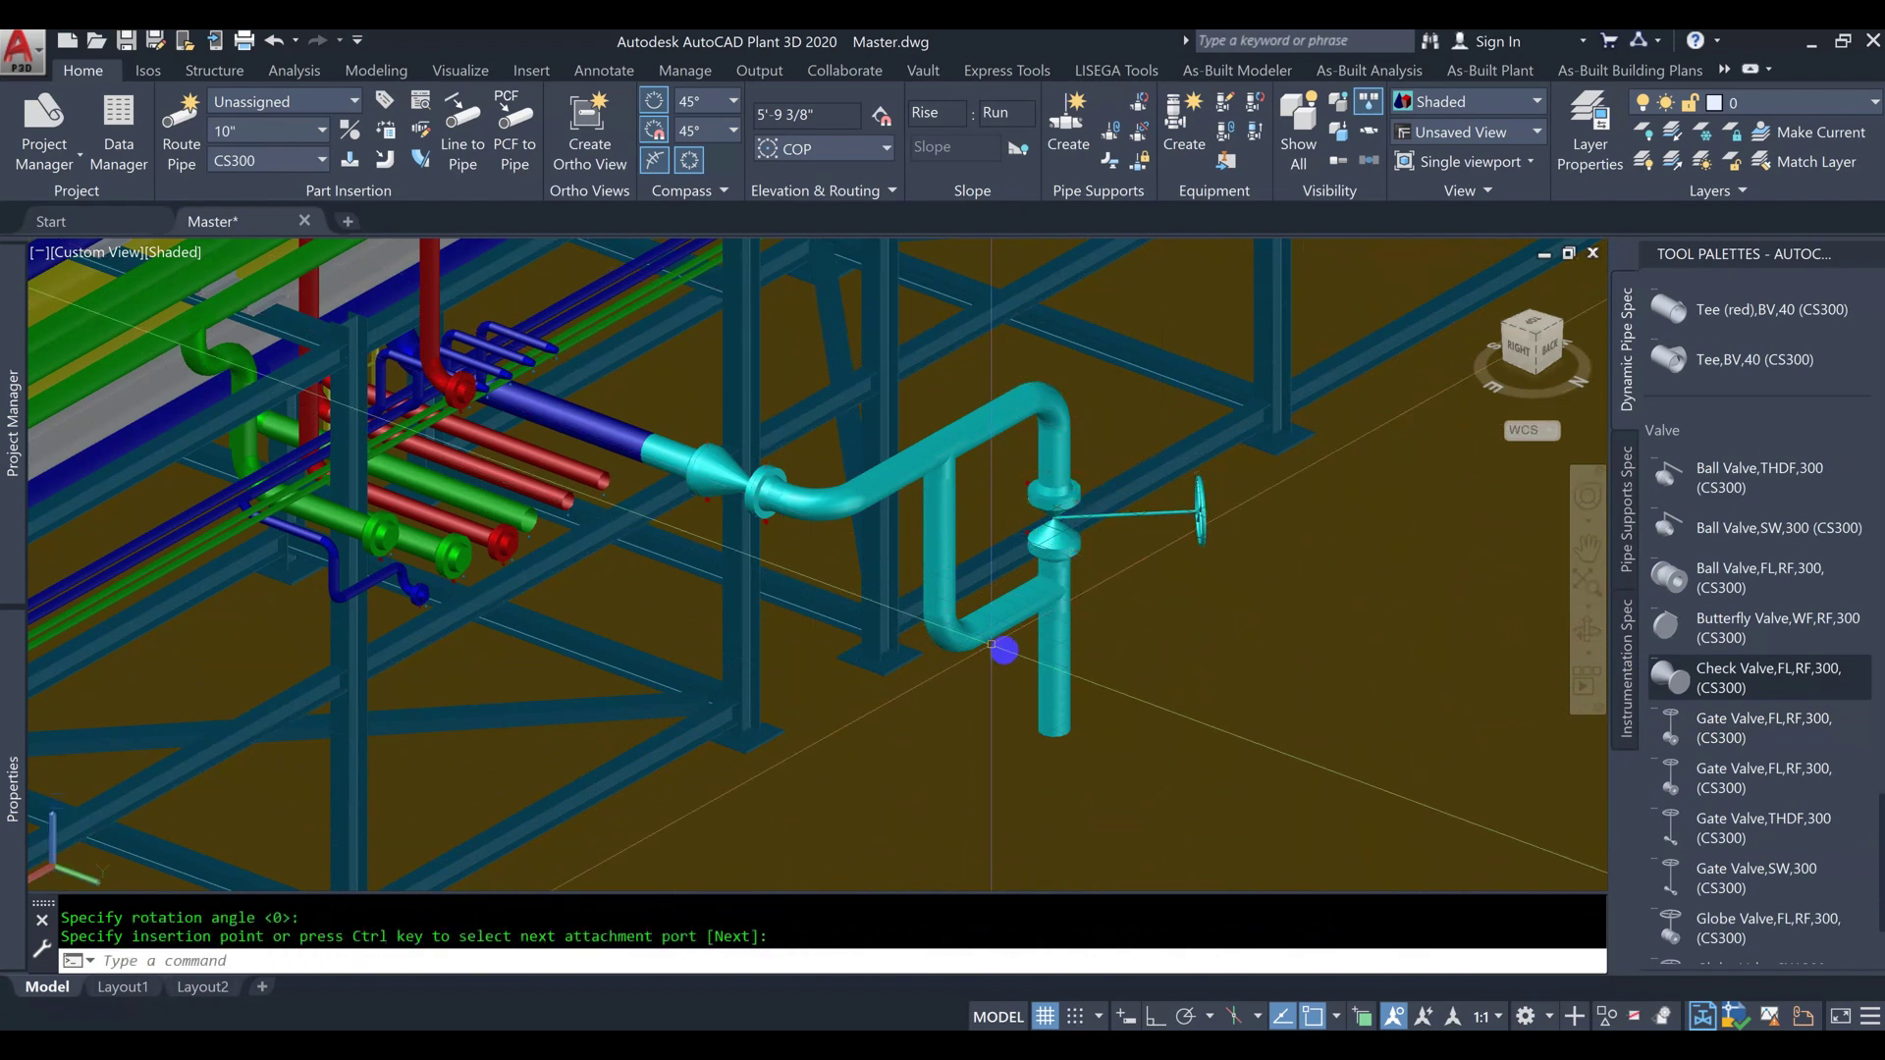
key(Escape)
Step: In AutoCAD Plant Report Creator, choose the SampleProject Project.xml file and the 3D Parts report configuration
middle_drag(1012, 654, 1095, 700)
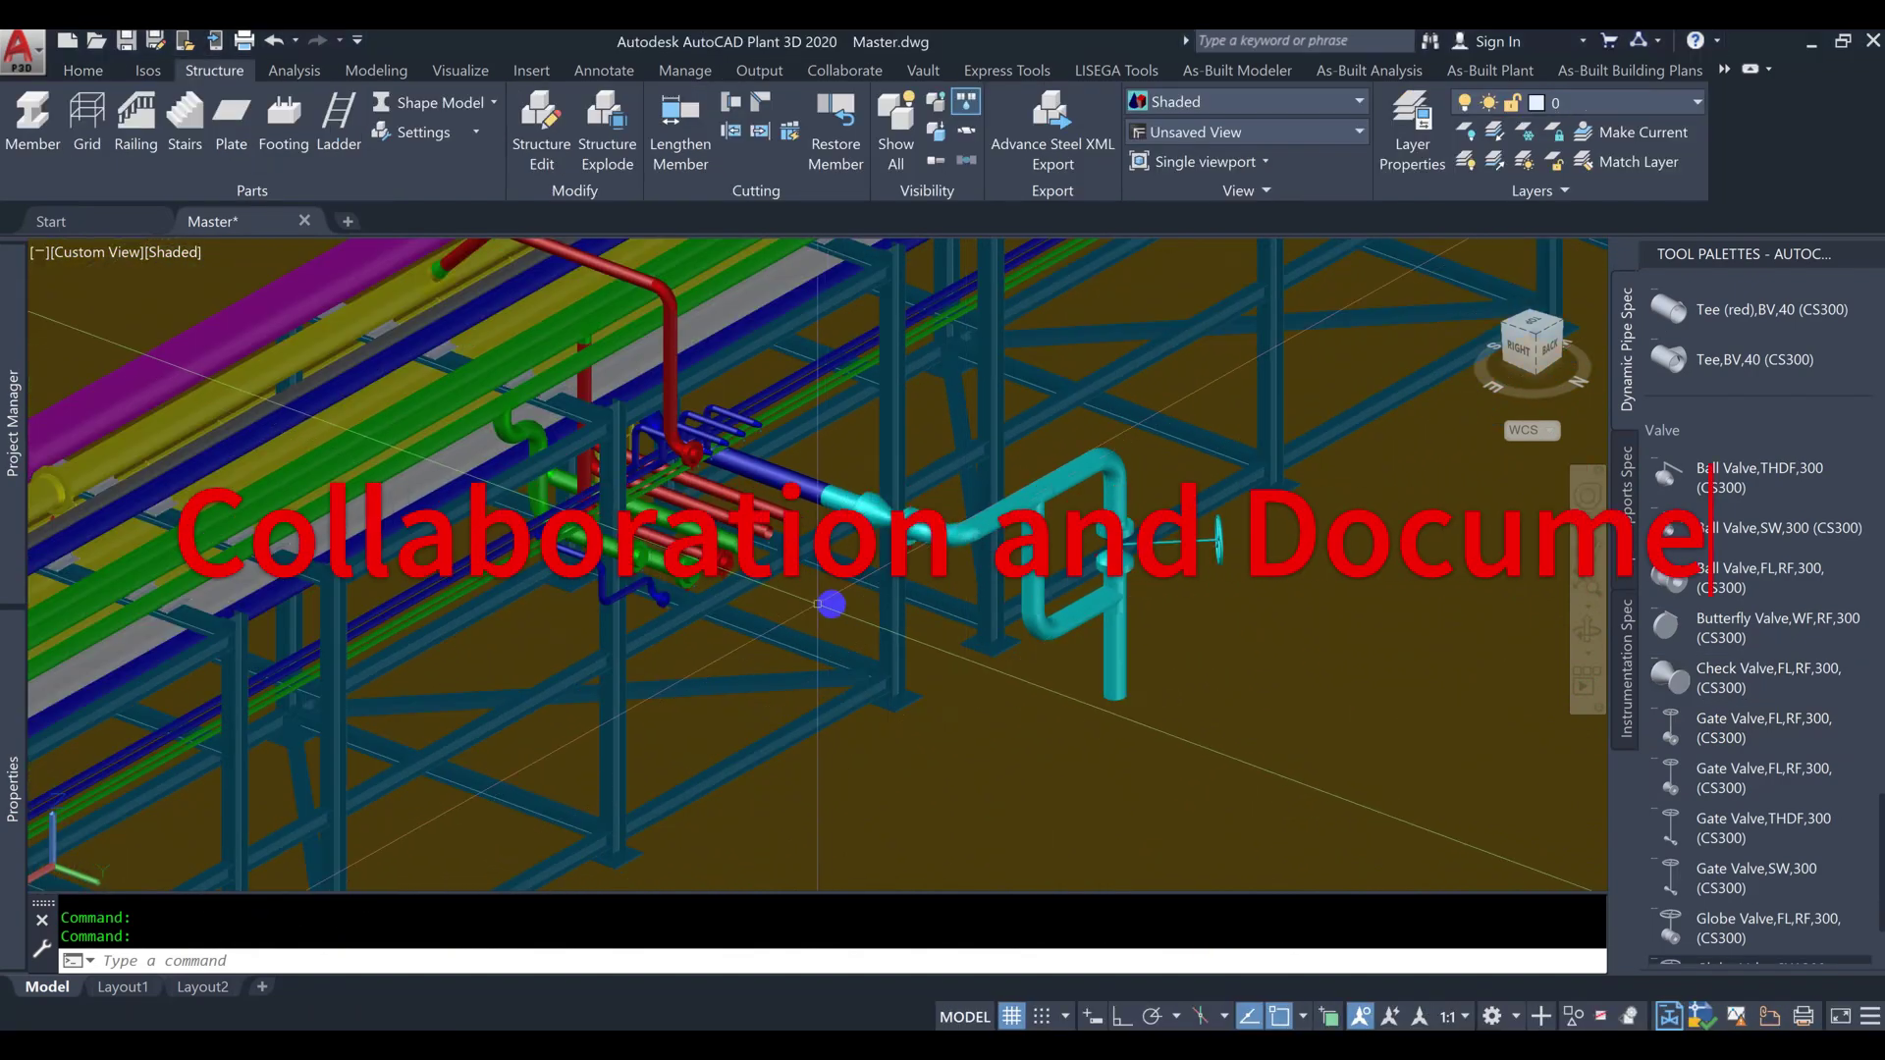
middle_drag(845, 550, 881, 579)
scroll(883, 579, up, 2)
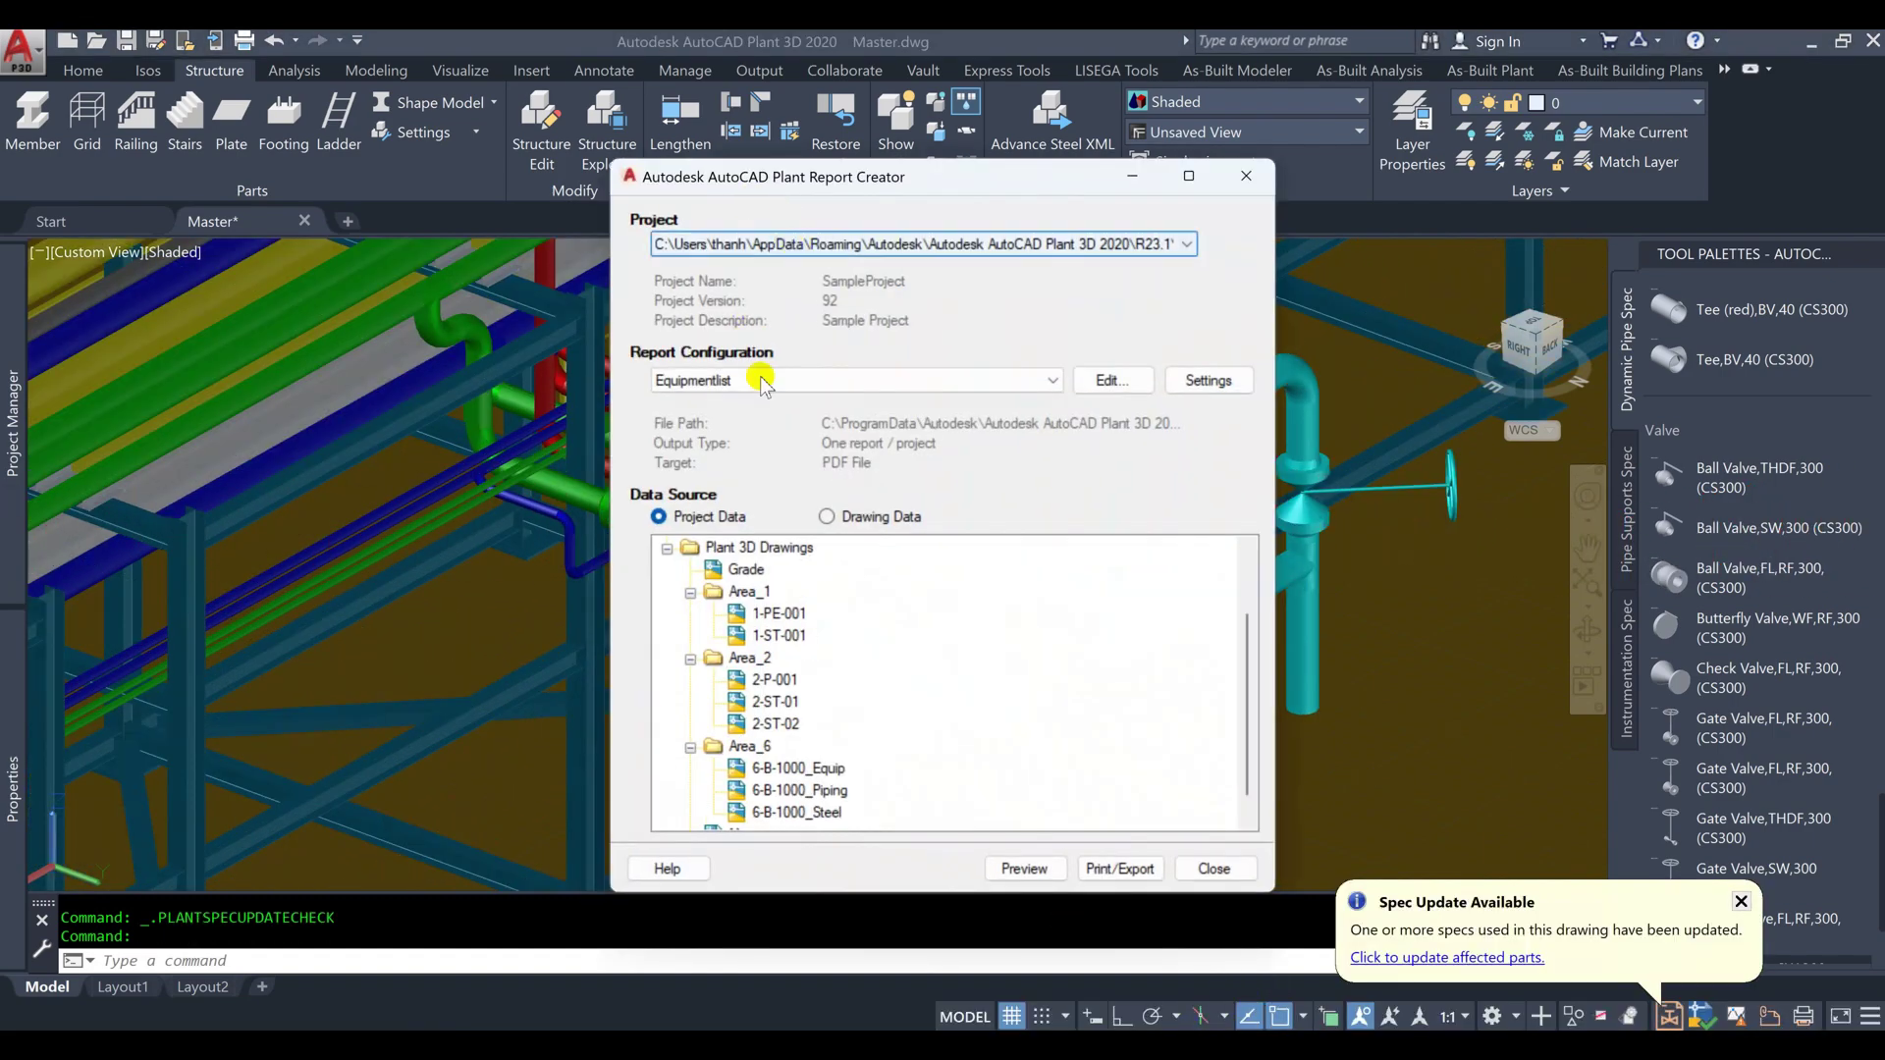
click(709, 244)
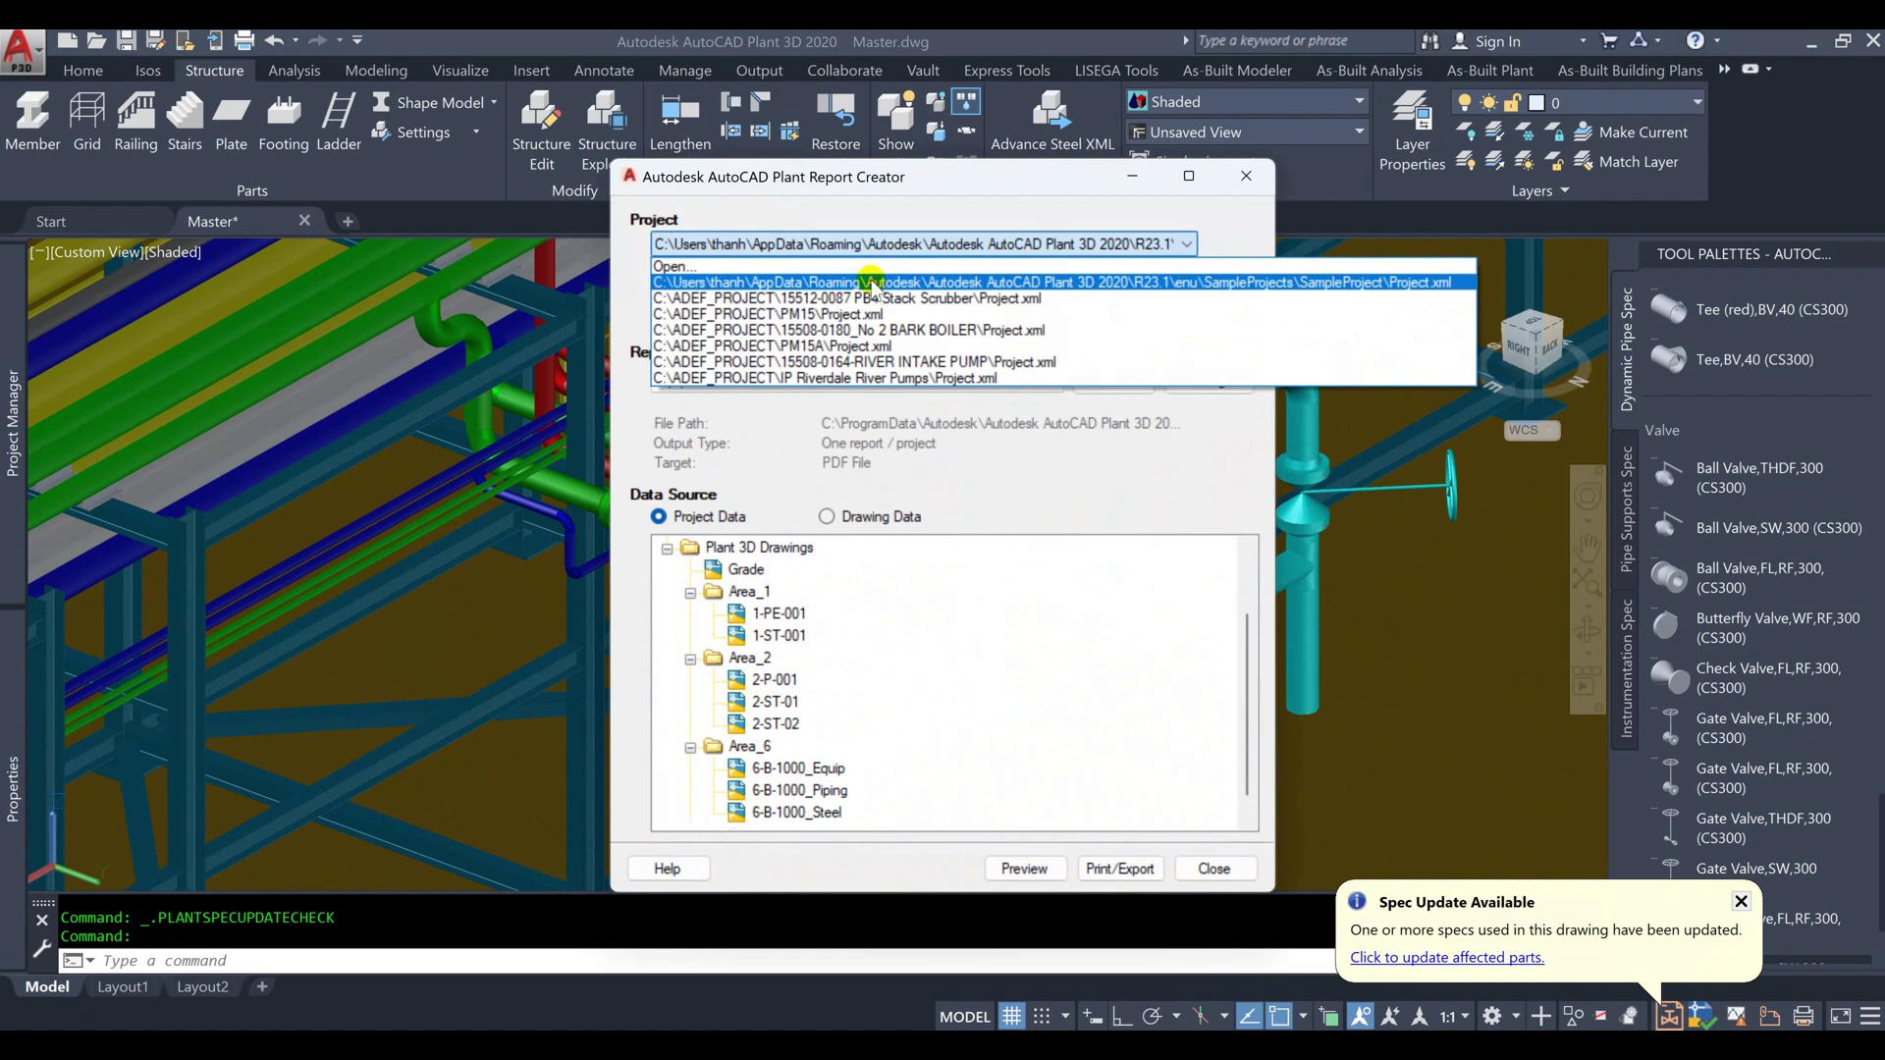
click(872, 282)
click(746, 381)
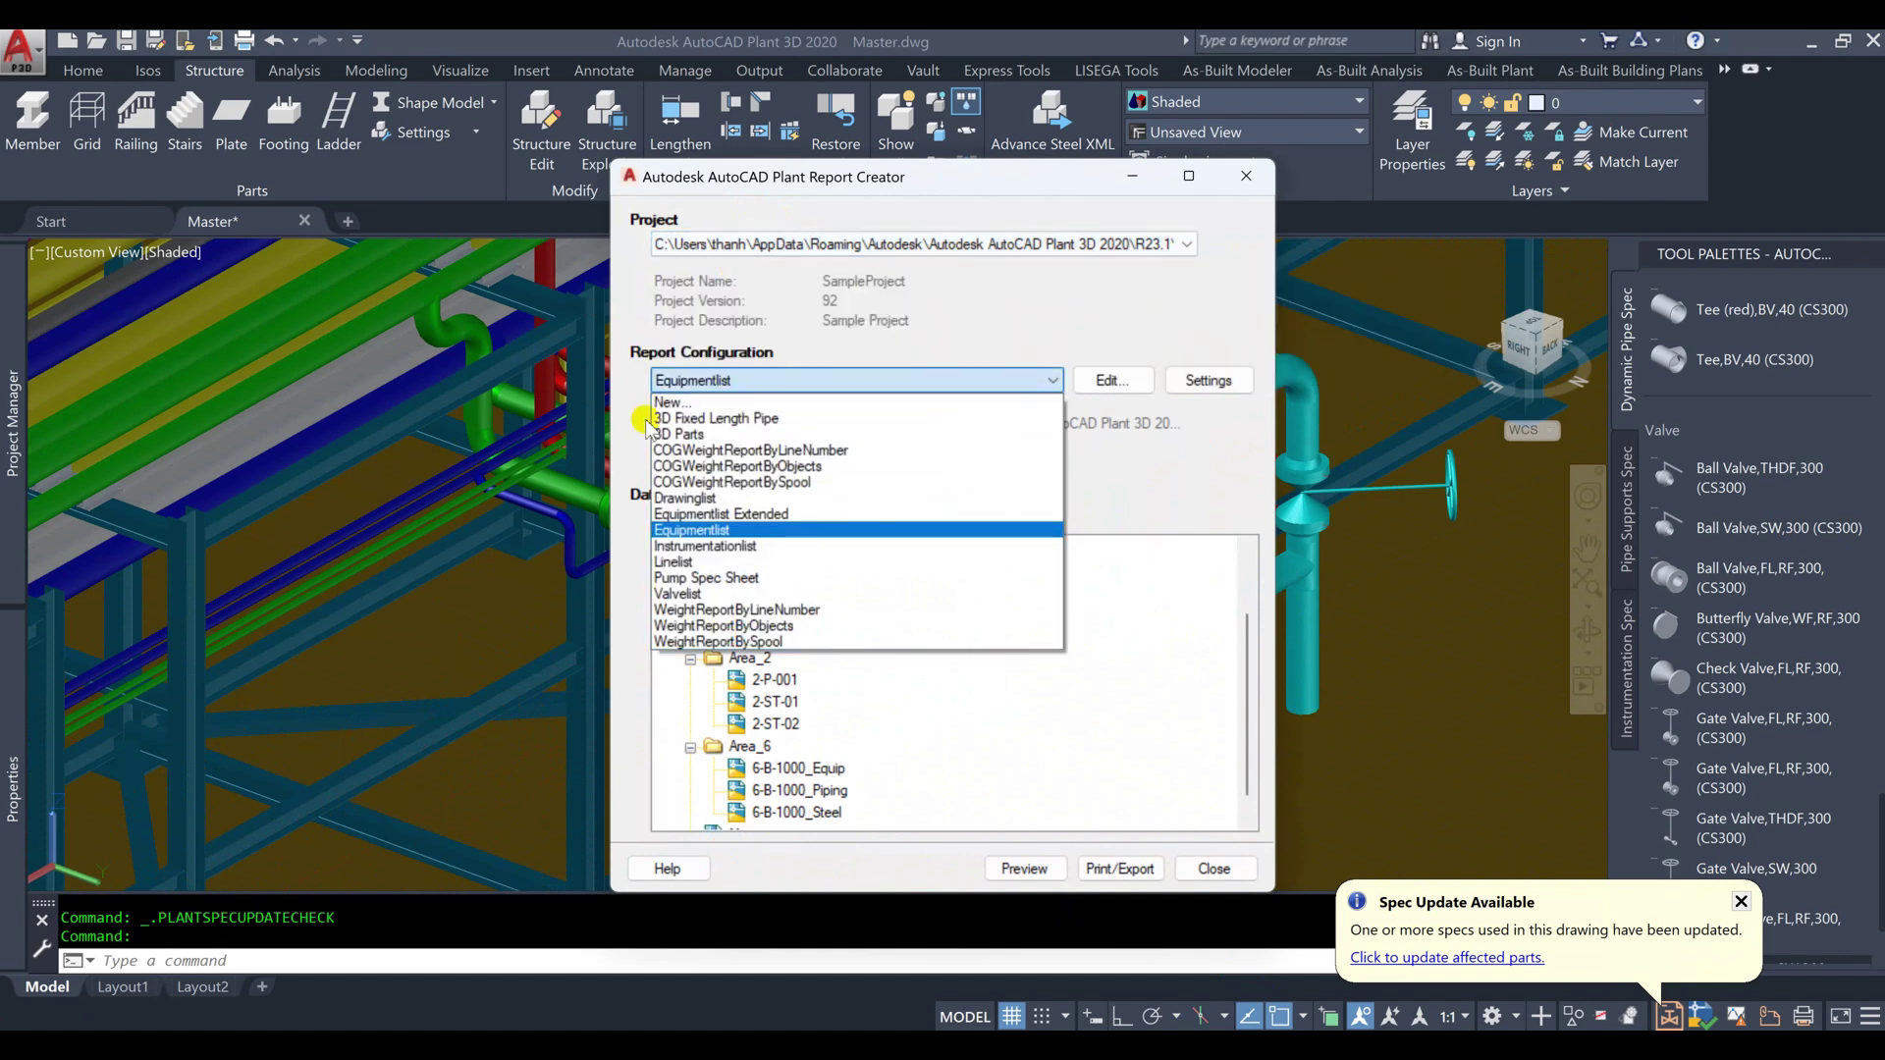
click(699, 435)
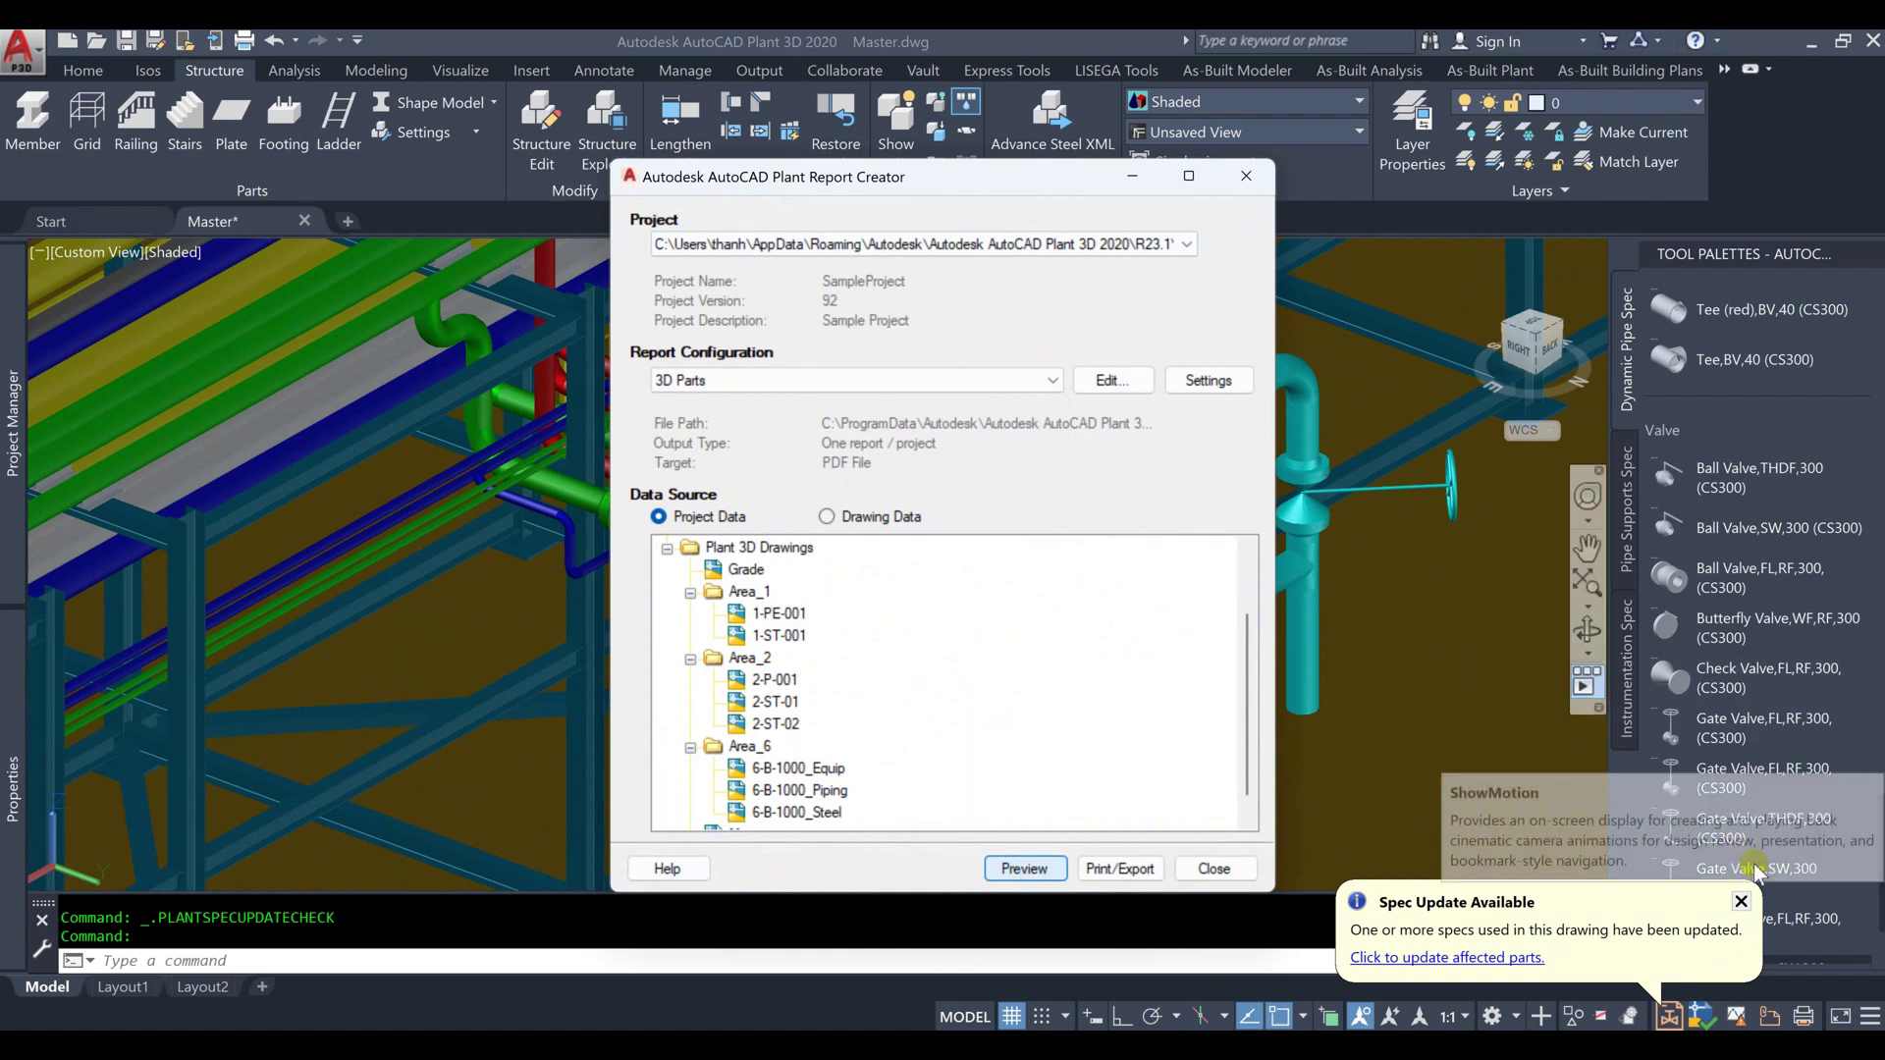
Step: Dismiss the spec update notice and examine the SampleProject Bill of Material preview, including its title, note and pipe entries
click(1869, 924)
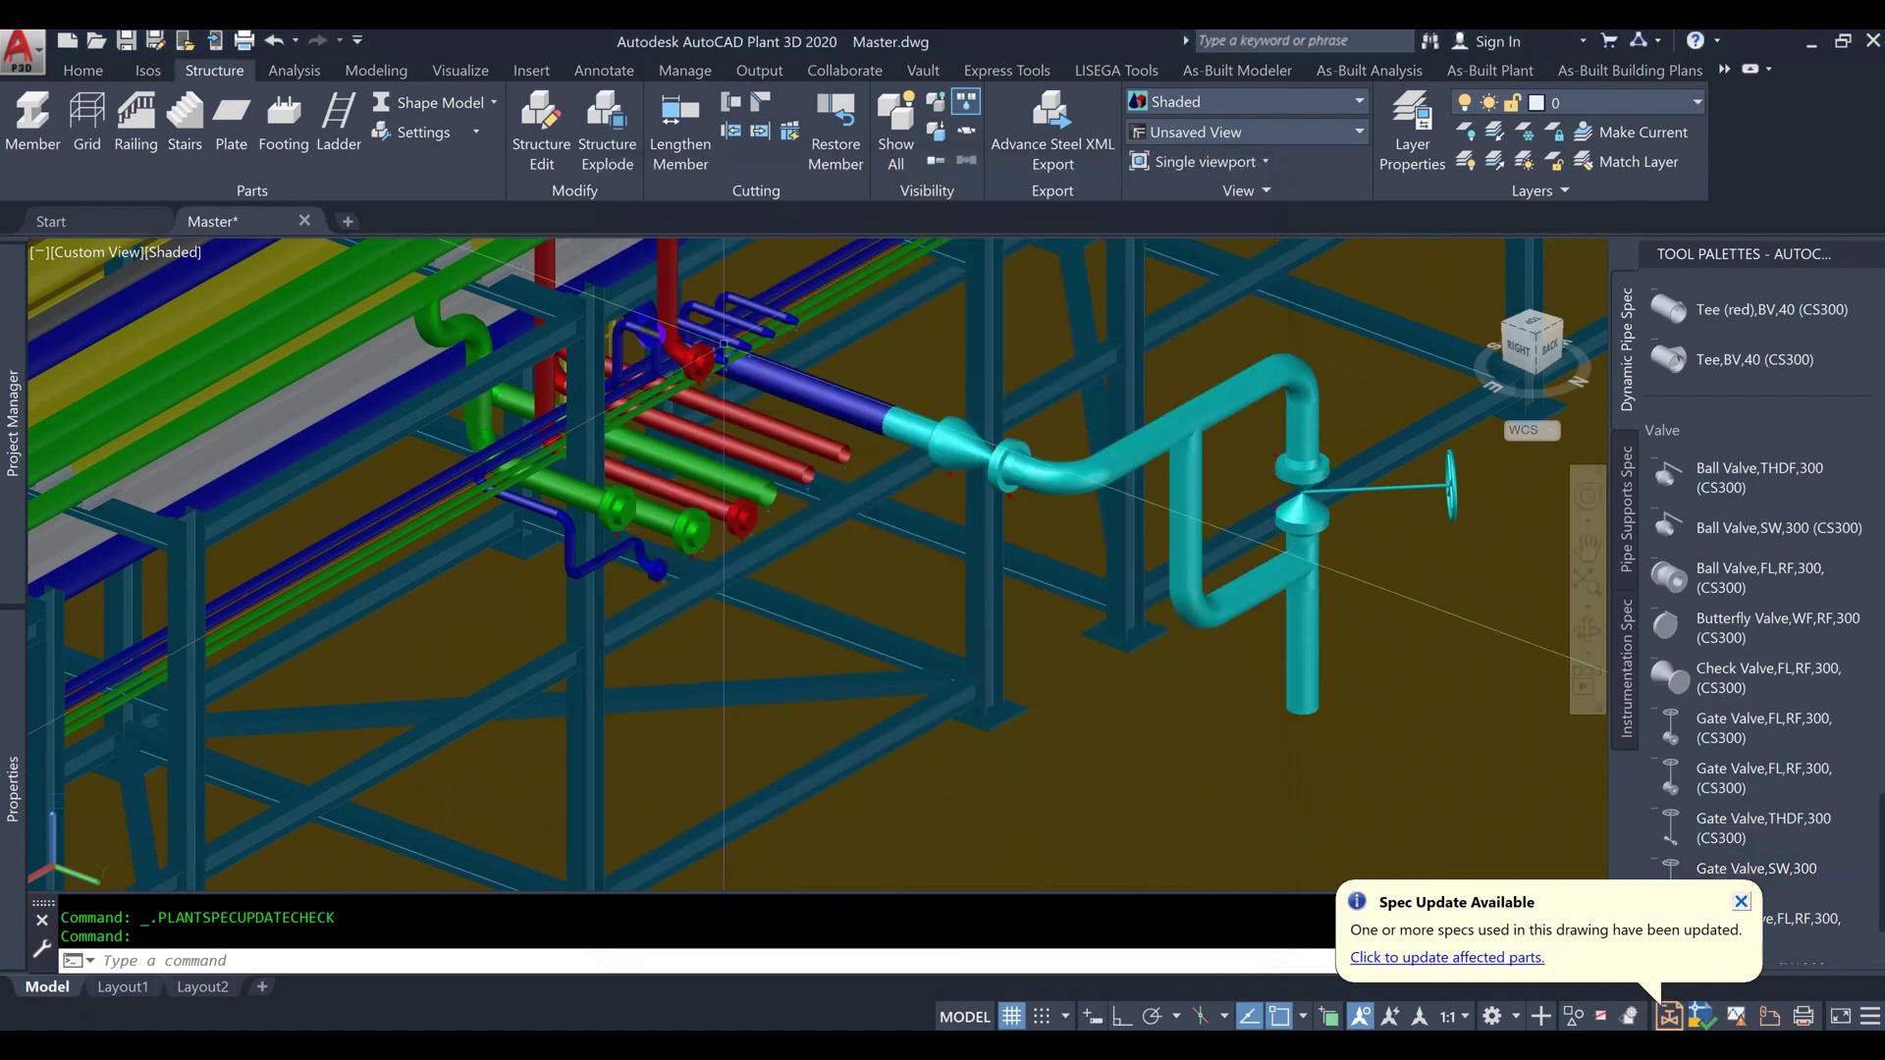
click(1741, 901)
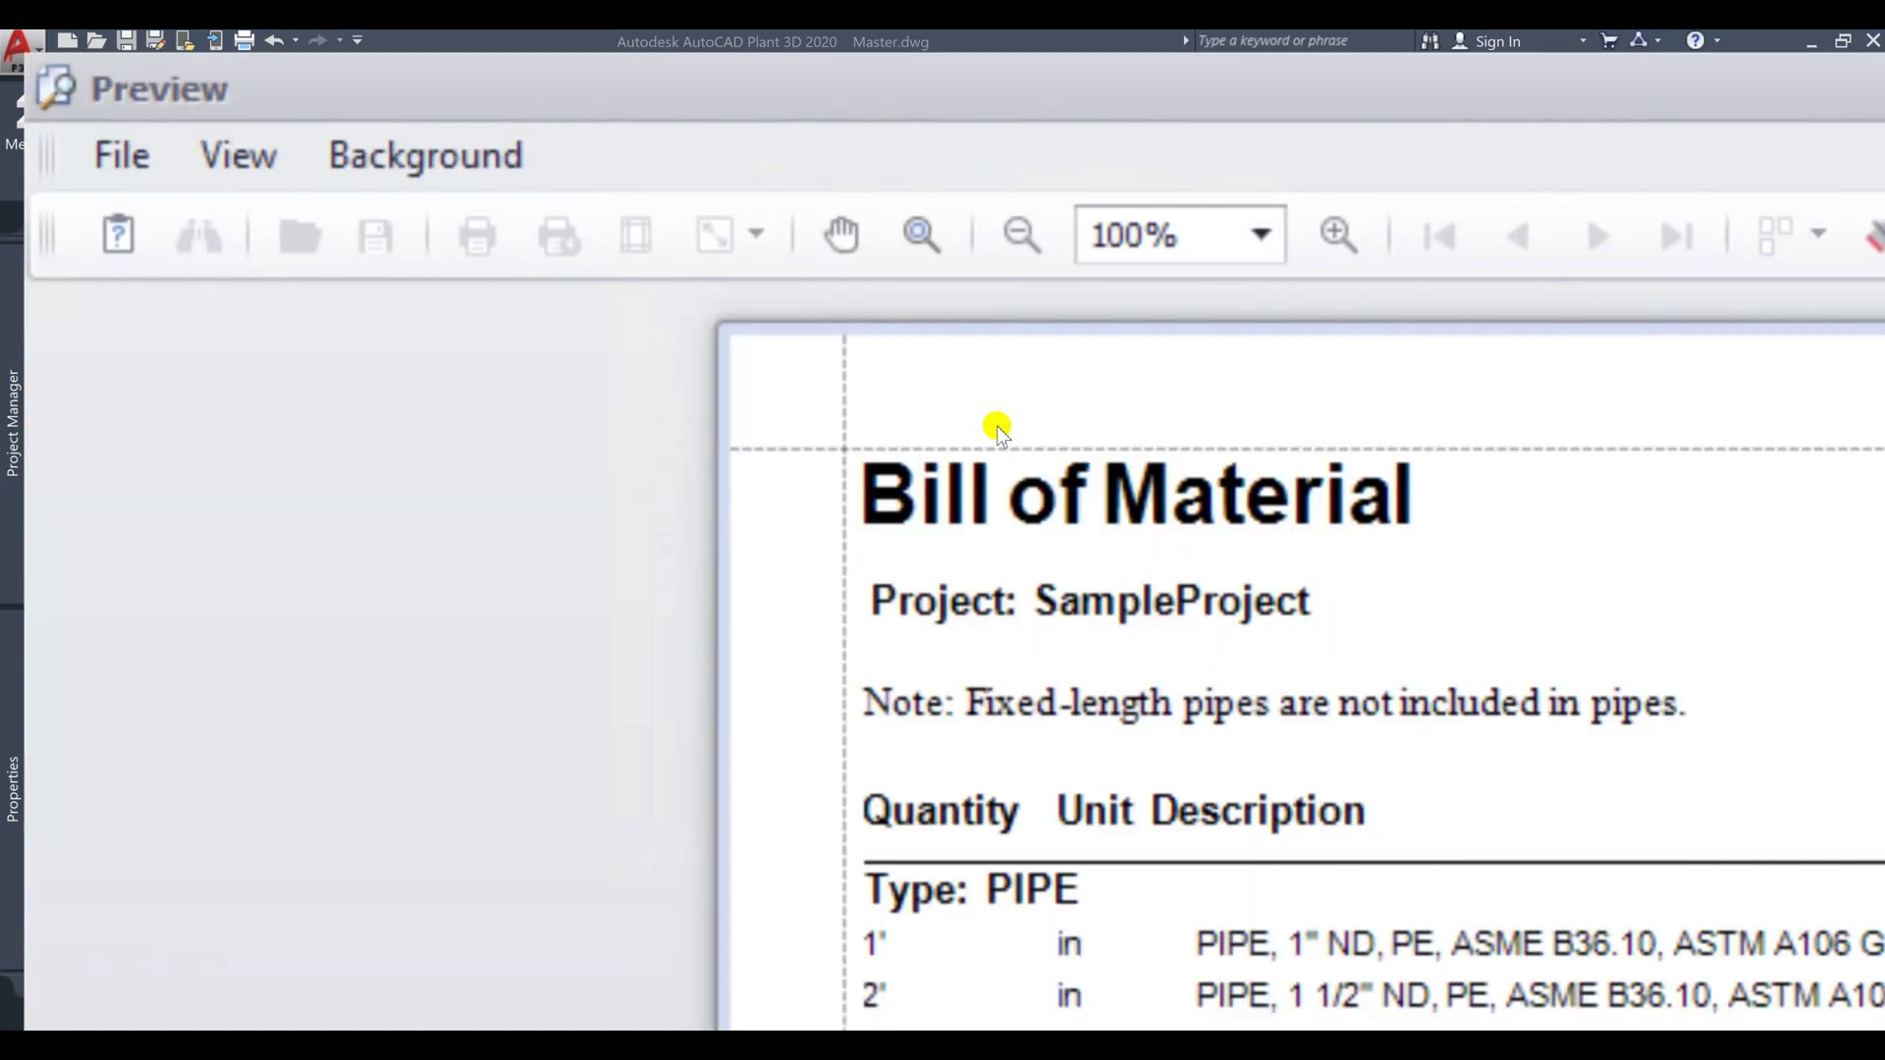
scroll(707, 550, down, 5)
scroll(709, 589, up, 3)
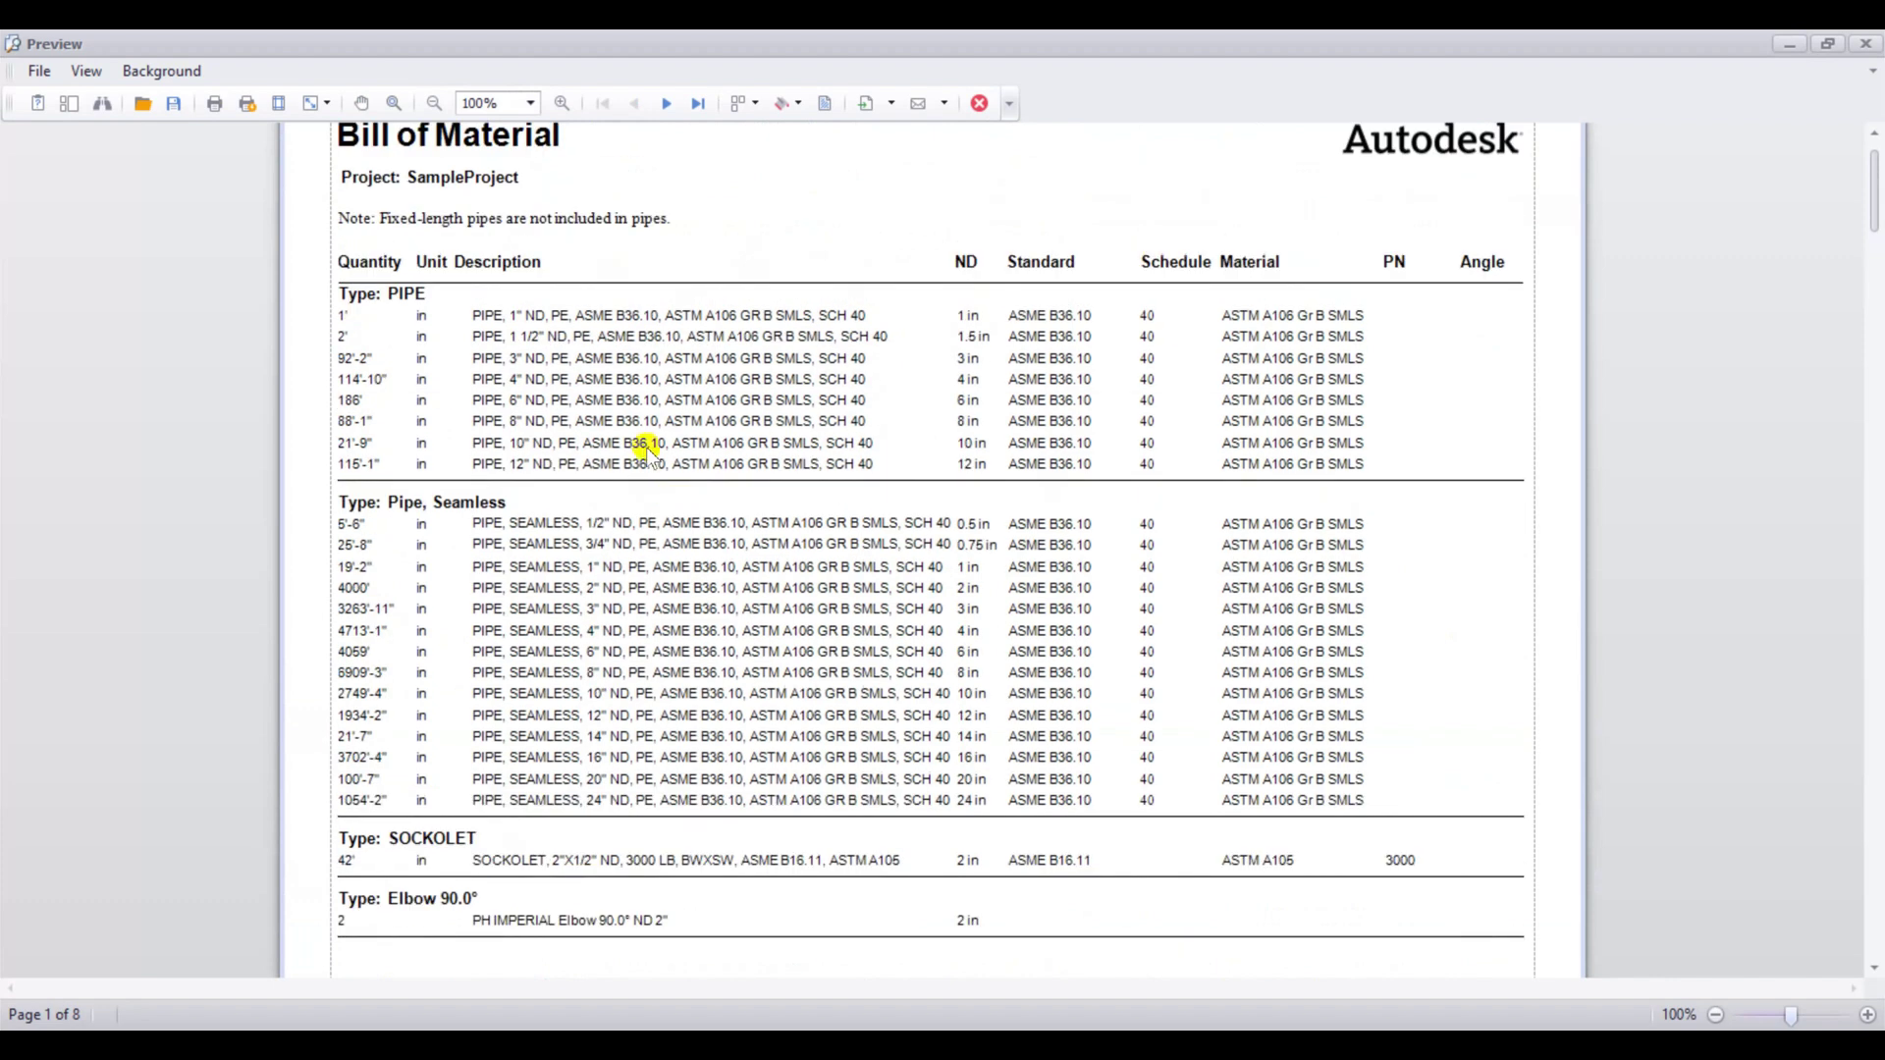
scroll(593, 301, up, 1)
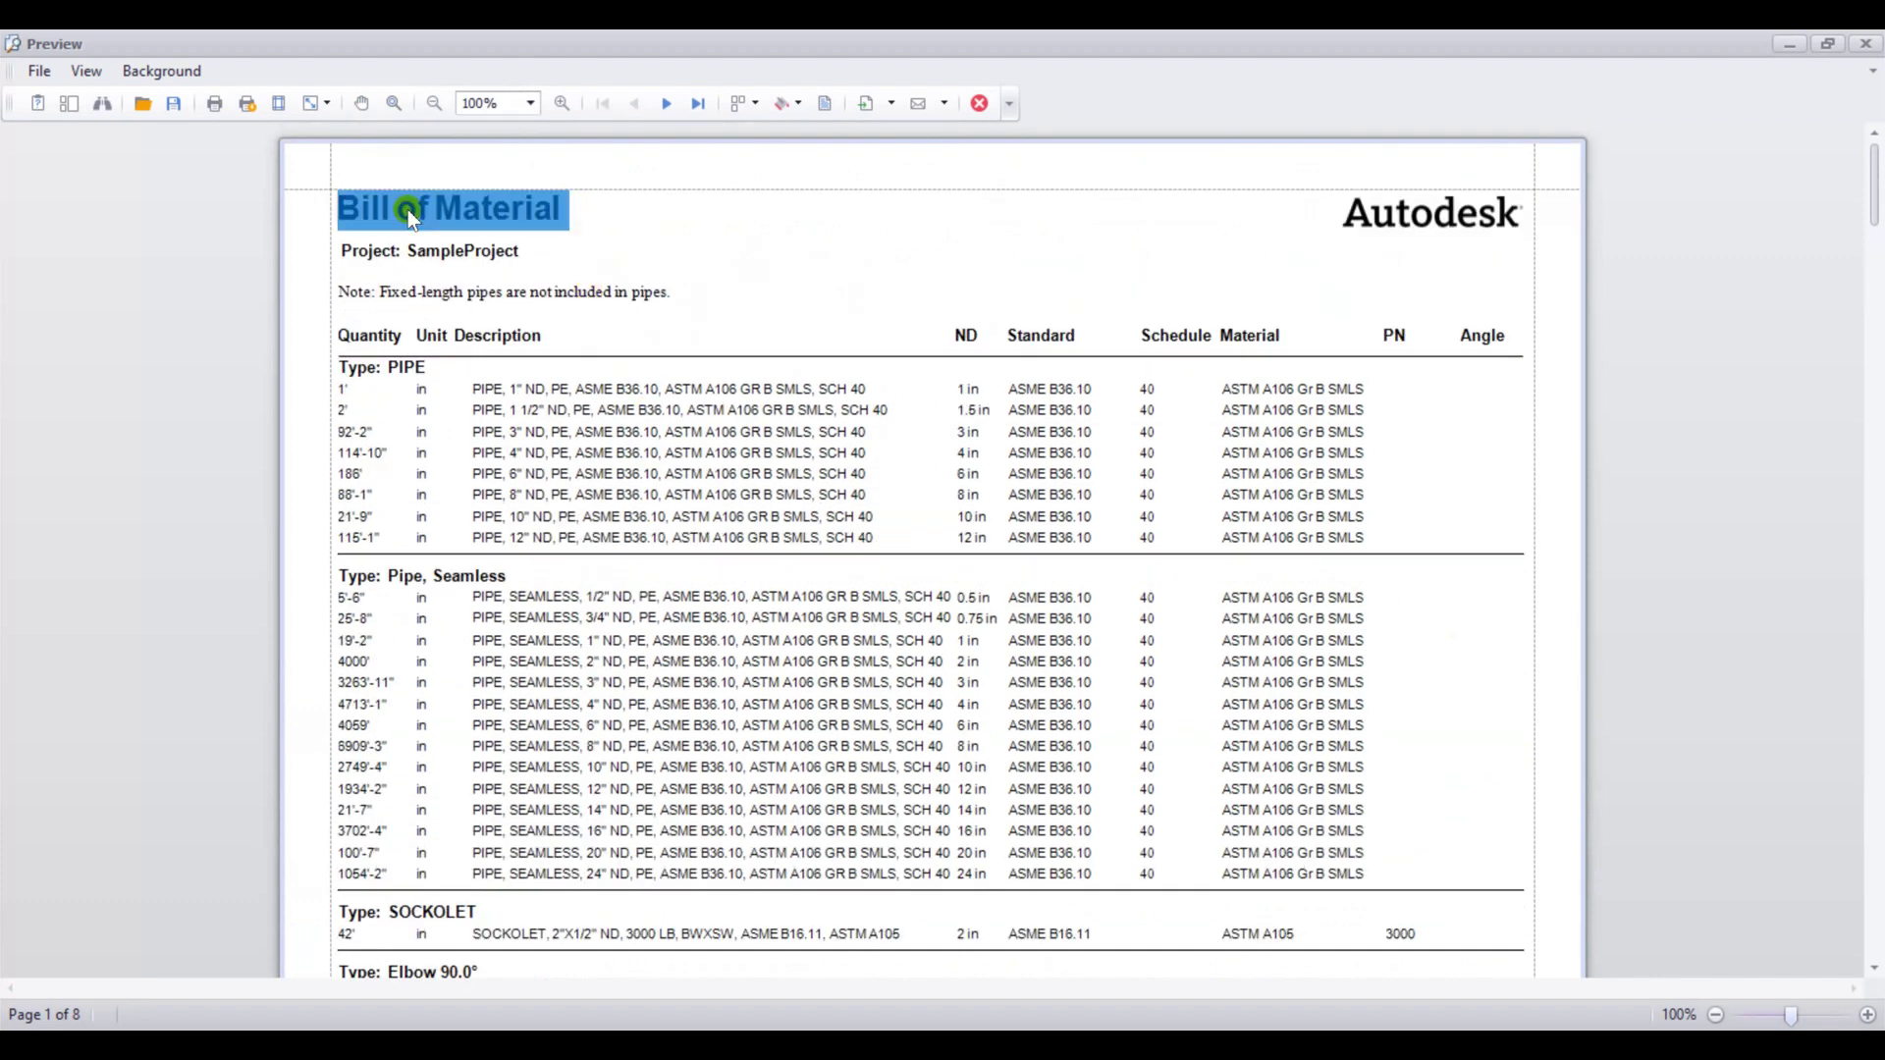
click(453, 292)
drag(343, 410, 486, 466)
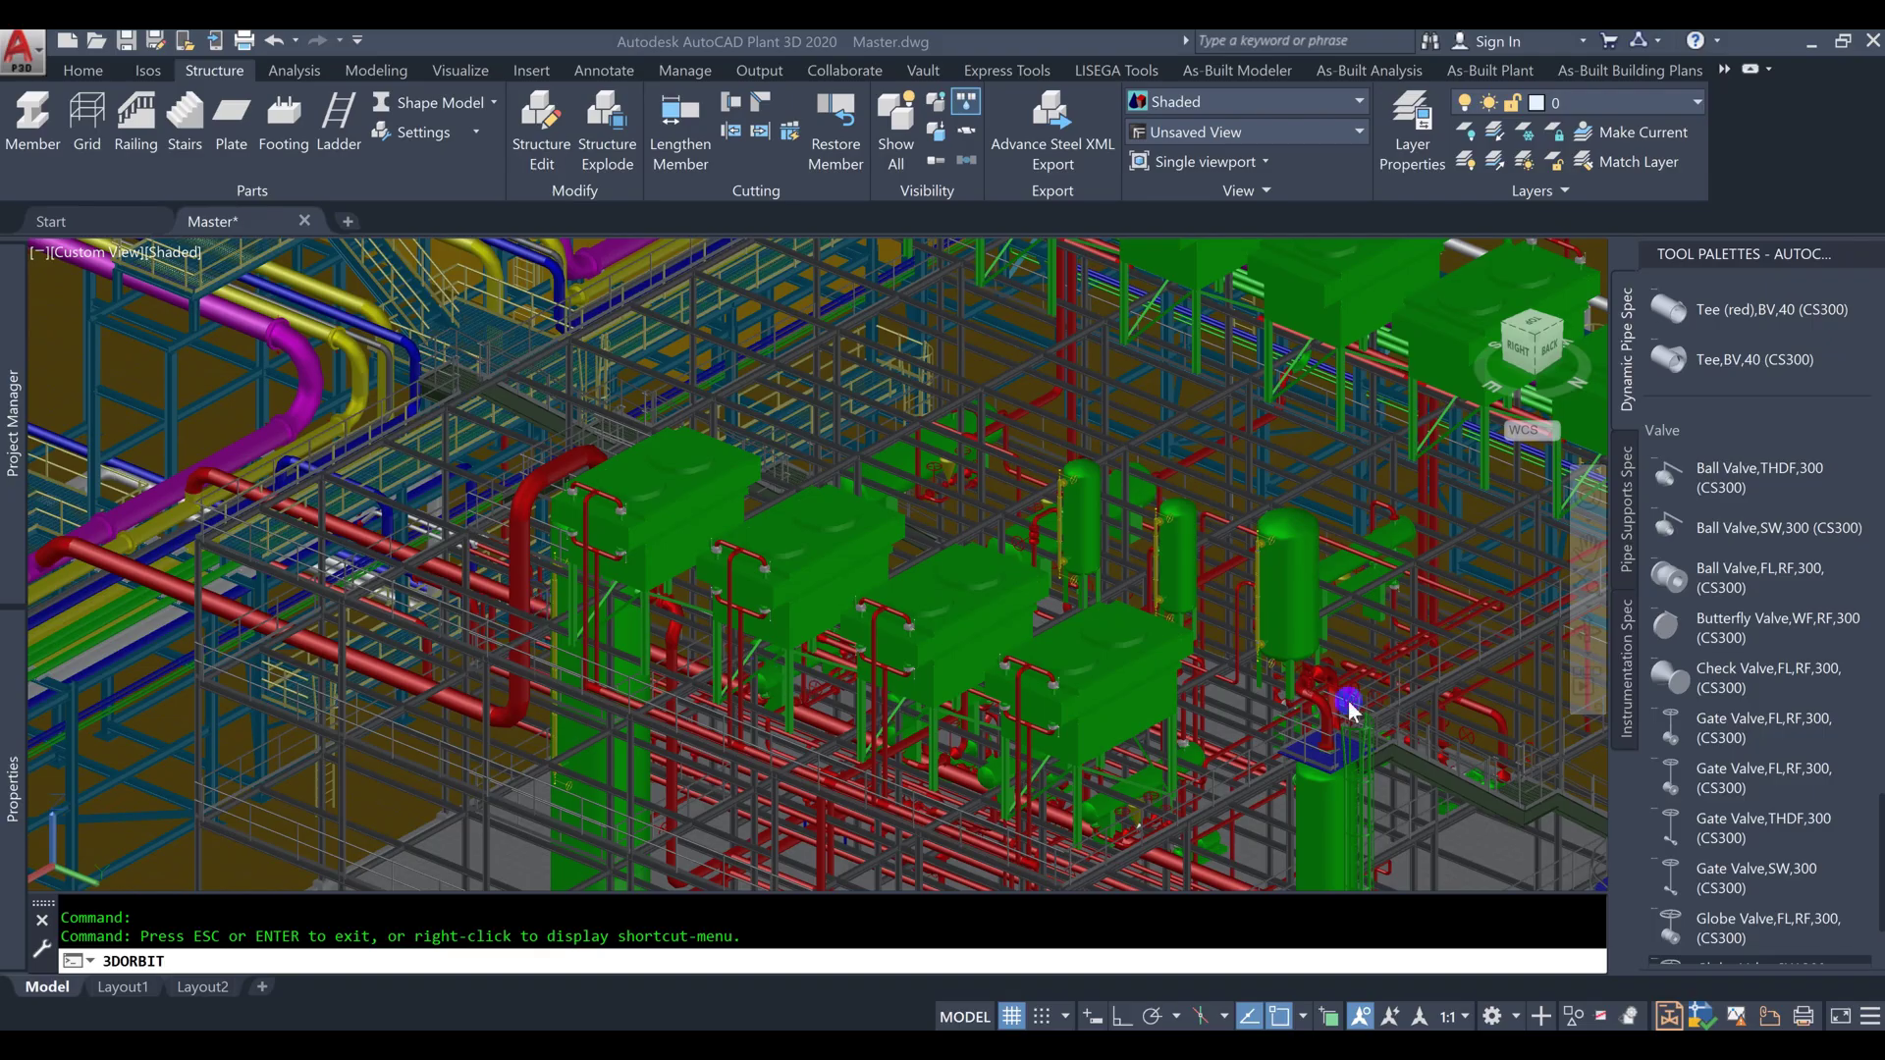
drag(576, 610, 1102, 636)
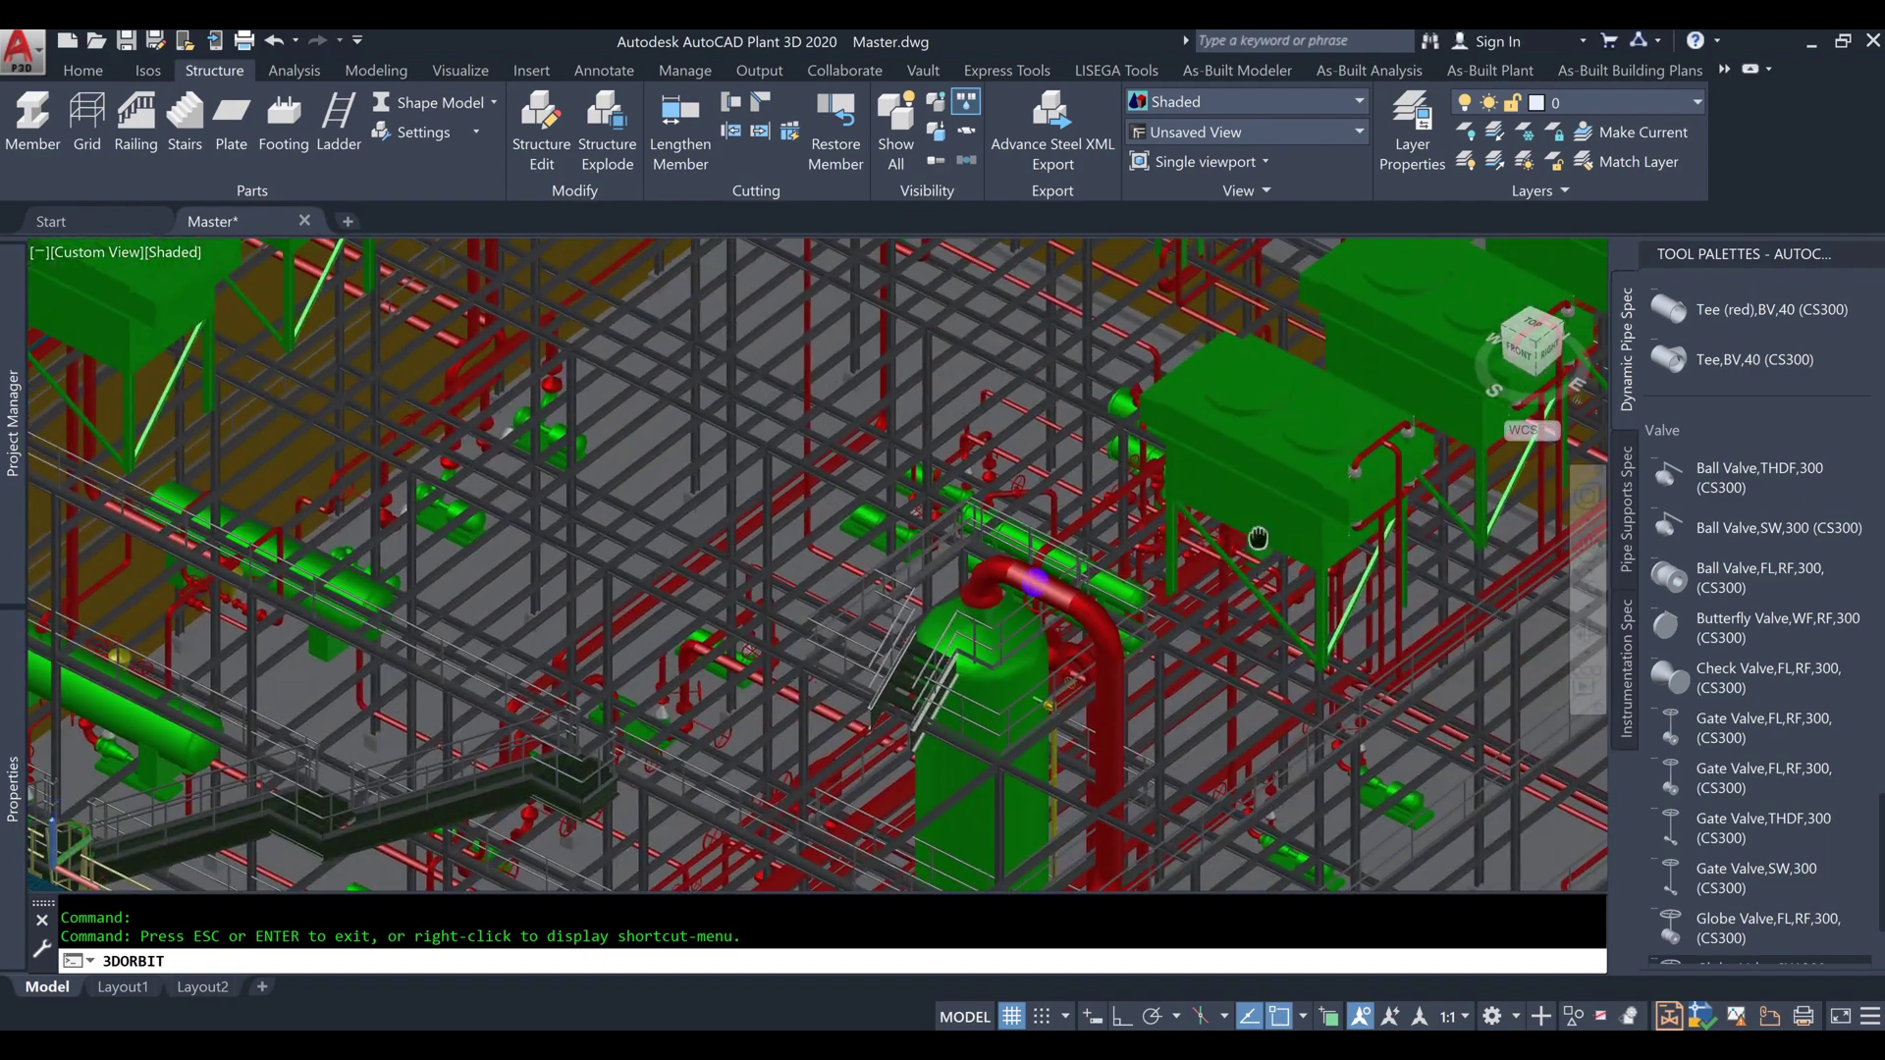
middle_drag(1259, 538, 787, 632)
drag(933, 605, 1041, 642)
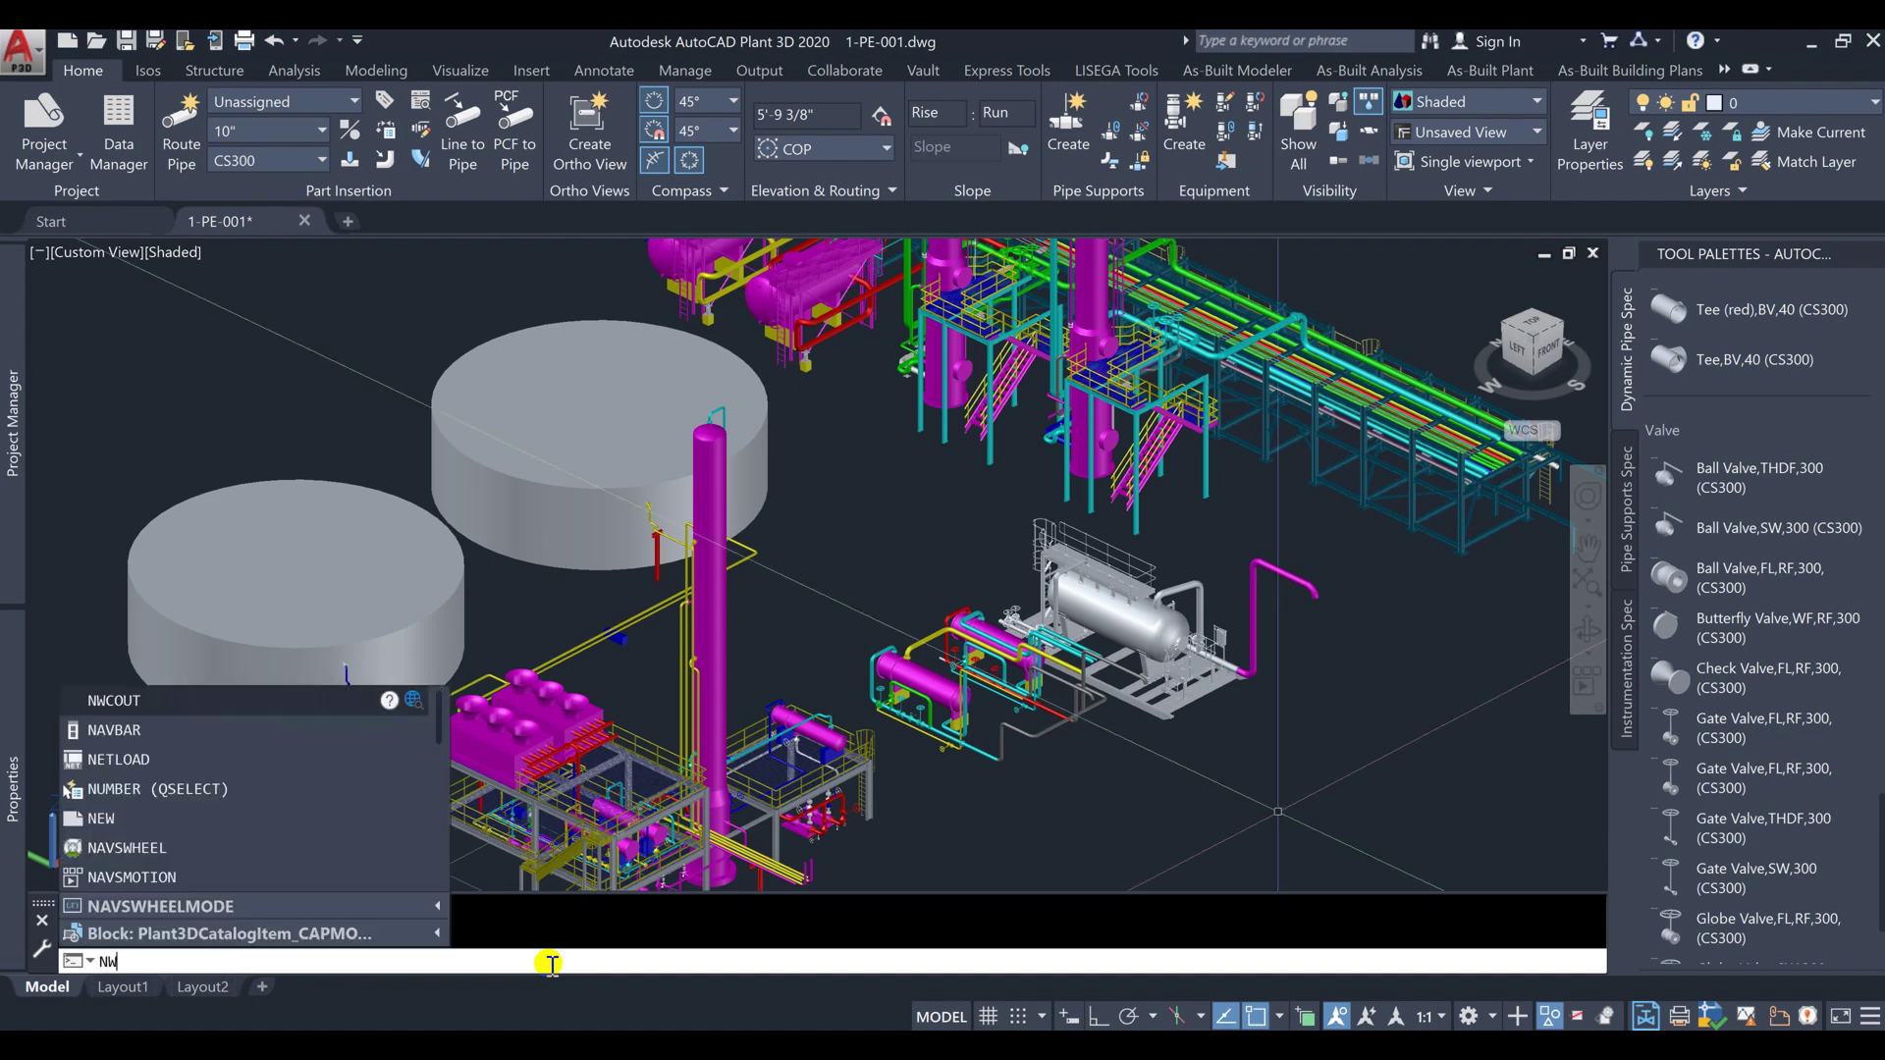
Step: Export the 1-PE-001 drawing with NWCOUT as a Navisworks .nwc file named 1-PE-001 in the Desktop folder
text(WCOUT)
click(307, 821)
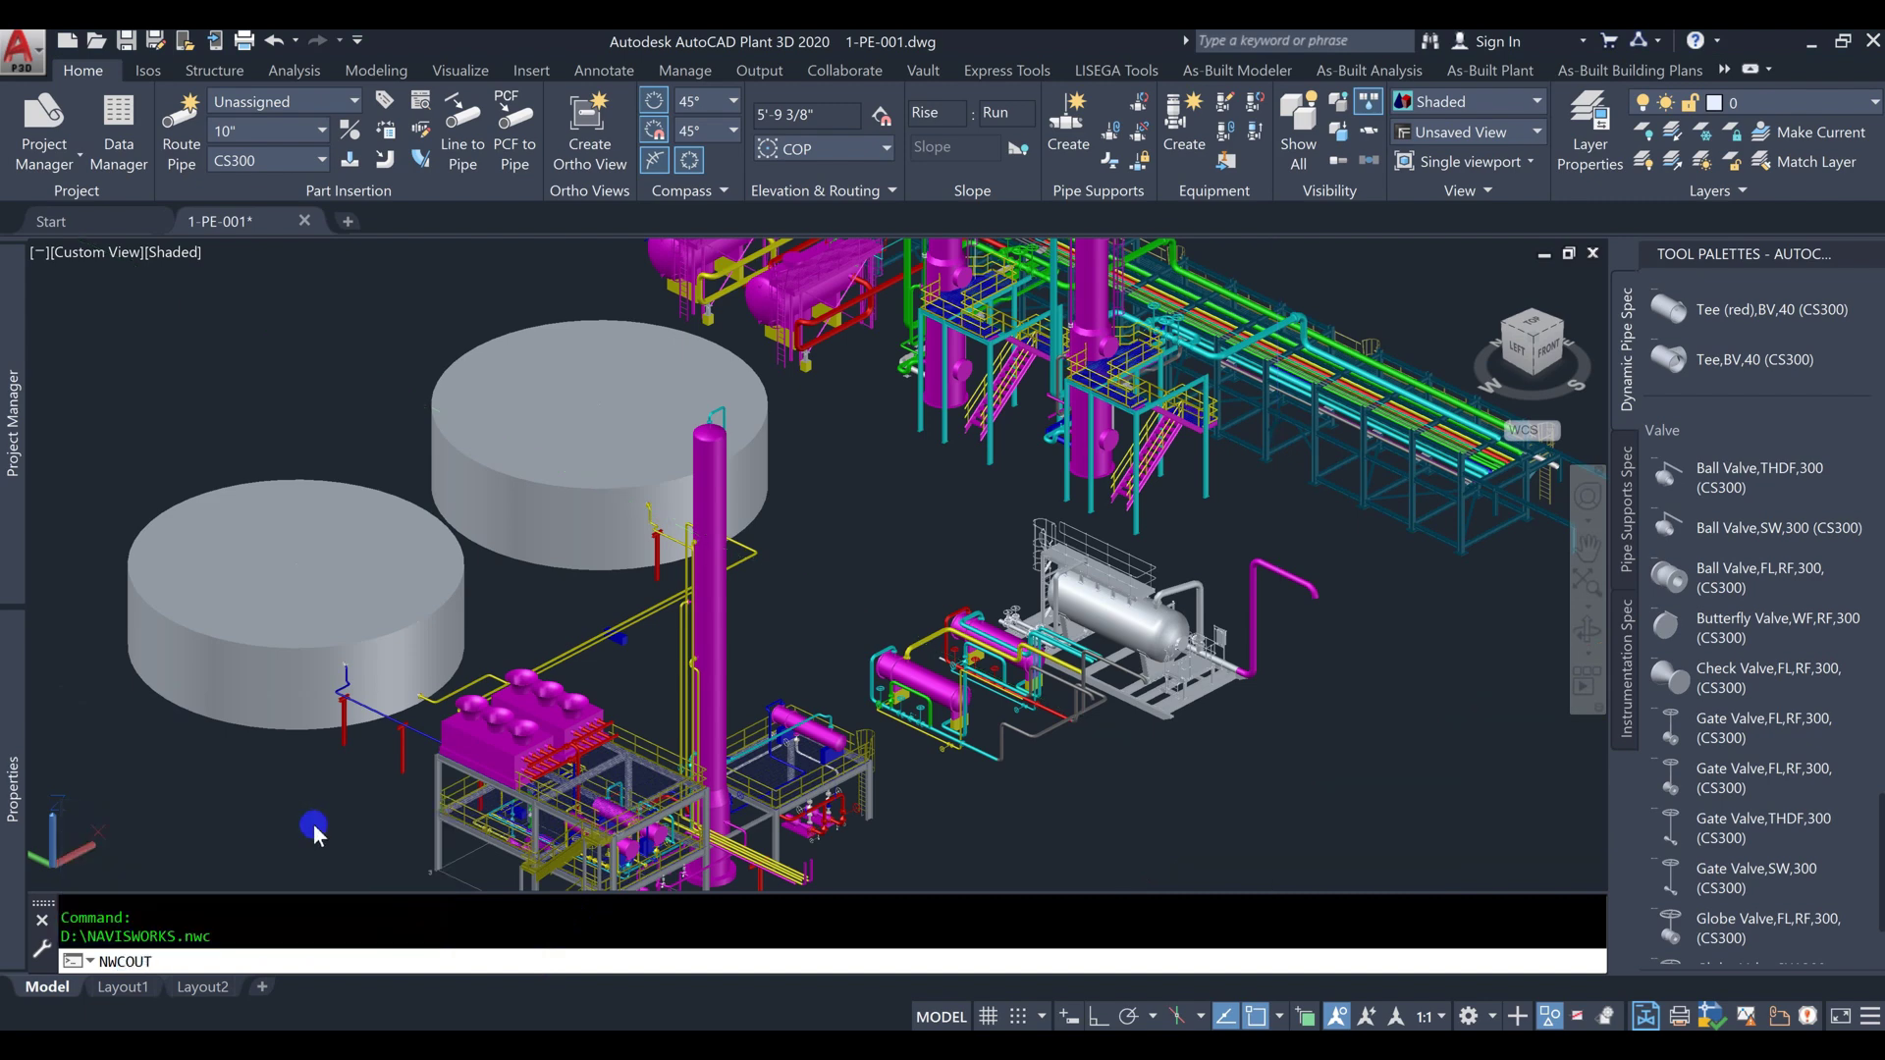
click(863, 407)
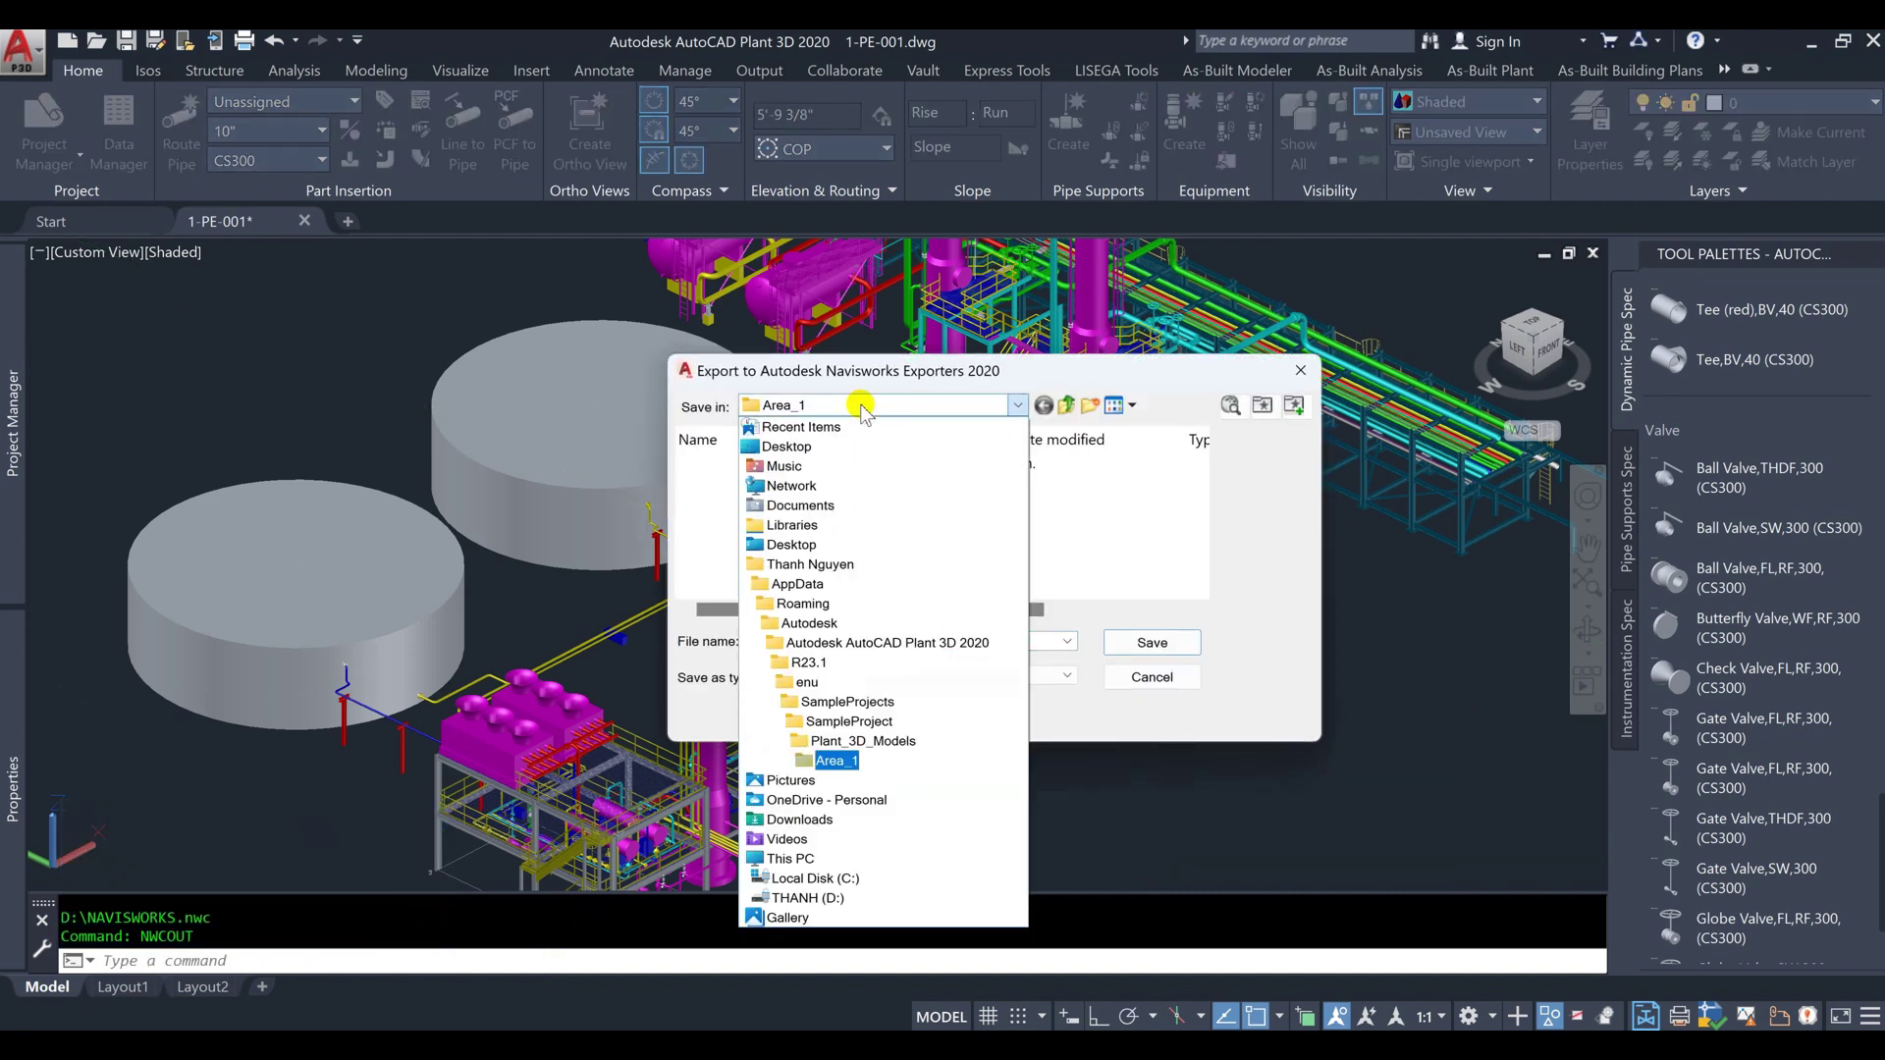
click(830, 449)
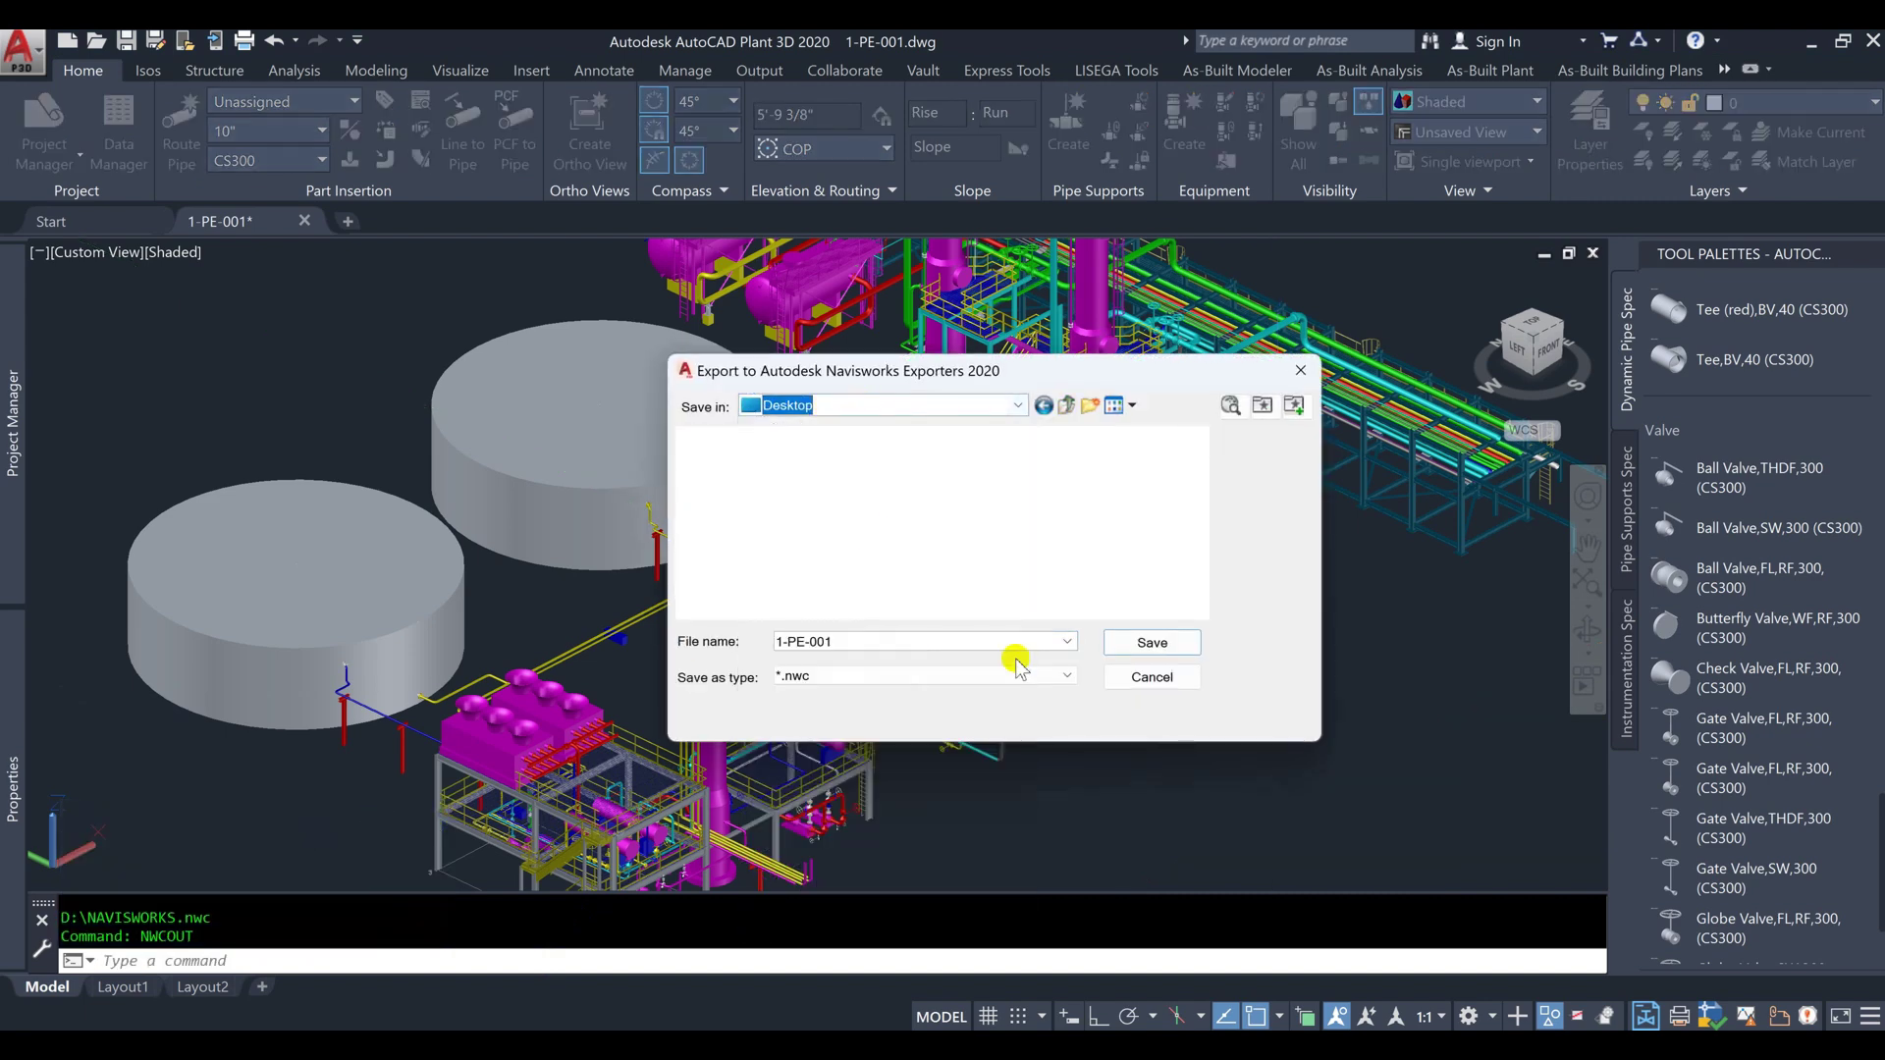
click(1151, 644)
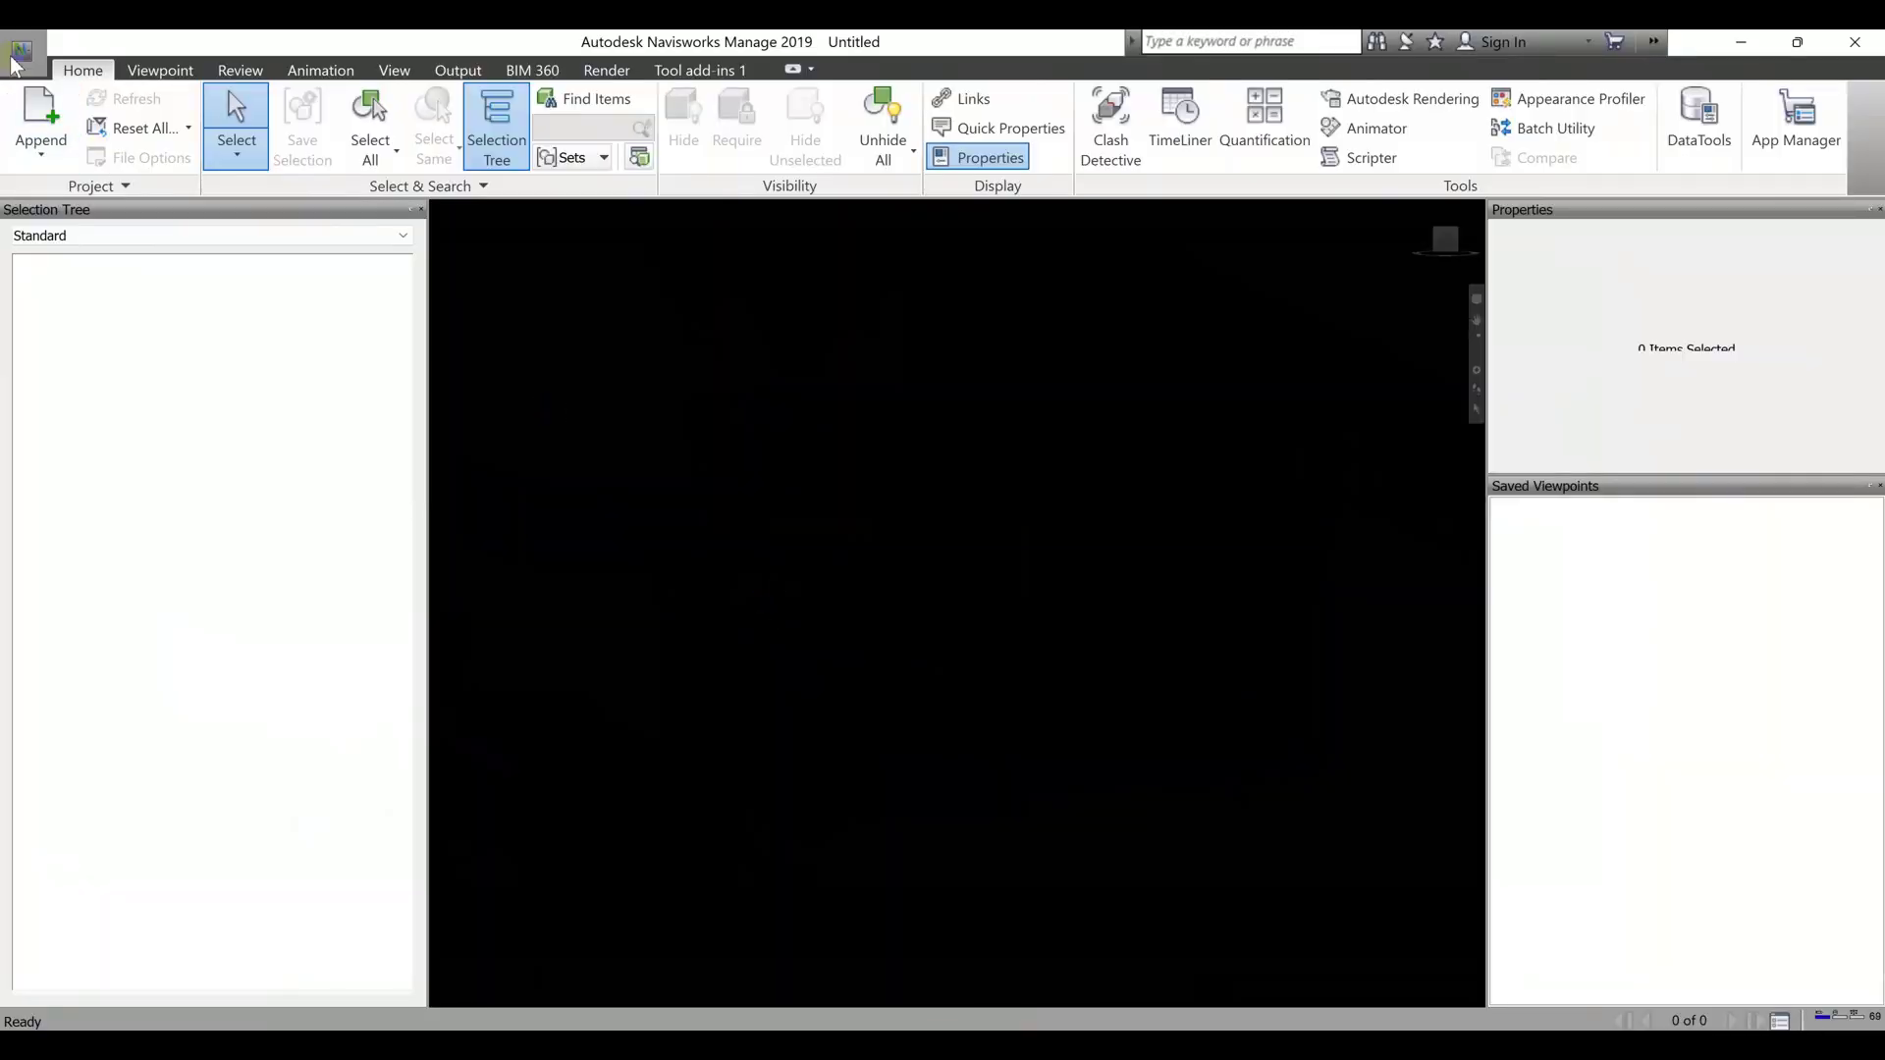
Step: In Navisworks Manage, open 1-PE-001.nwc from the Desktop folder, with the file type set to All Navisworks Files (*.nwd;*.nwf;*.nwc)
click(21, 51)
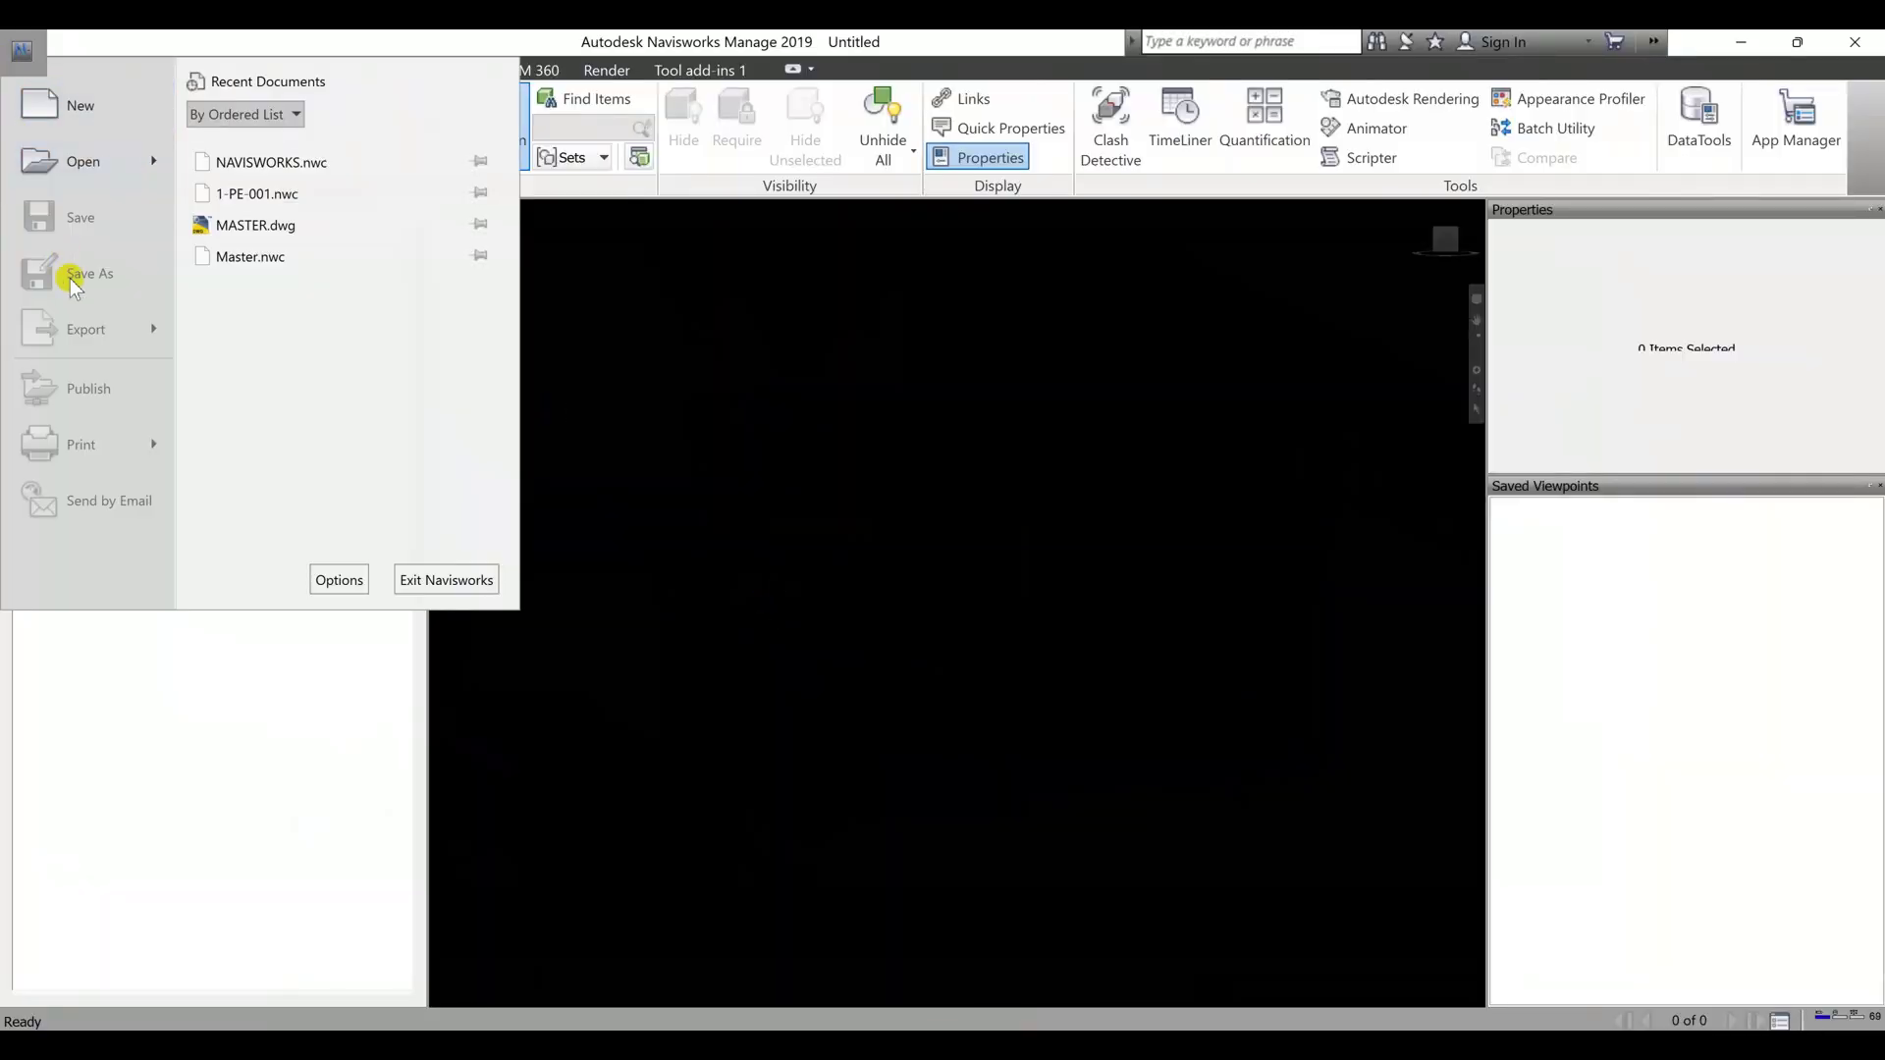
click(125, 159)
click(921, 744)
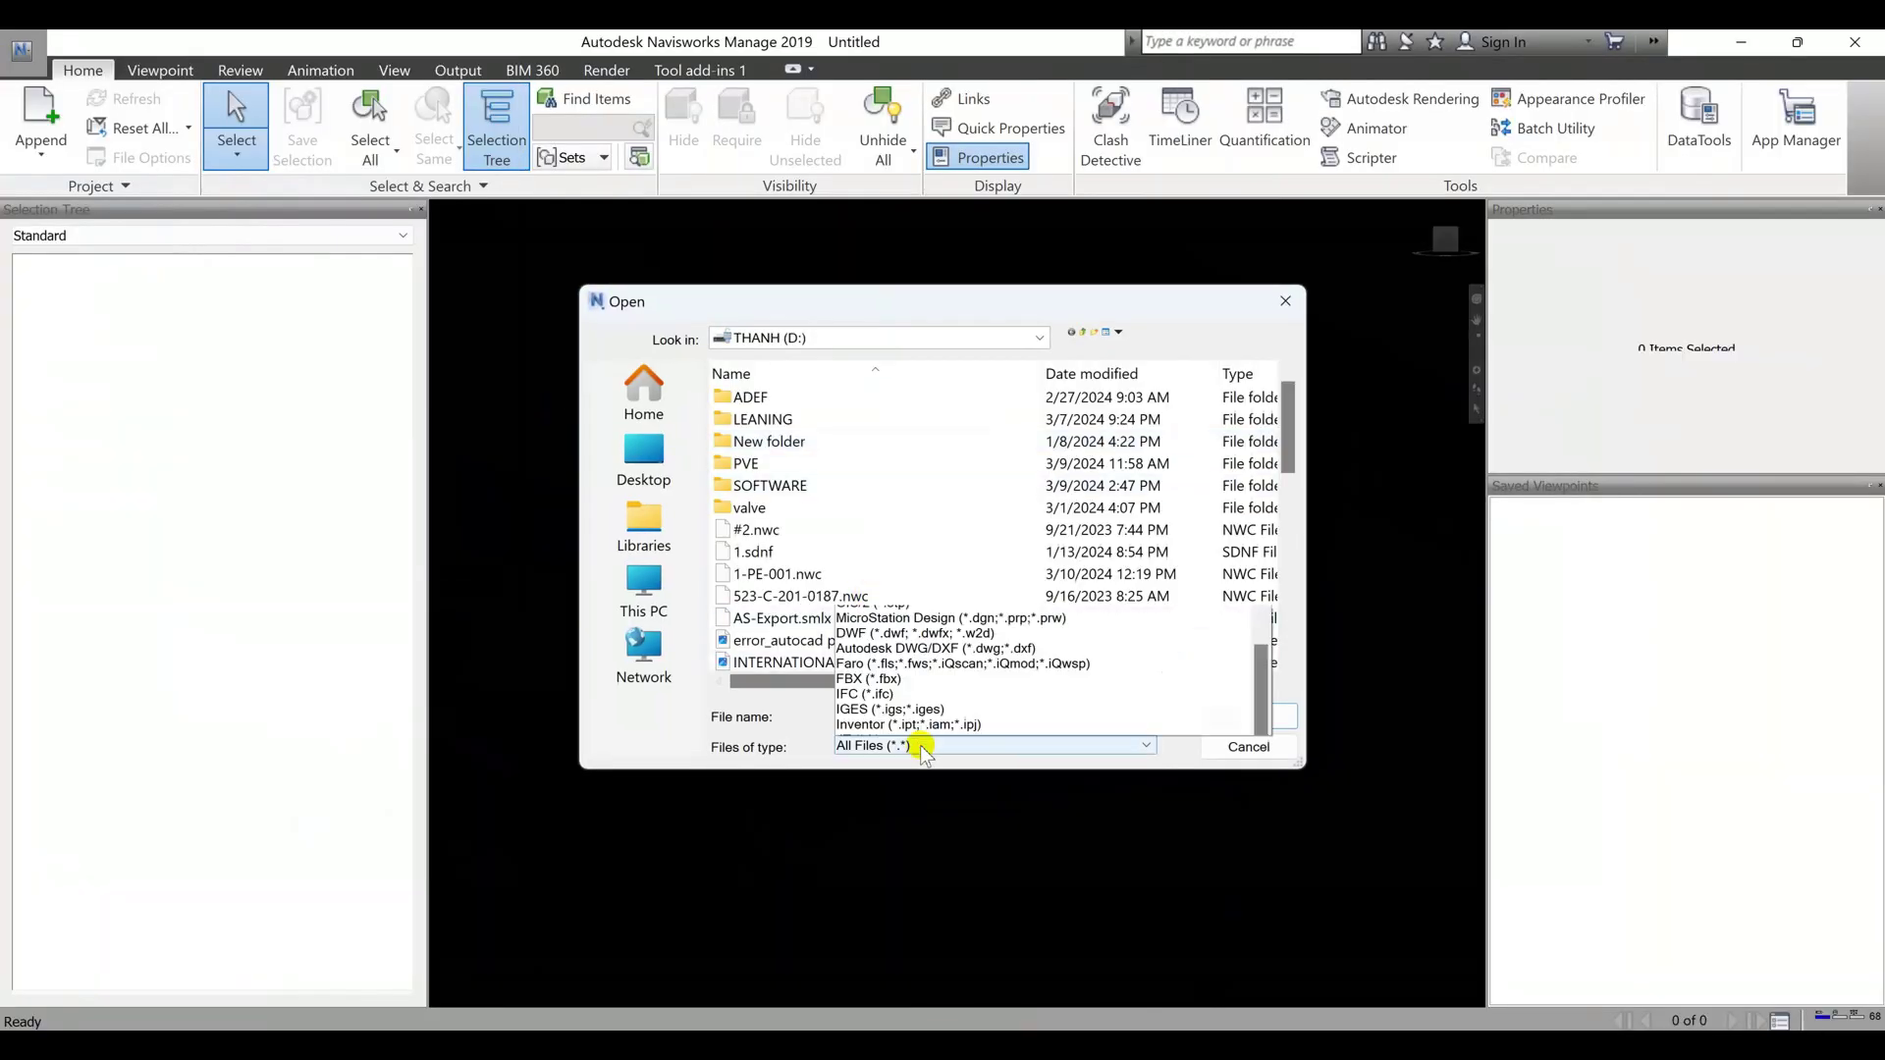
click(1000, 718)
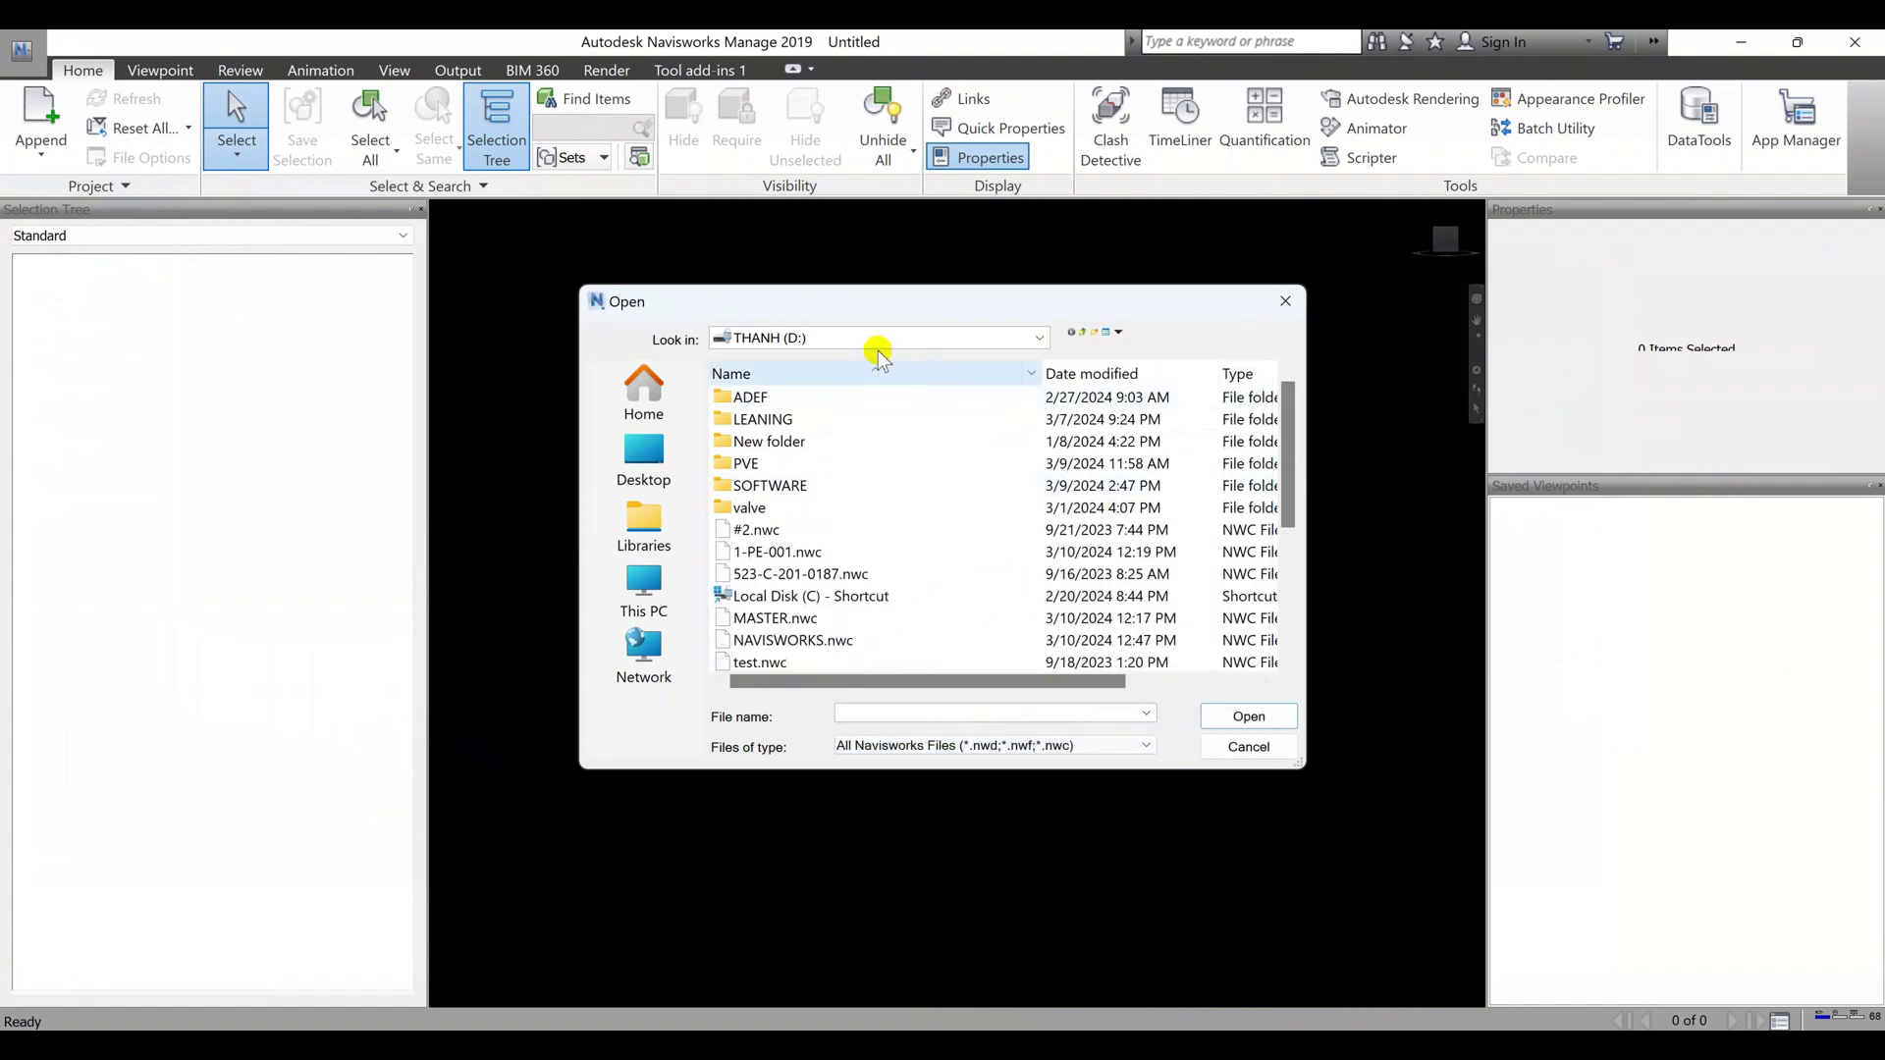
click(851, 338)
click(798, 382)
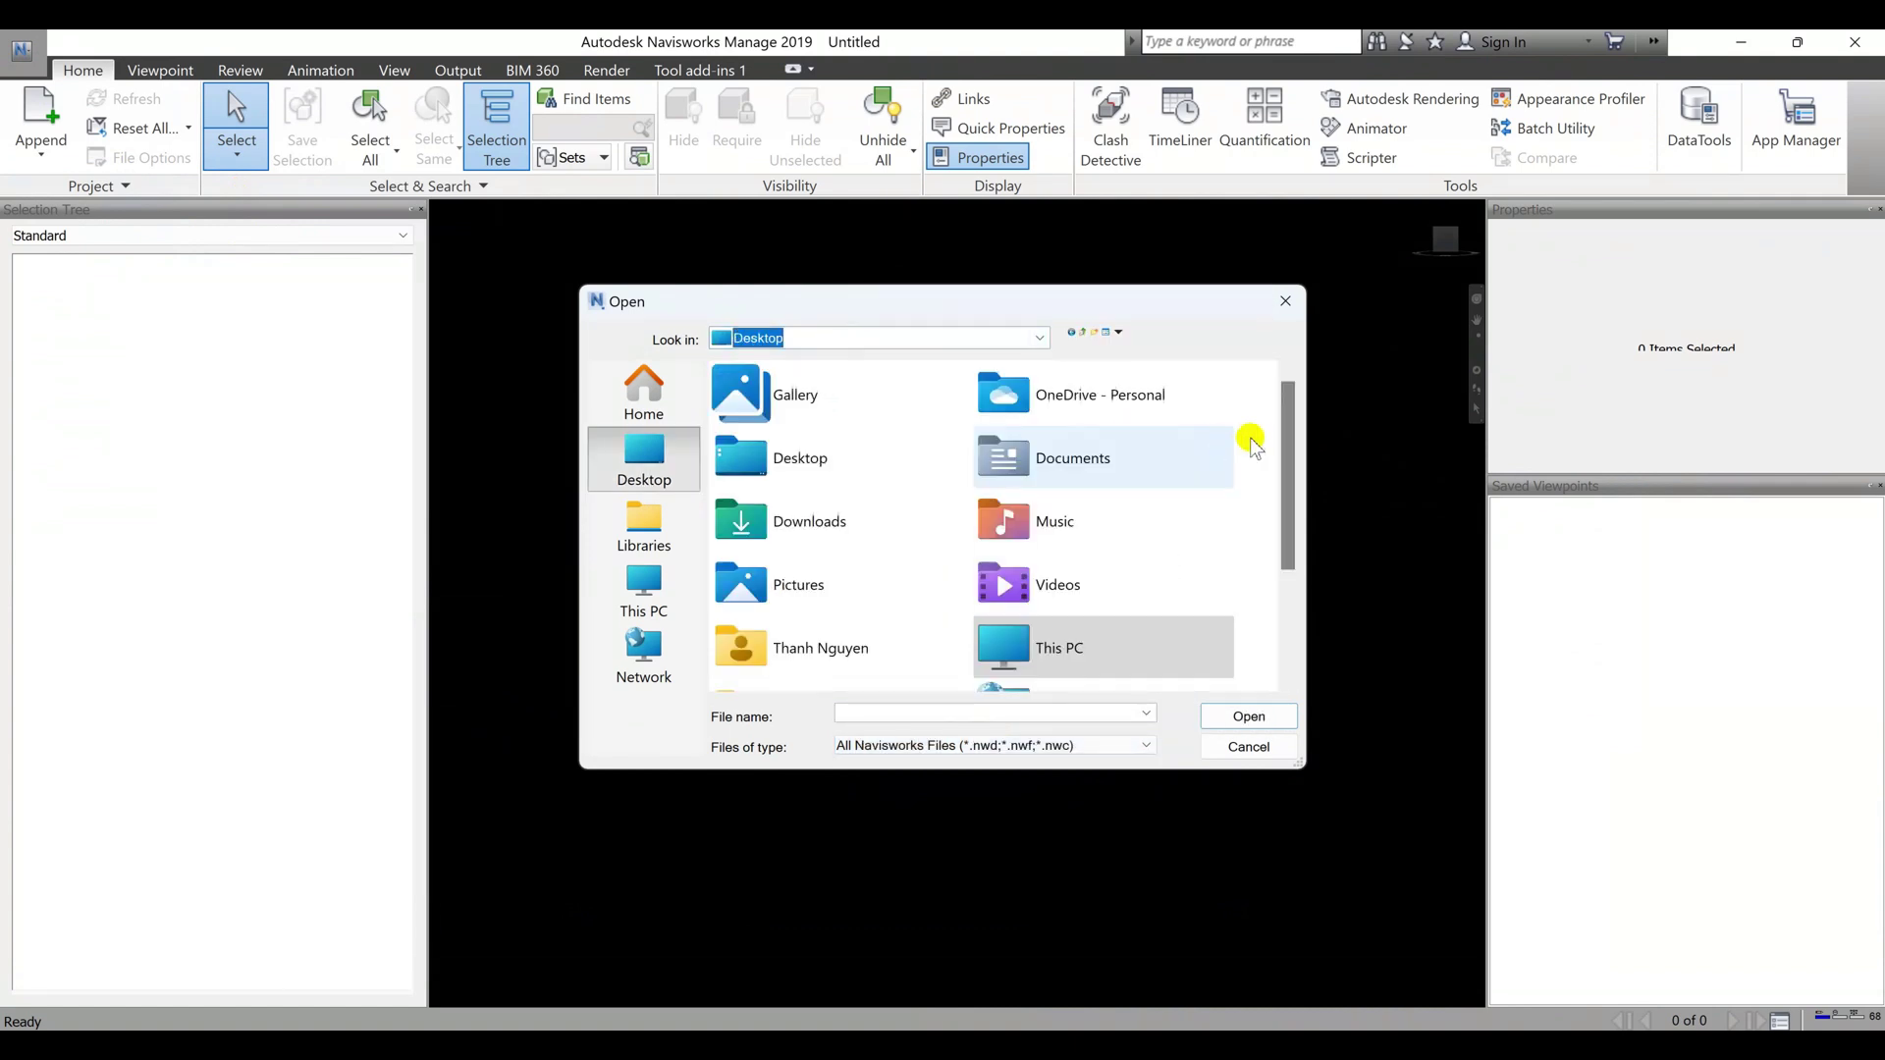
scroll(1277, 422, down, 2)
click(1136, 663)
click(1248, 715)
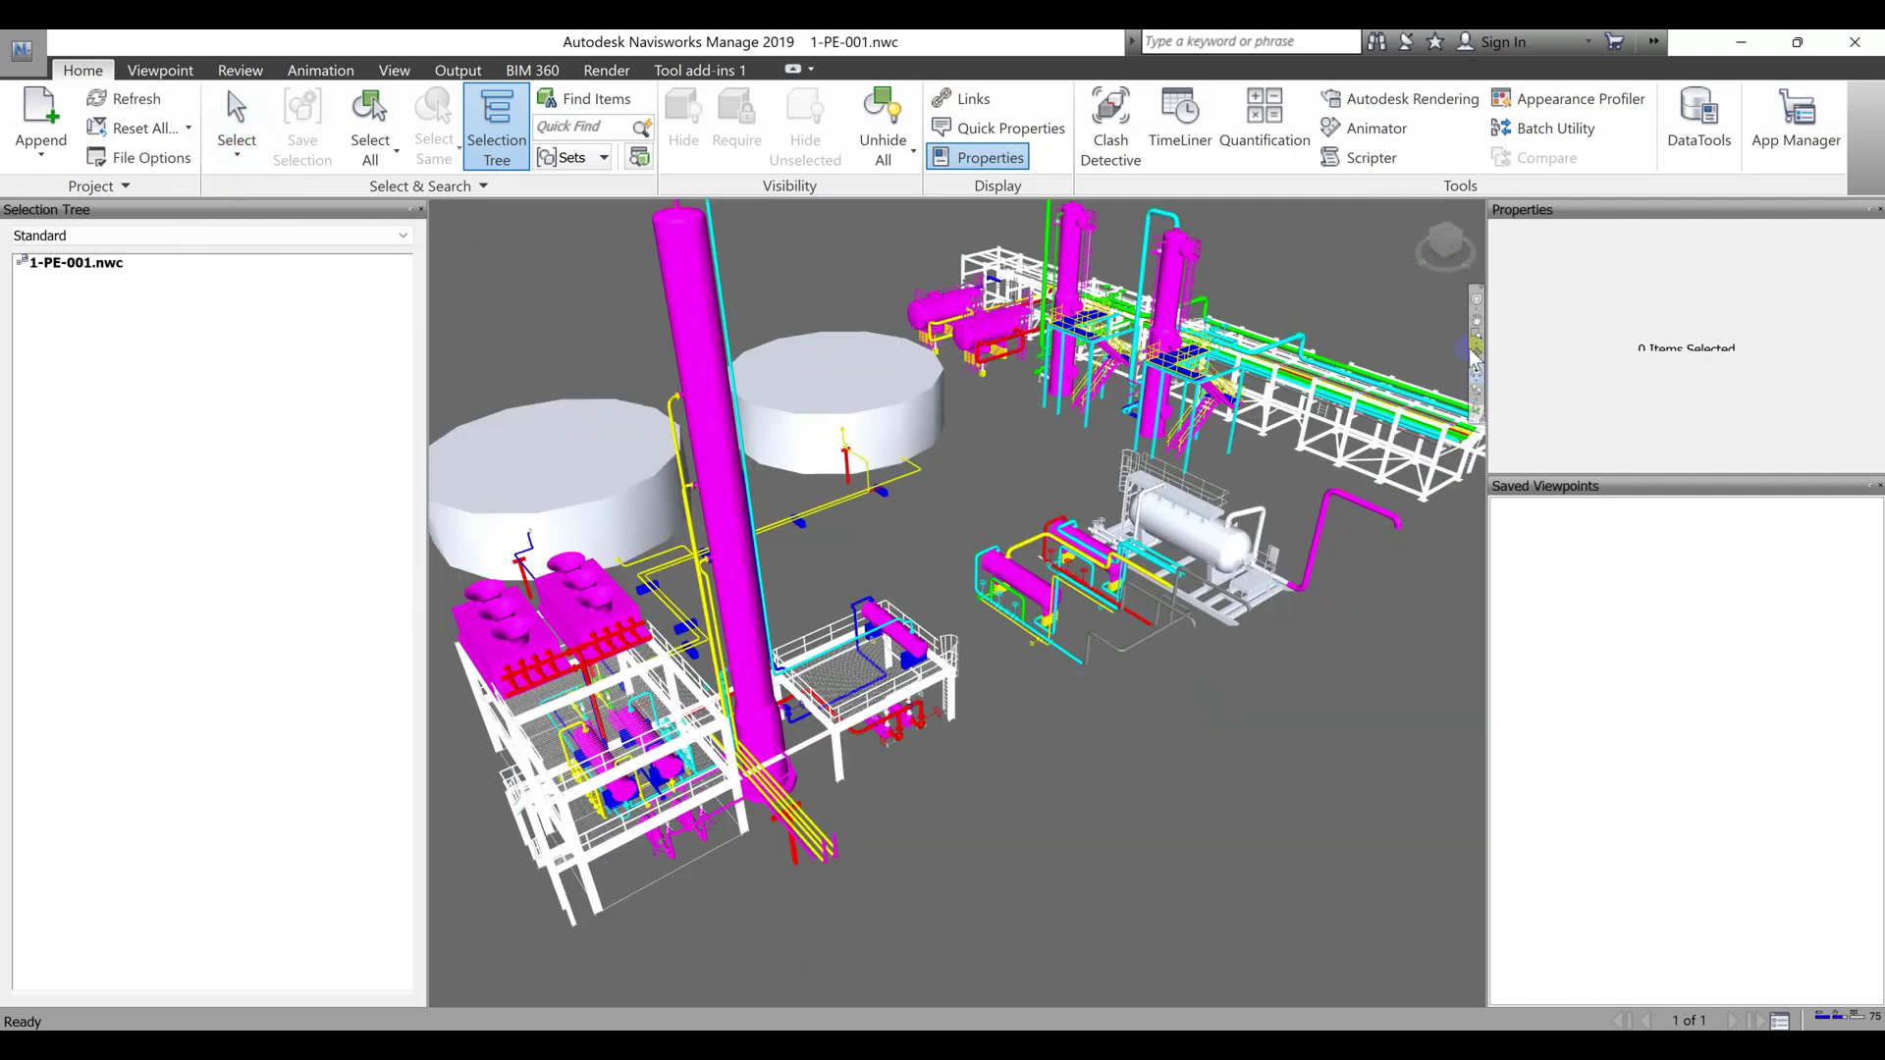
Step: Examine the tall column, the adjacent equipment platforms and their vessels, piping and valves from several sides in the imported model
scroll(788, 694, up, 6)
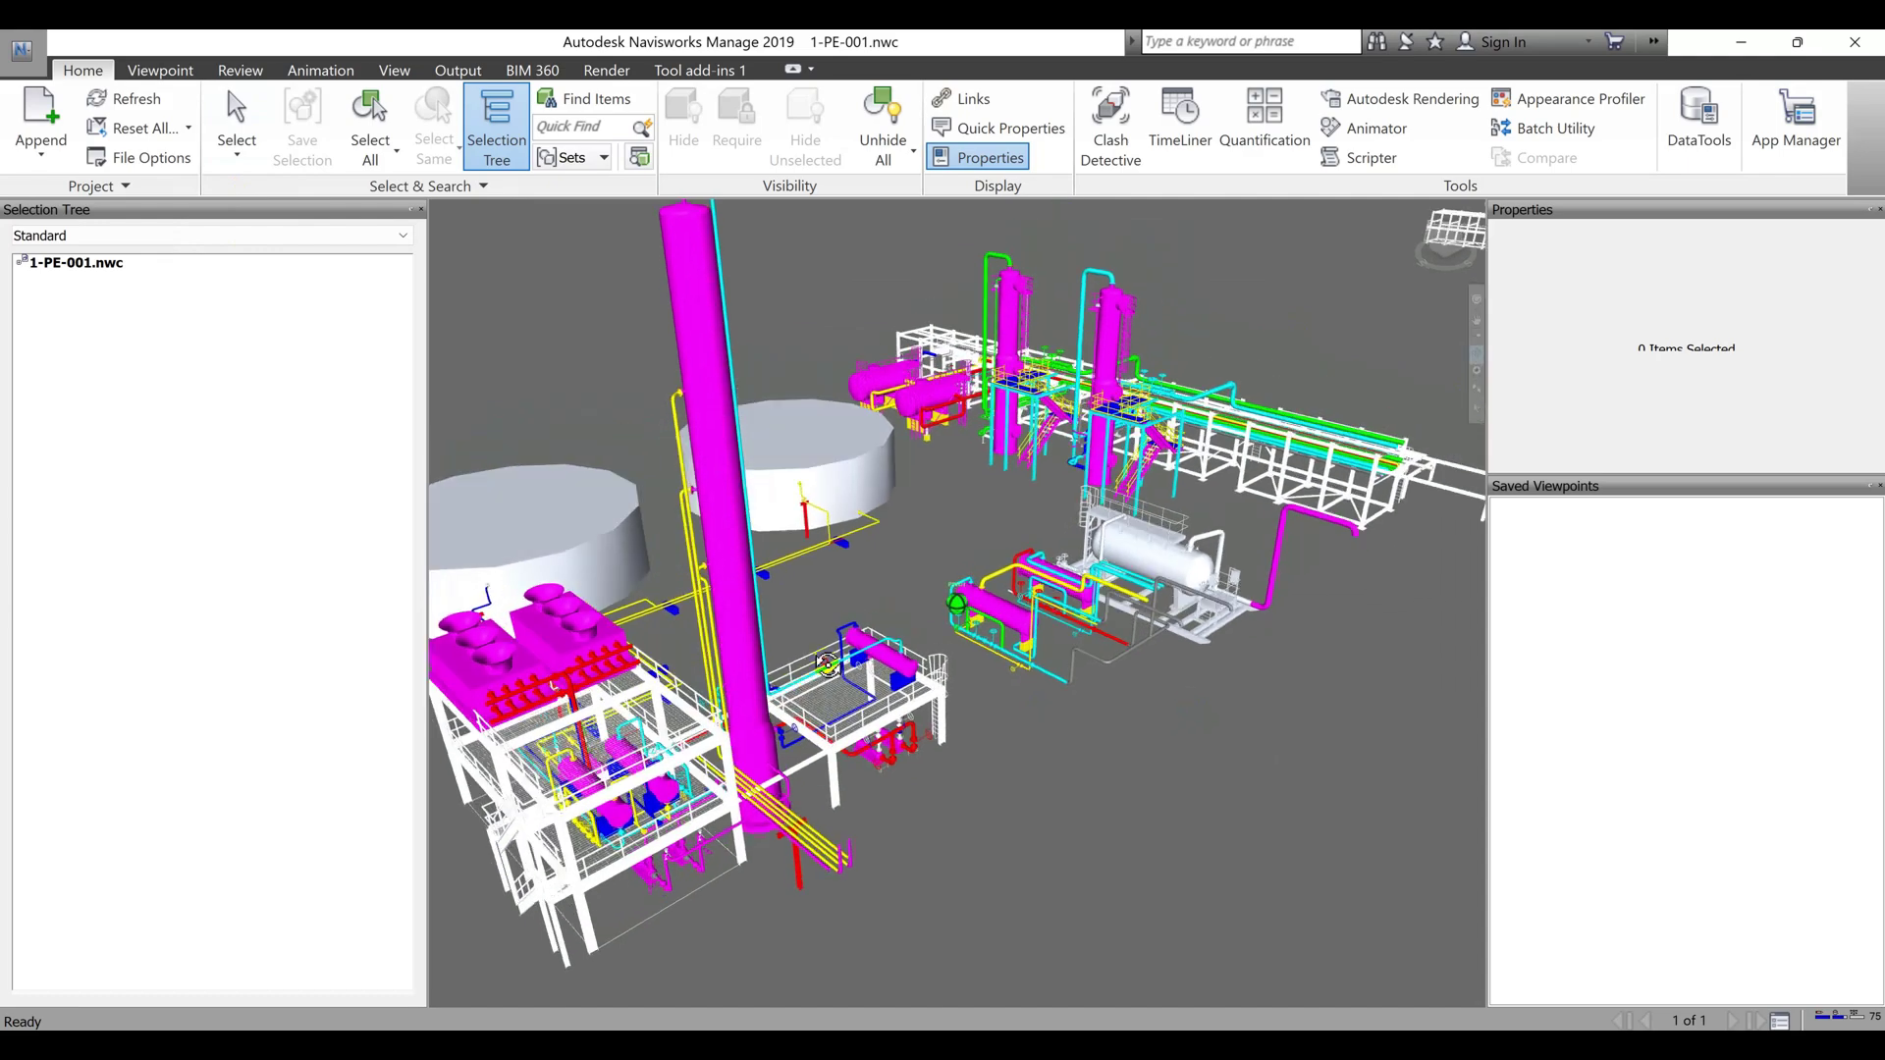
scroll(831, 748, up, 8)
shift+middle_drag(828, 730, 622, 764)
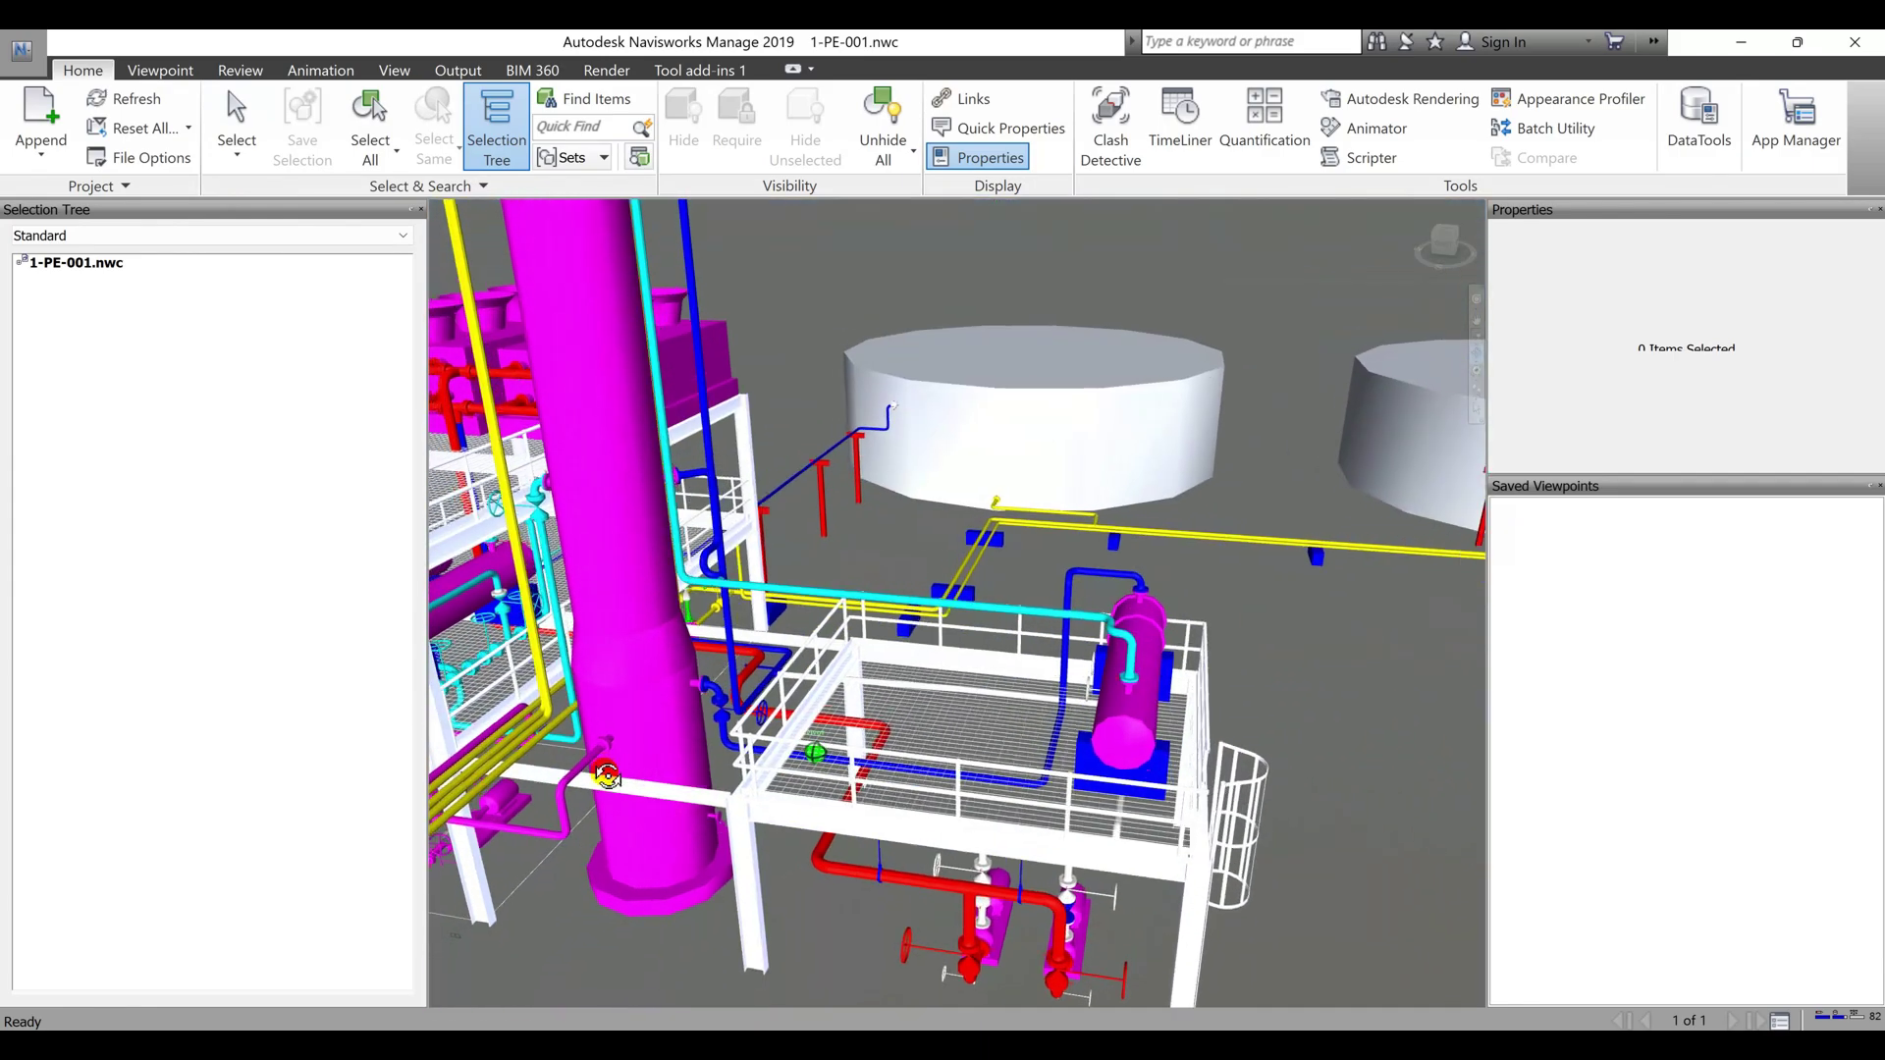
drag(607, 776, 984, 718)
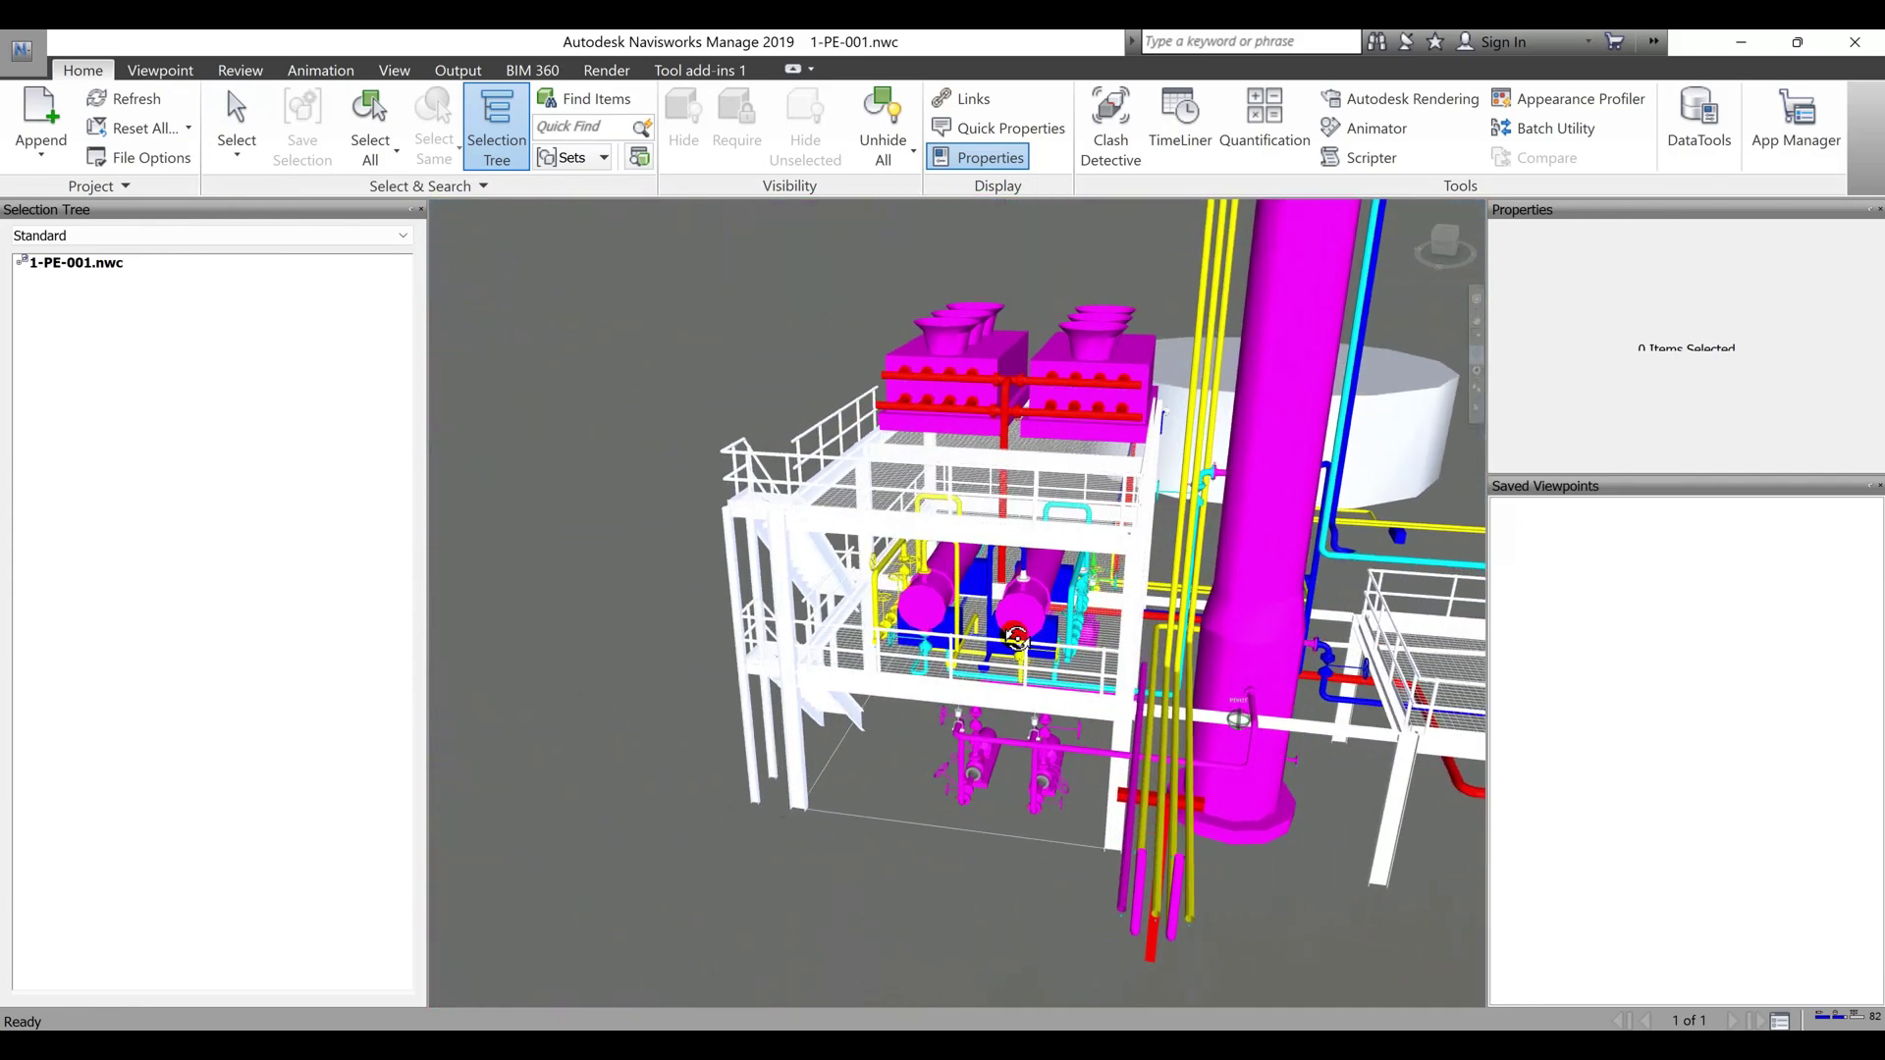
scroll(1016, 639, up, 8)
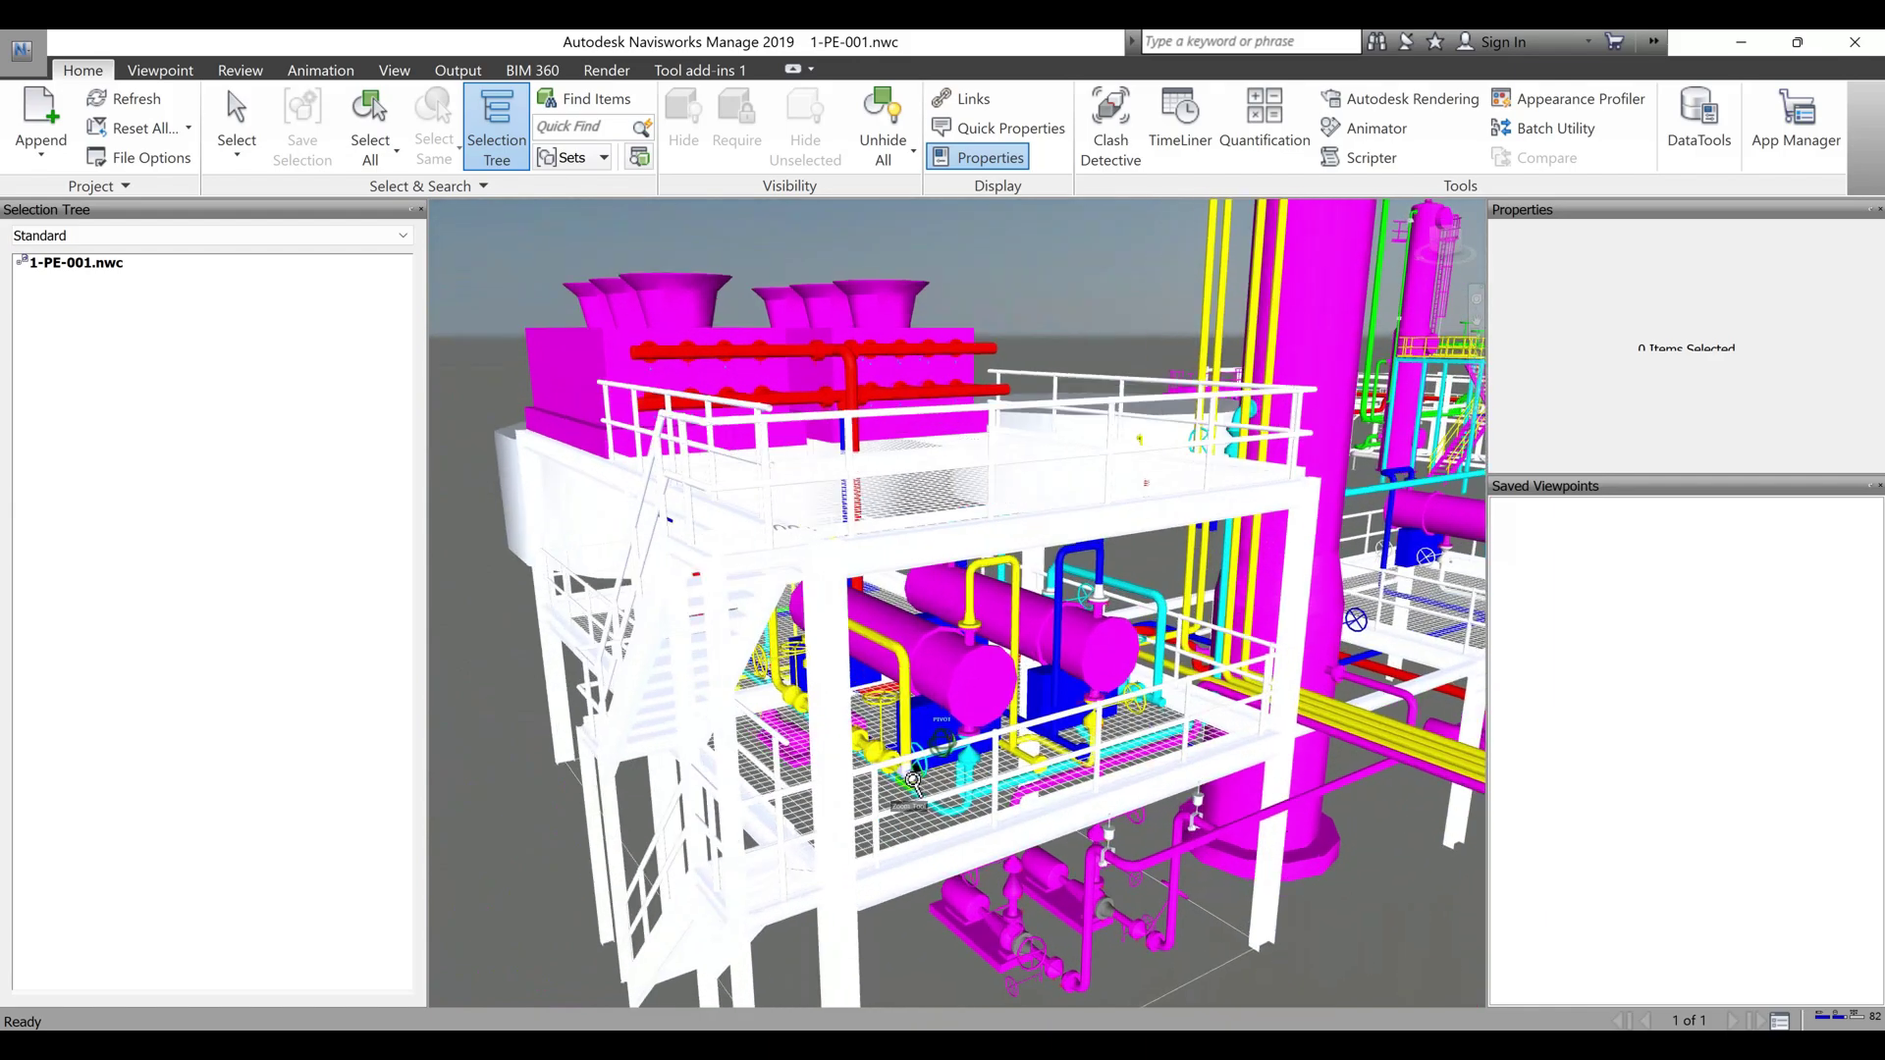
shift+middle_drag(913, 780, 1263, 791)
scroll(968, 724, up, 5)
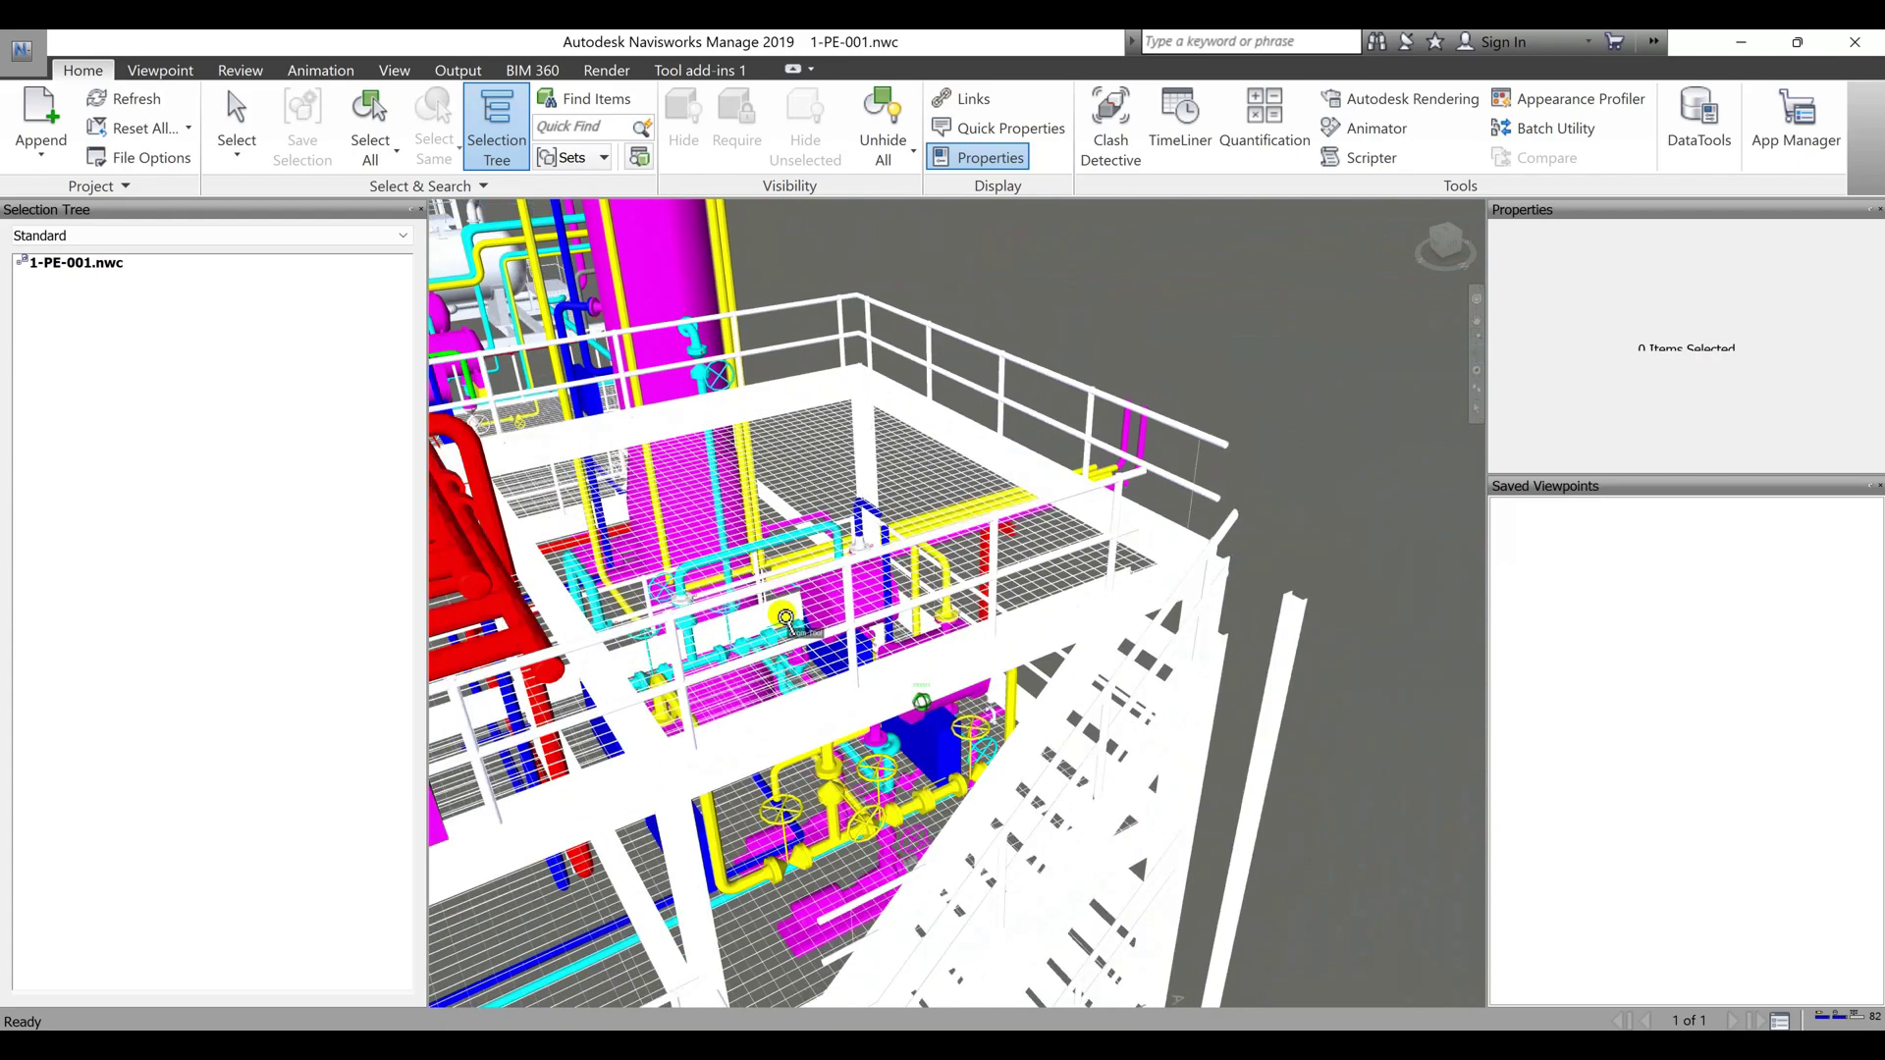
middle_drag(784, 616, 1011, 776)
scroll(692, 528, up, 5)
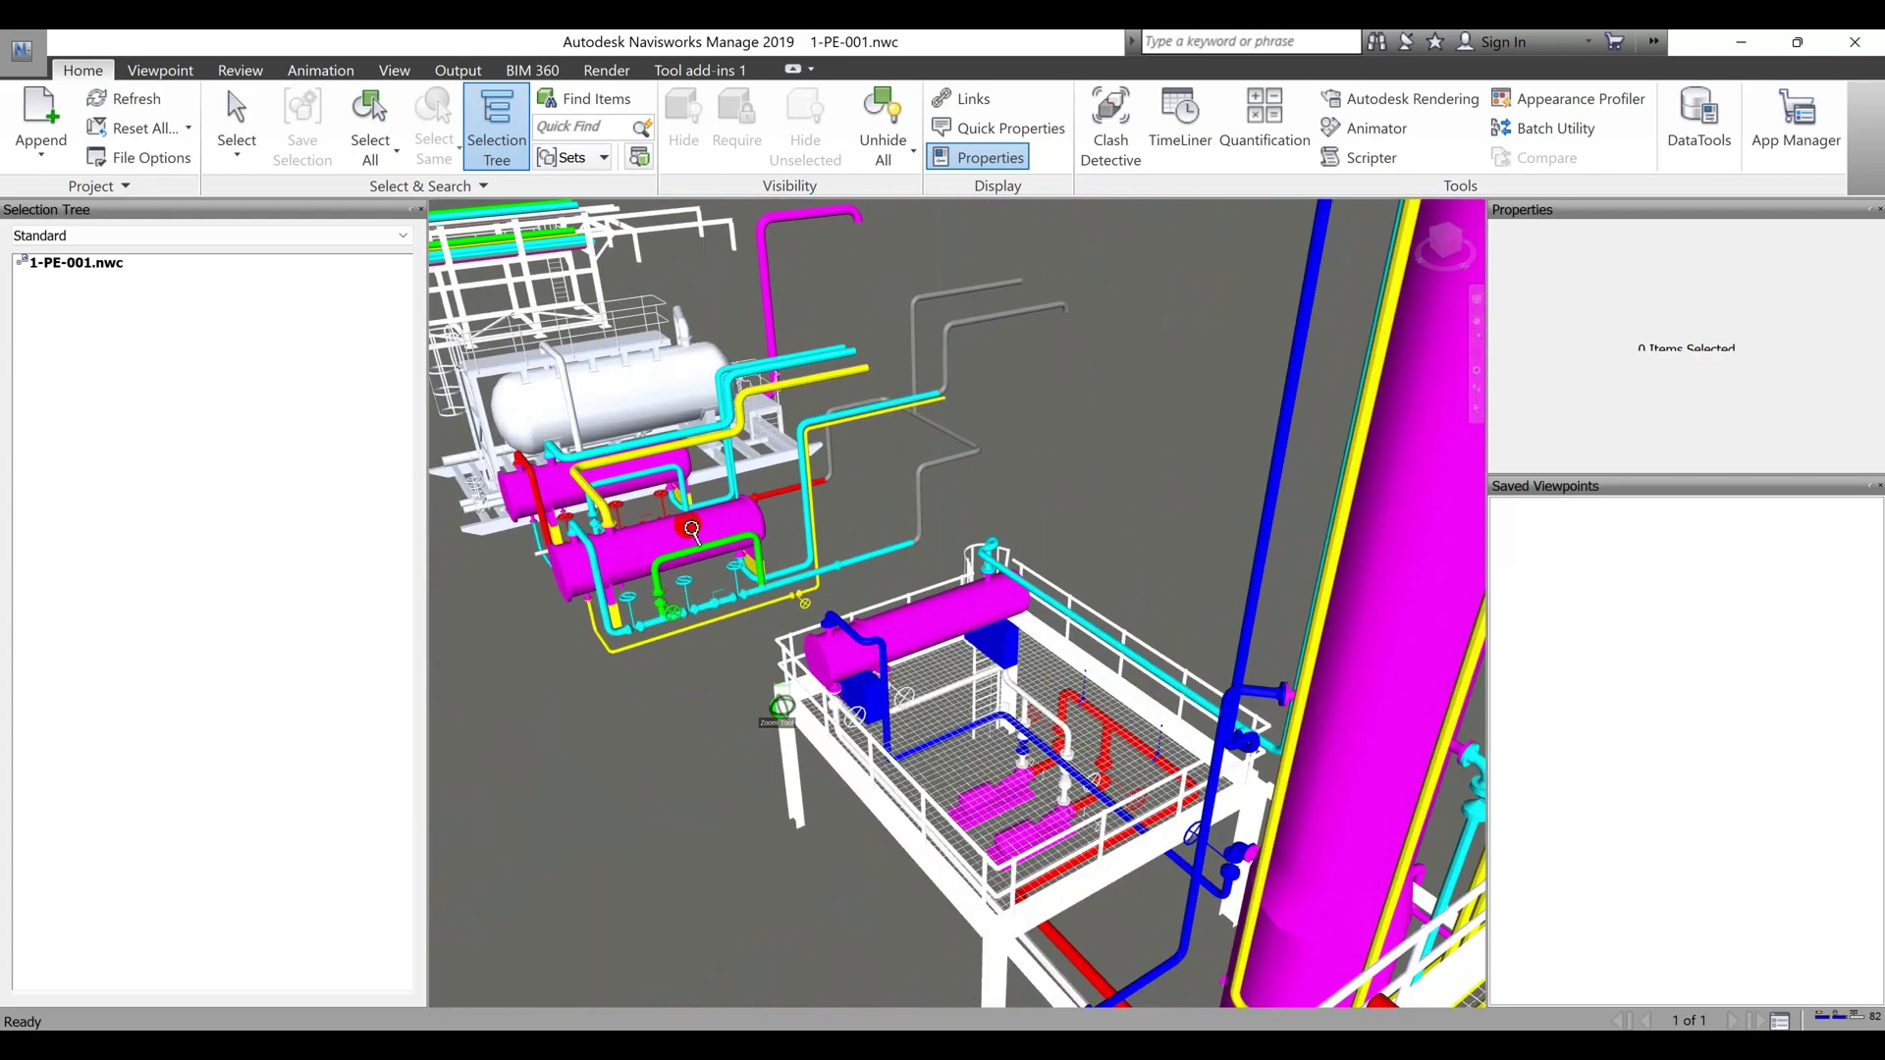
Step: Examine the columns beside the pipe rack, the storage tanks and the equipment on top of the large platform
middle_drag(692, 530, 1238, 775)
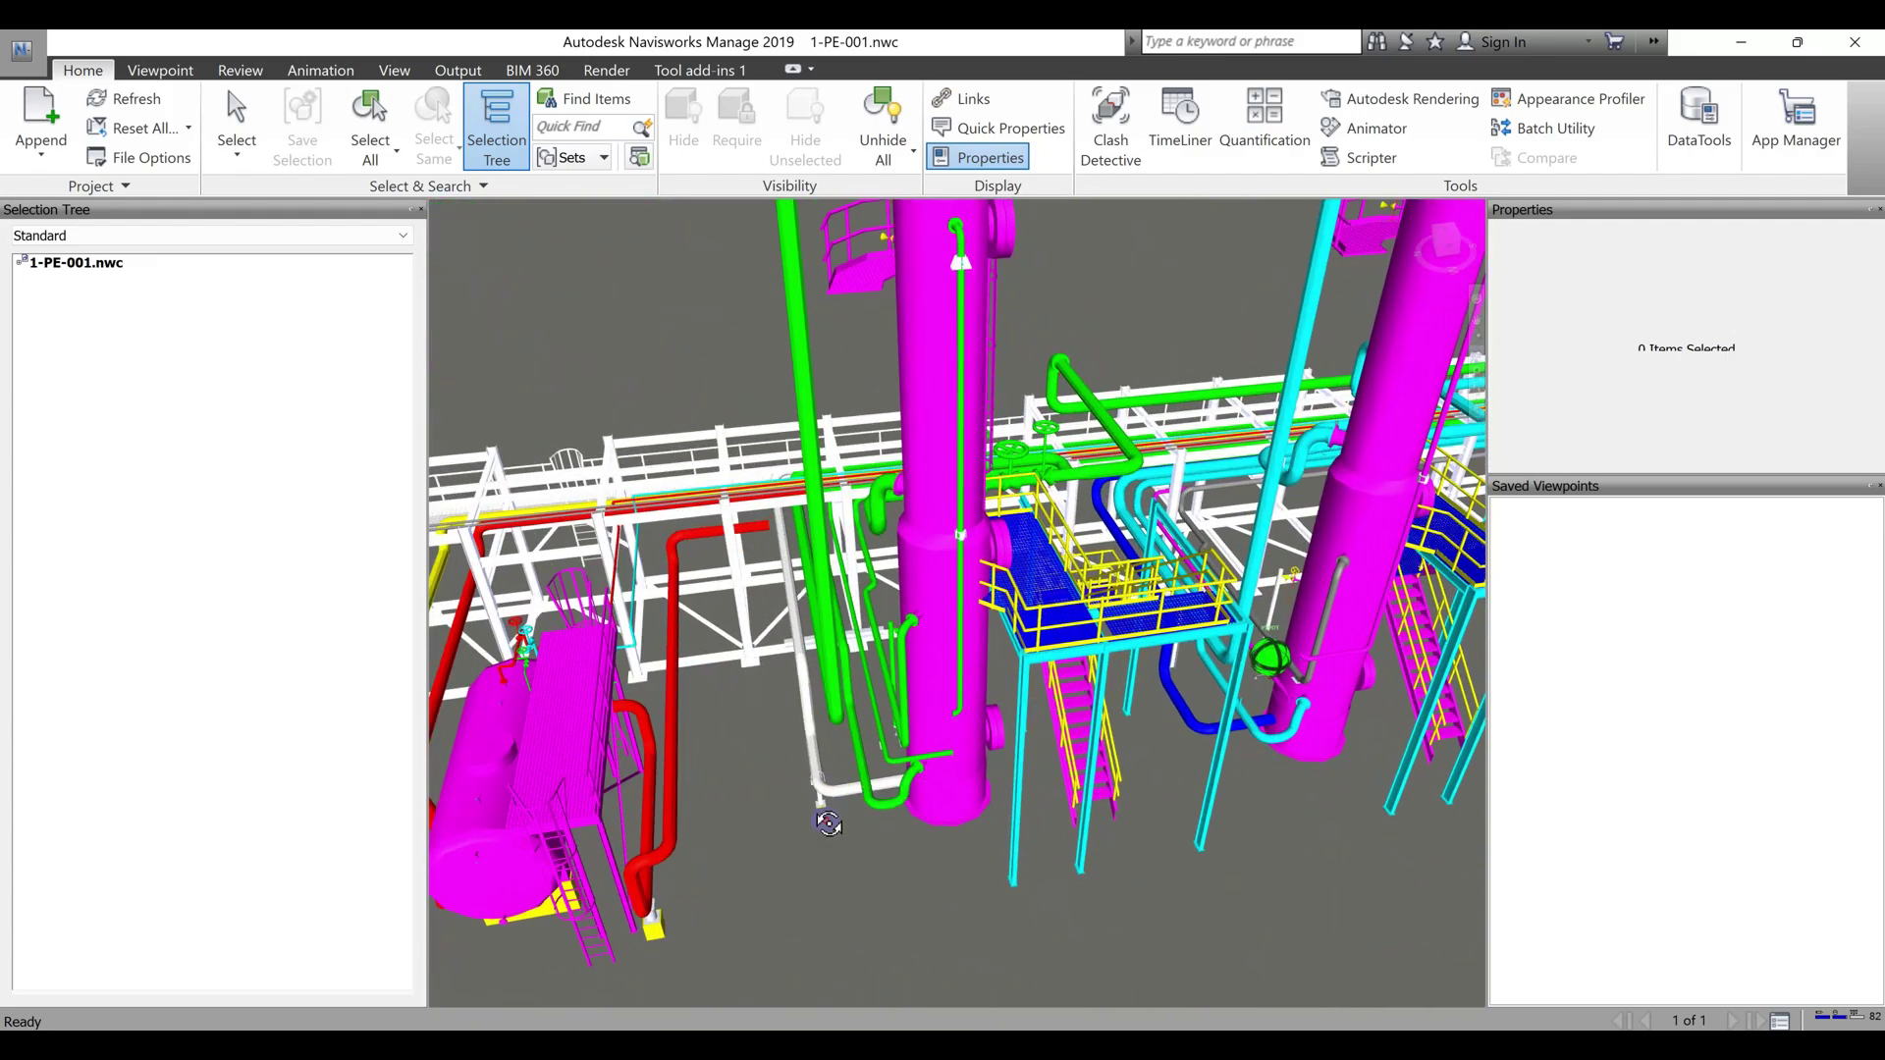
shift+middle_drag(829, 823, 1080, 378)
scroll(1080, 378, down, 2)
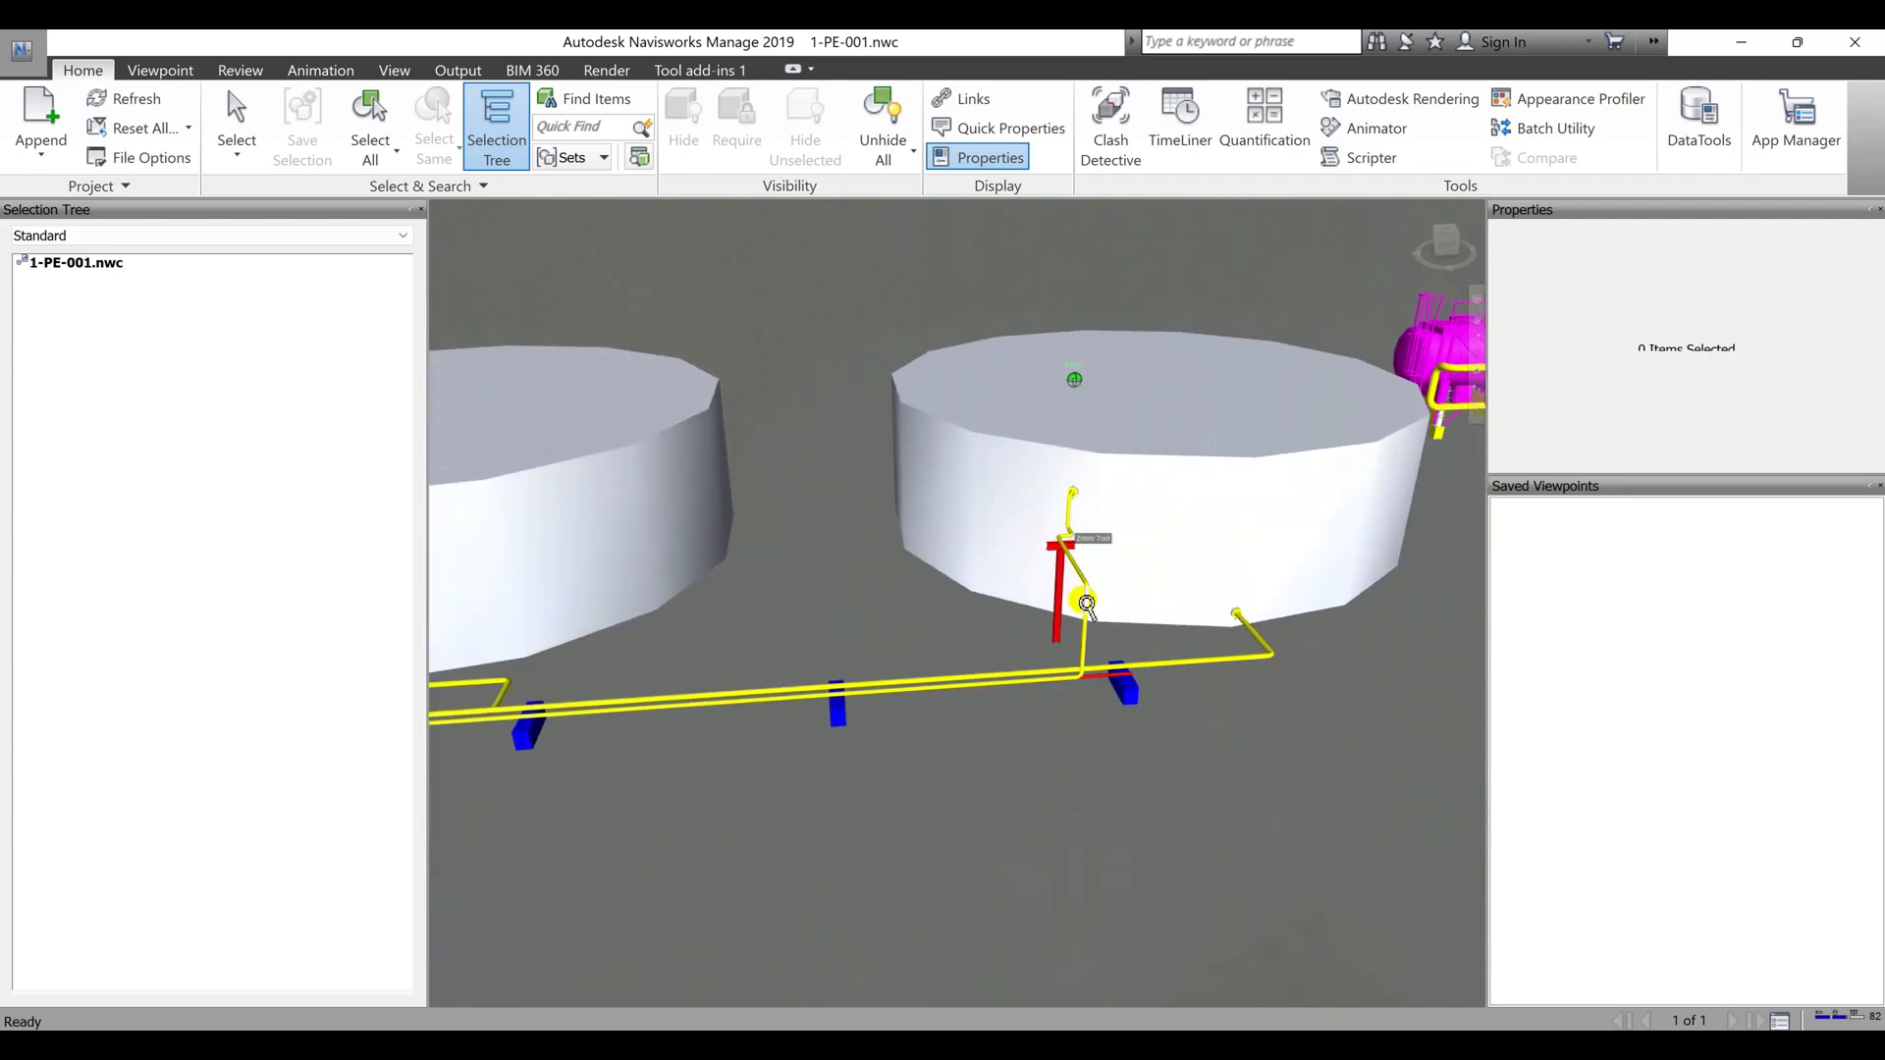
shift+middle_drag(1086, 603, 1158, 727)
middle_drag(812, 828, 1163, 468)
scroll(1163, 472, down, 10)
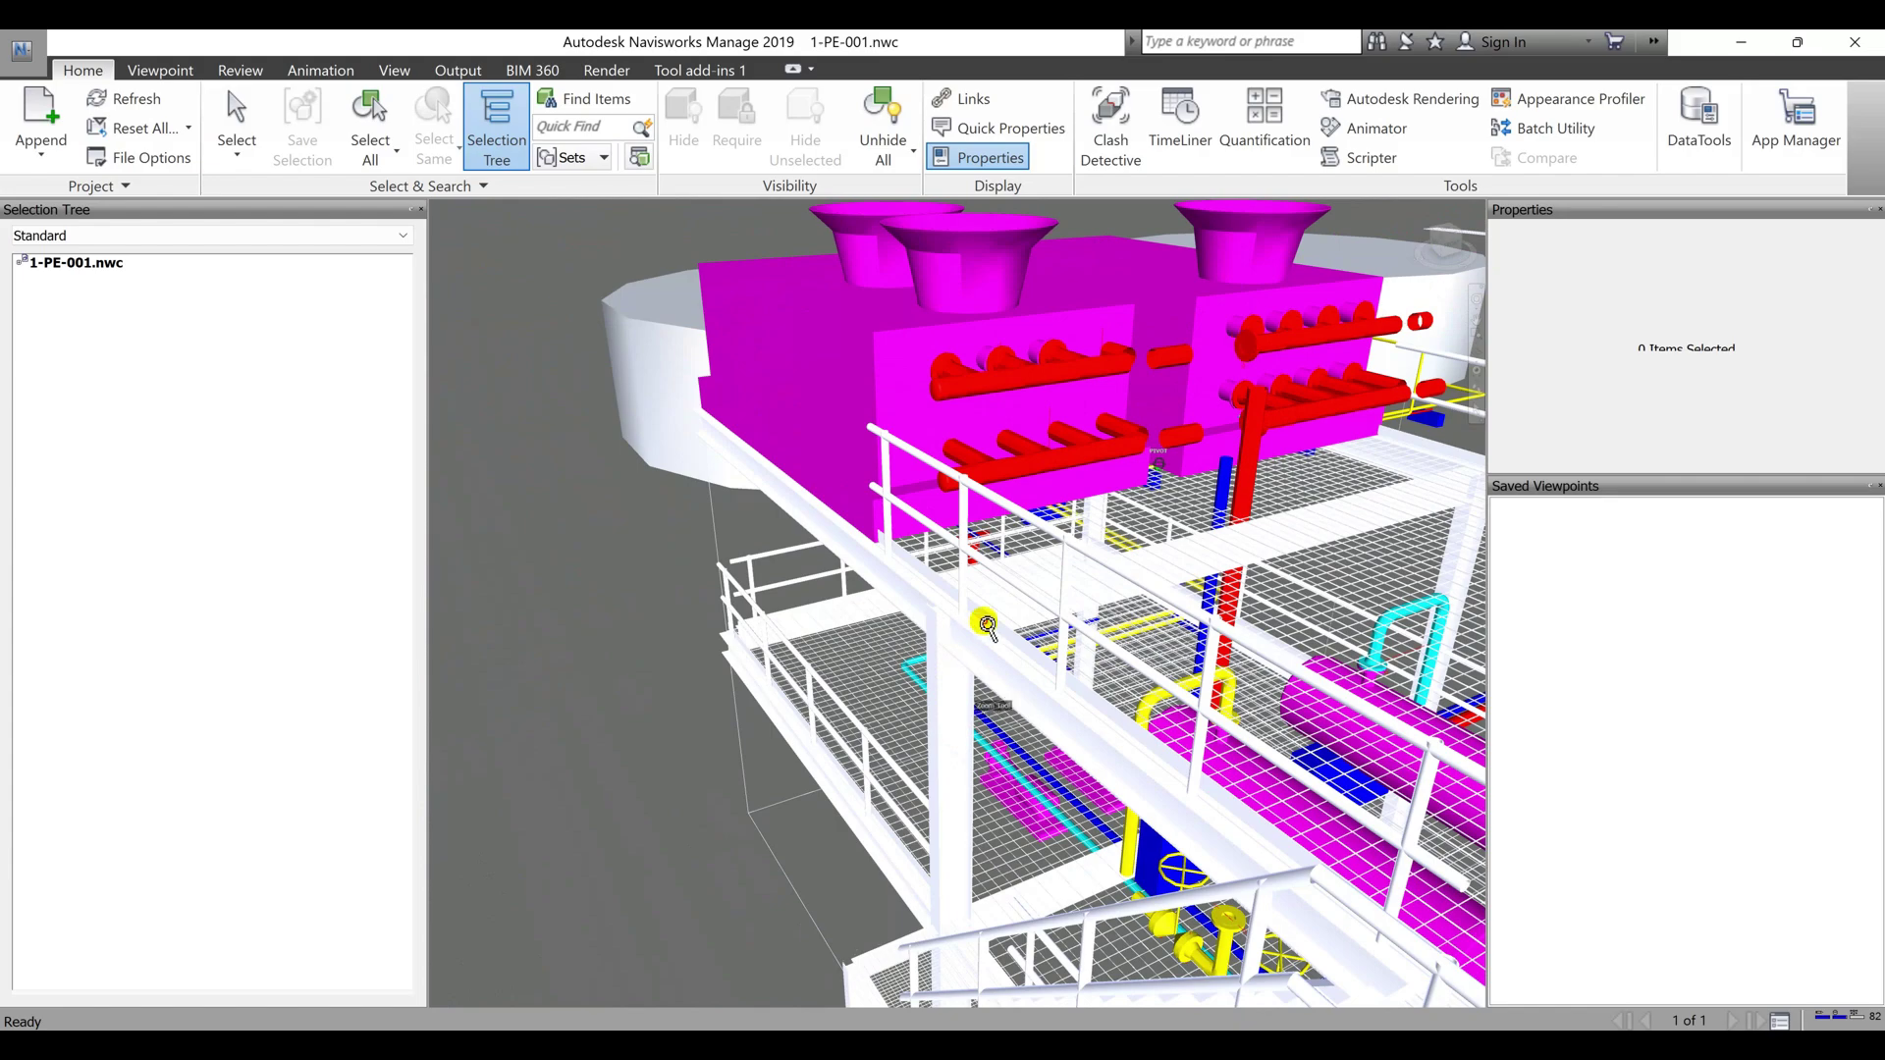
mouse_move(988, 625)
shift+middle_down()
mouse_move(1004, 644)
mouse_move(1099, 631)
mouse_move(1006, 609)
shift+middle_up()
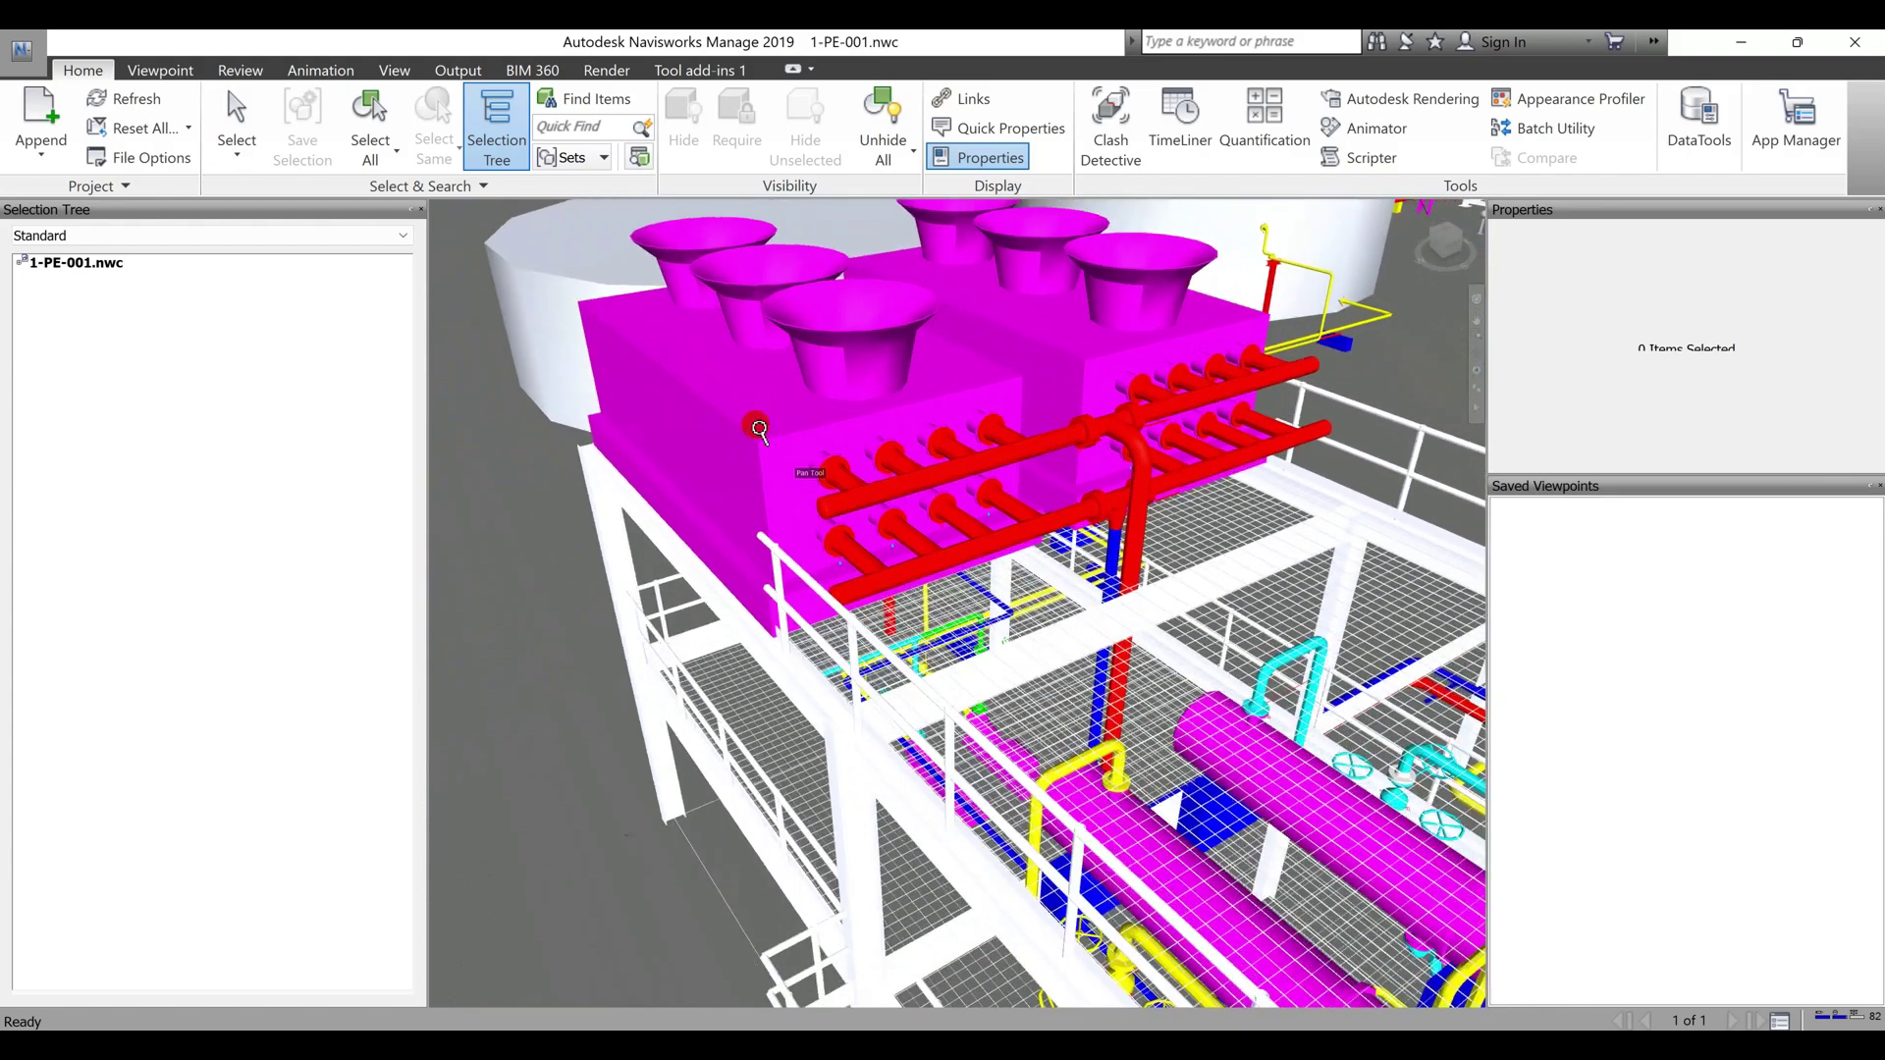